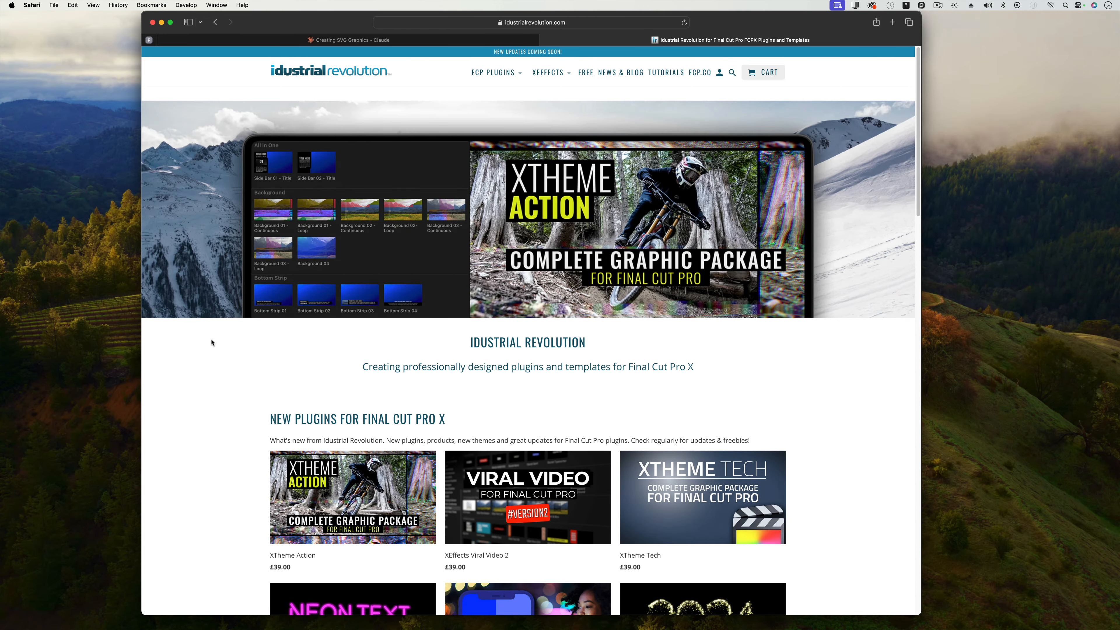
{"action": "scroll", "coordinate": [211, 342], "scroll_direction": "down", "scroll_amount": 10}
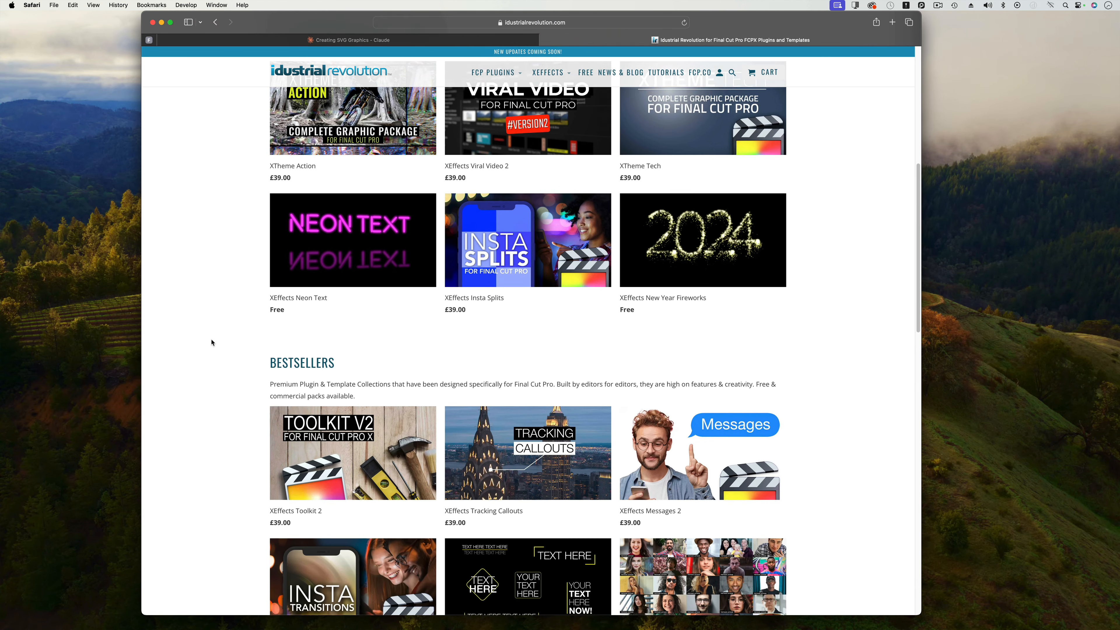
{"action": "scroll", "coordinate": [211, 343], "scroll_direction": "down", "scroll_amount": 2}
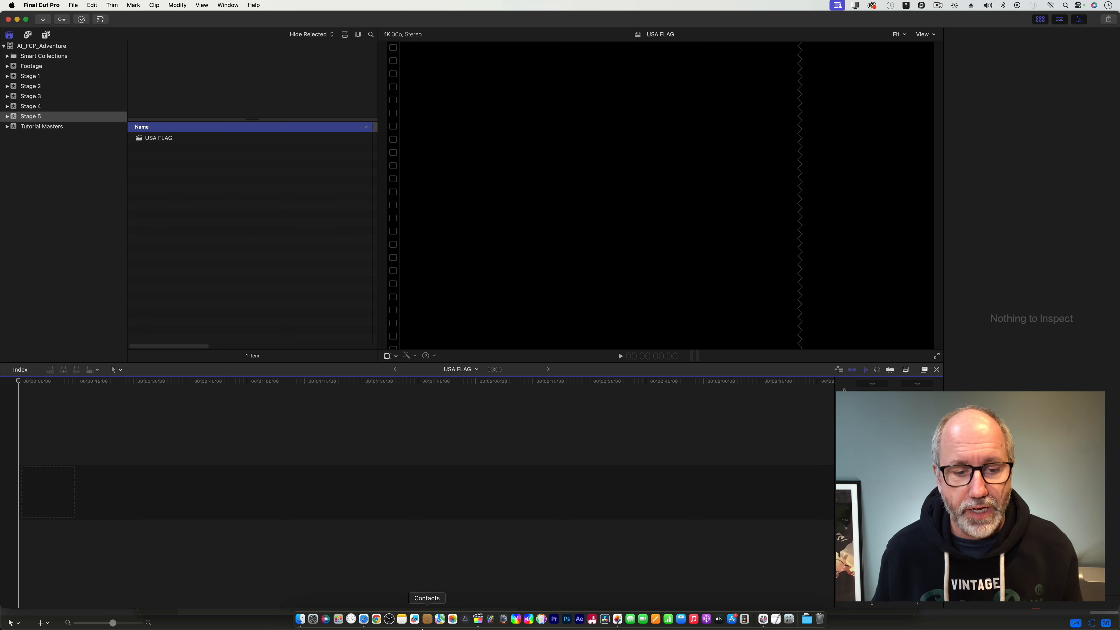
Switch to Safari and inspect the Simple Landscape artifact, toggling between its rendered preview and its SVG code.
{"action": "left_click", "coordinate": [364, 619]}
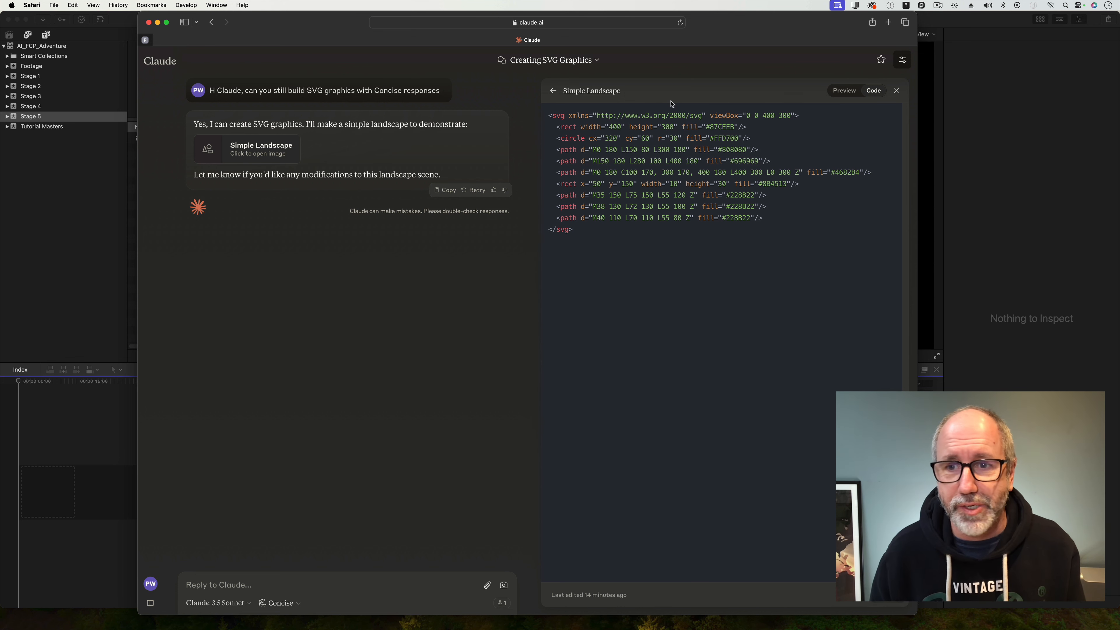
{"action": "left_click", "coordinate": [844, 91]}
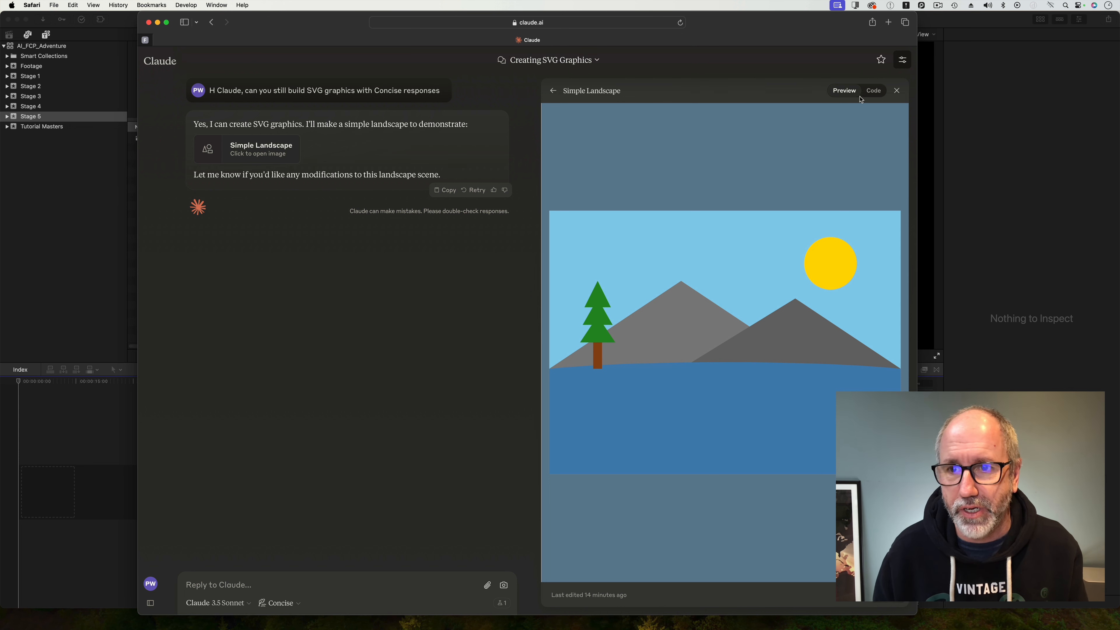
{"action": "left_click", "coordinate": [874, 91]}
{"action": "left_click", "coordinate": [854, 95]}
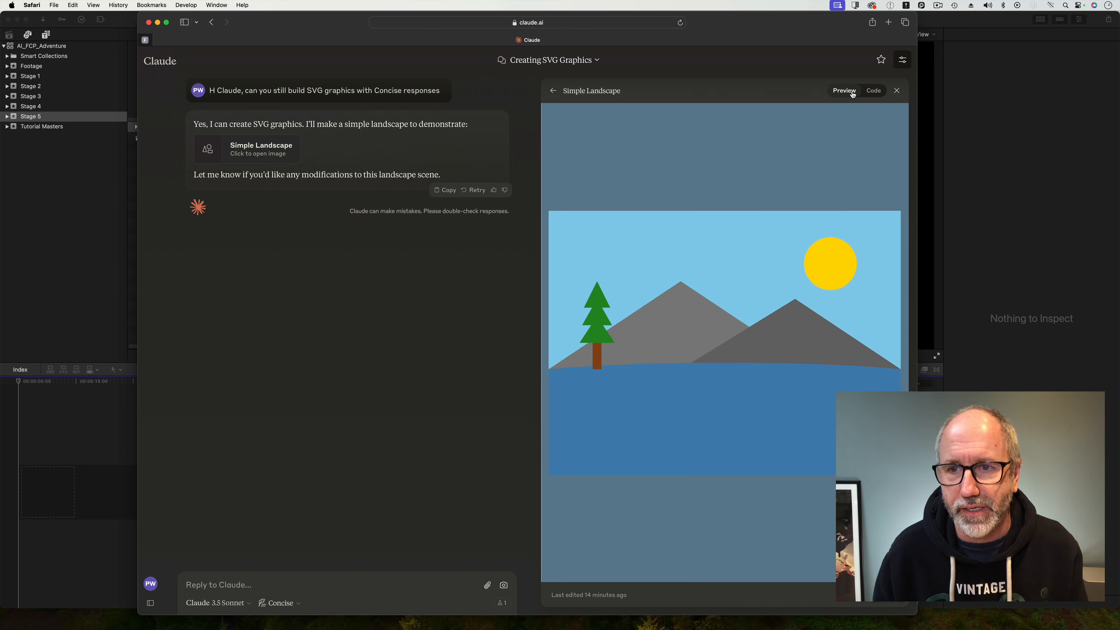
{"action": "left_click", "coordinate": [875, 92]}
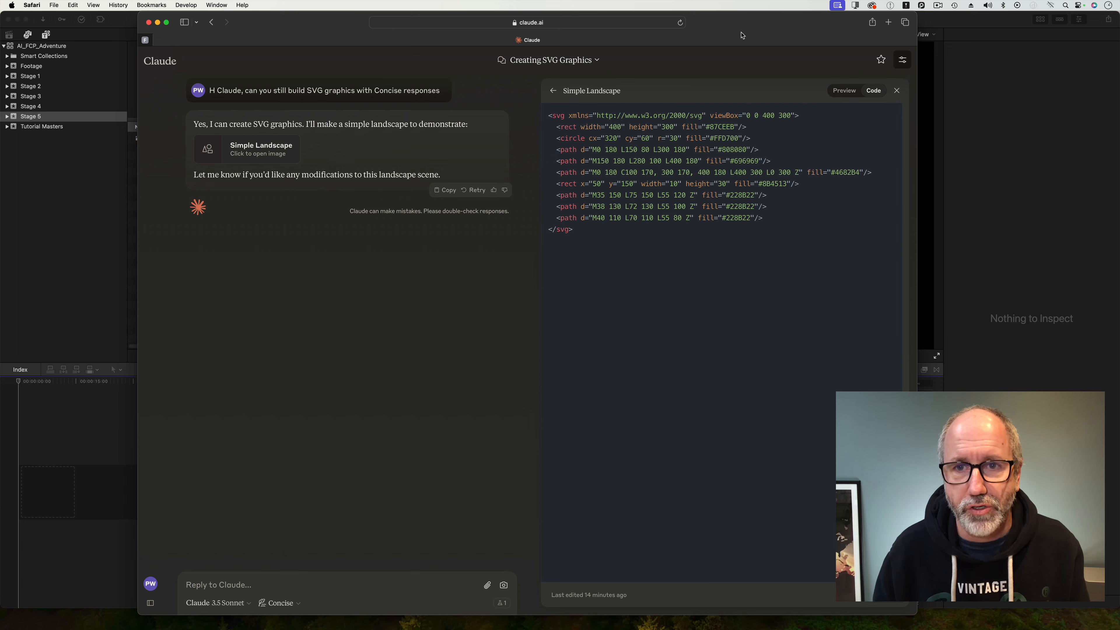
Begin a reply to Claude: 'That looks good. Please can you build me a SVG in 16:9 ratio of the USA flag'.
{"action": "left_click_drag", "start_coordinate": [743, 36], "coordinate": [770, 36]}
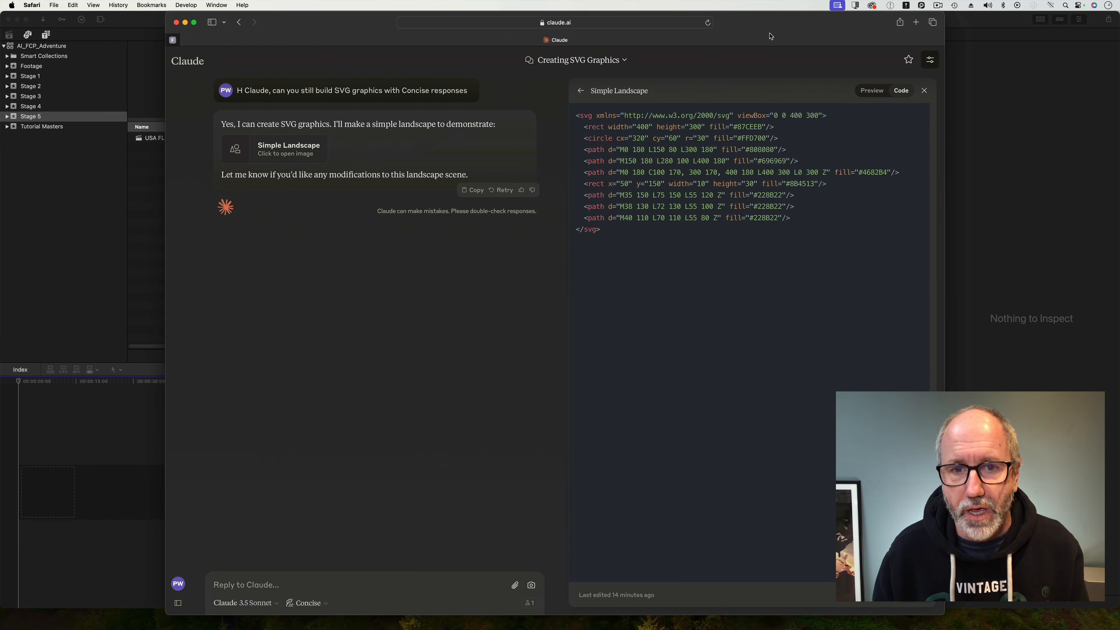
{"action": "left_click", "coordinate": [252, 586]}
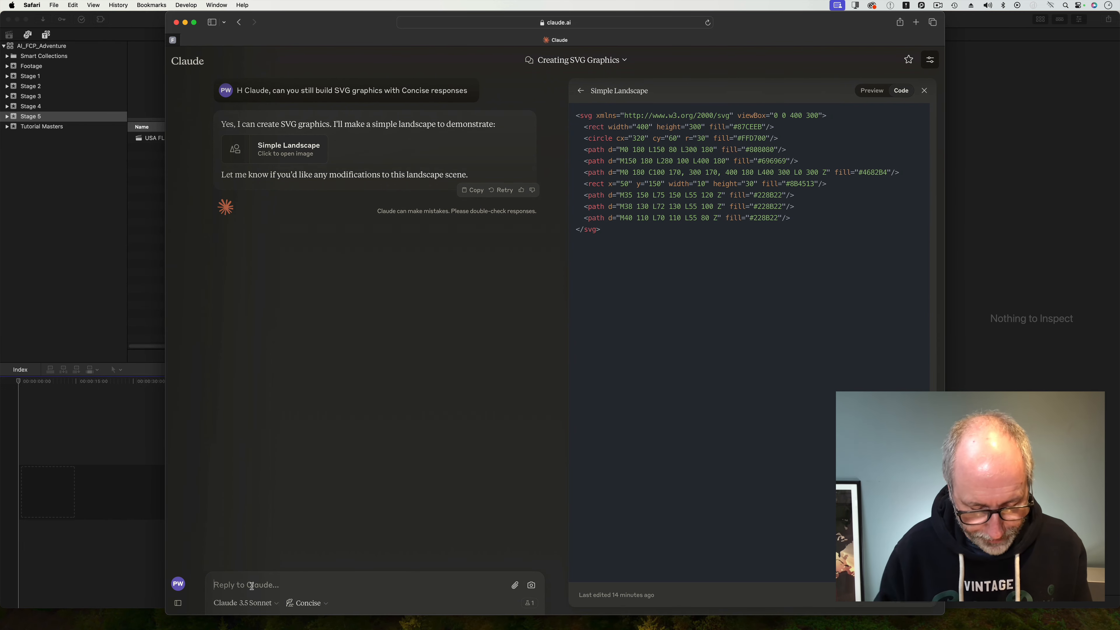
{"action": "type", "text": "That lokk"}
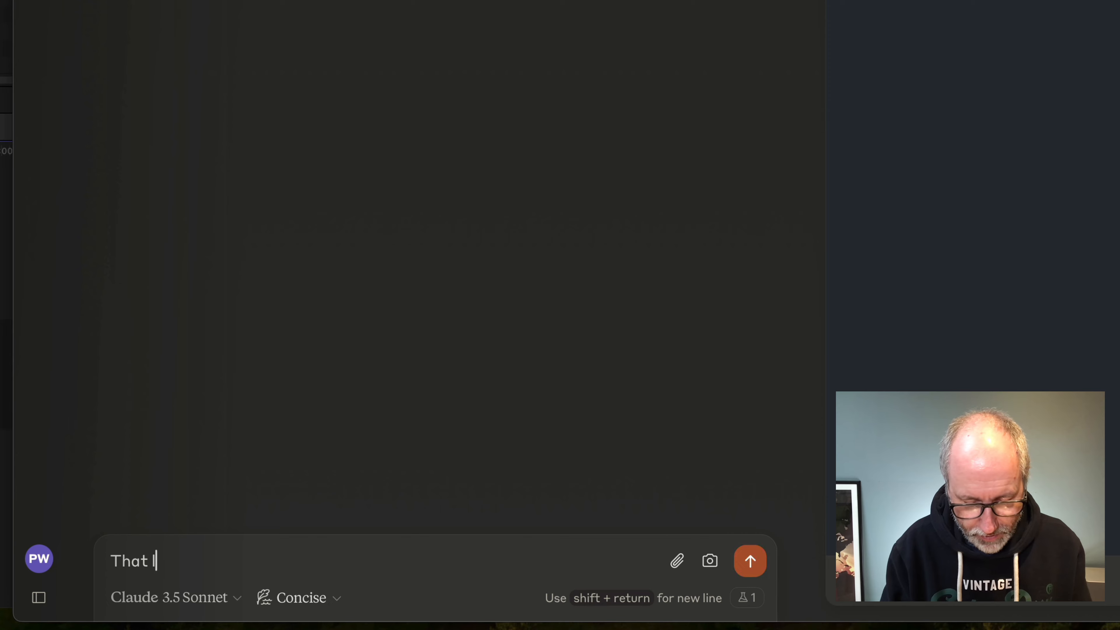
{"action": "key", "text": "BackSpace"}
{"action": "key", "text": "BackSpace"}
{"action": "type", "text": "oks good"}
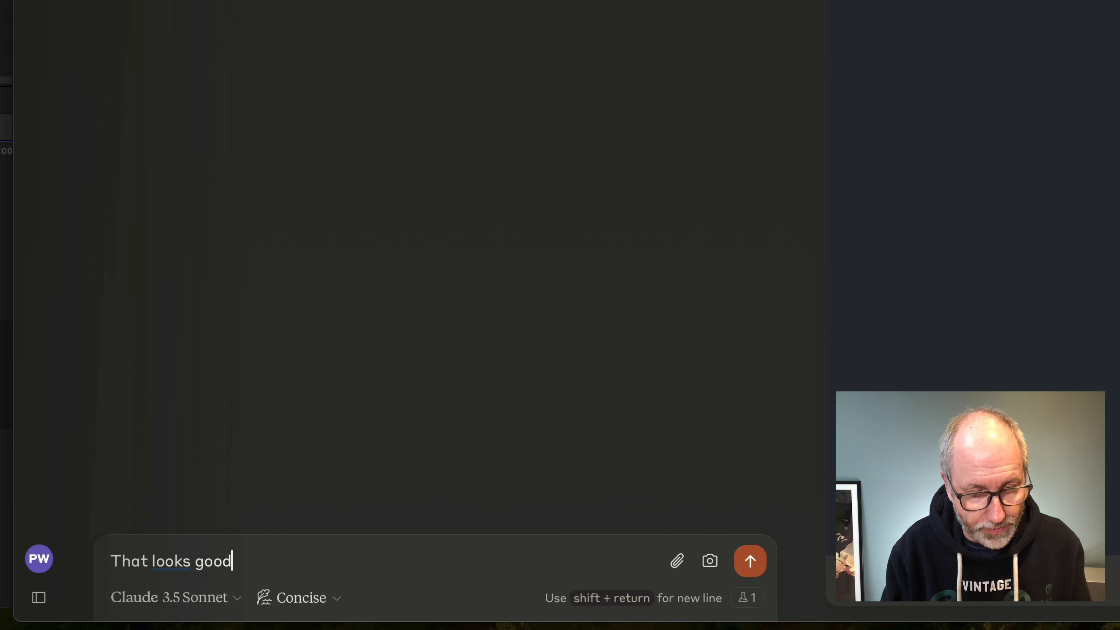
{"action": "type", "text": ".  "}
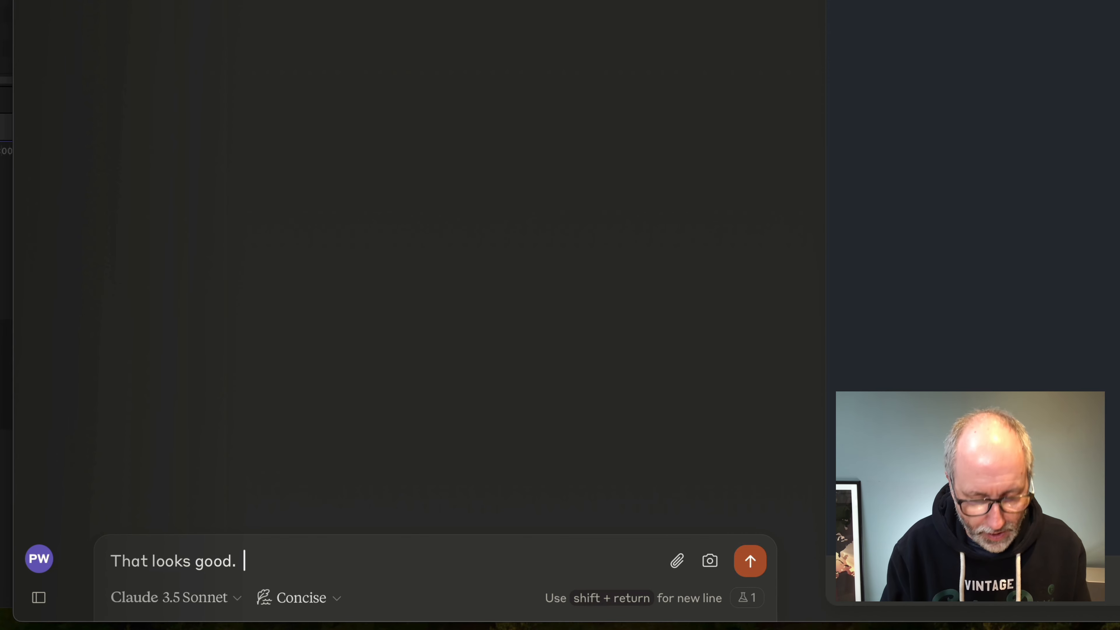
{"action": "type", "text": "Please c"}
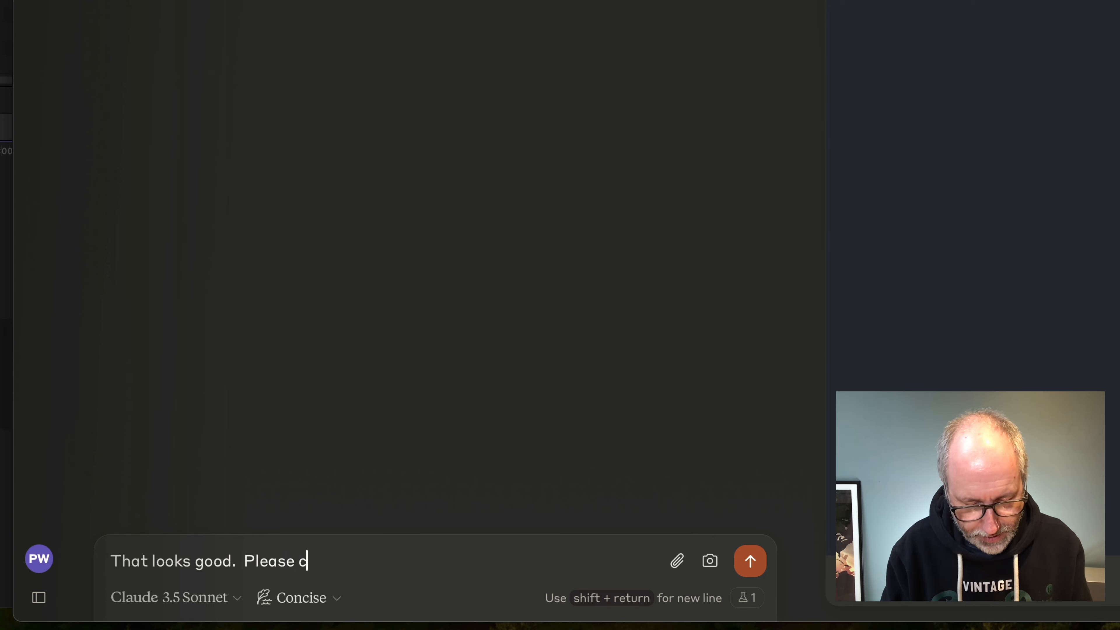
{"action": "type", "text": "an you build"}
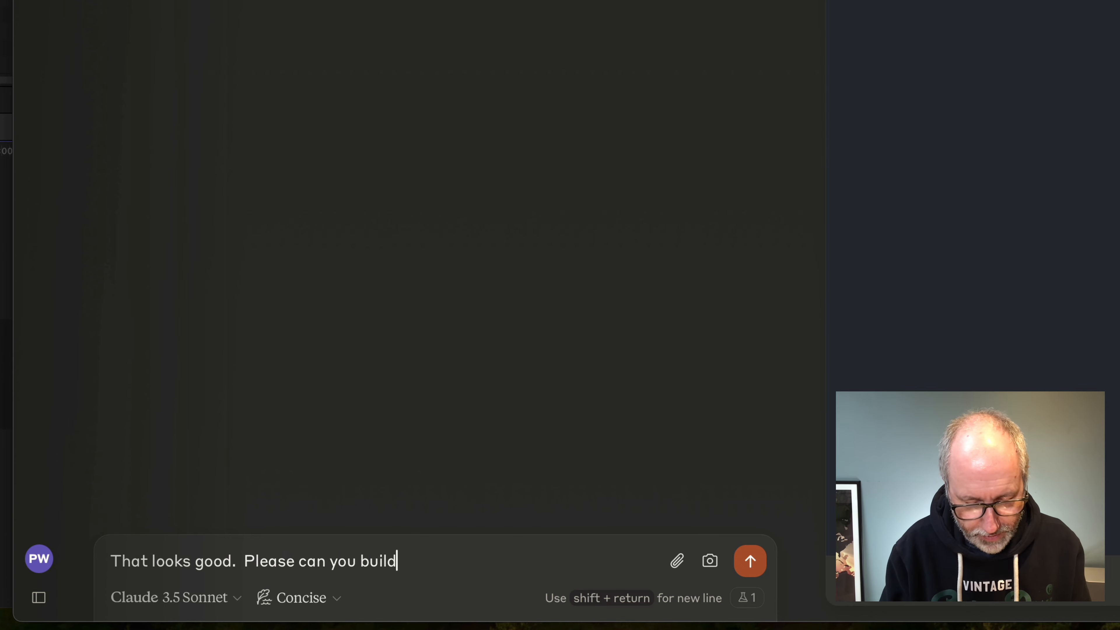
{"action": "type", "text": " me a SVG "}
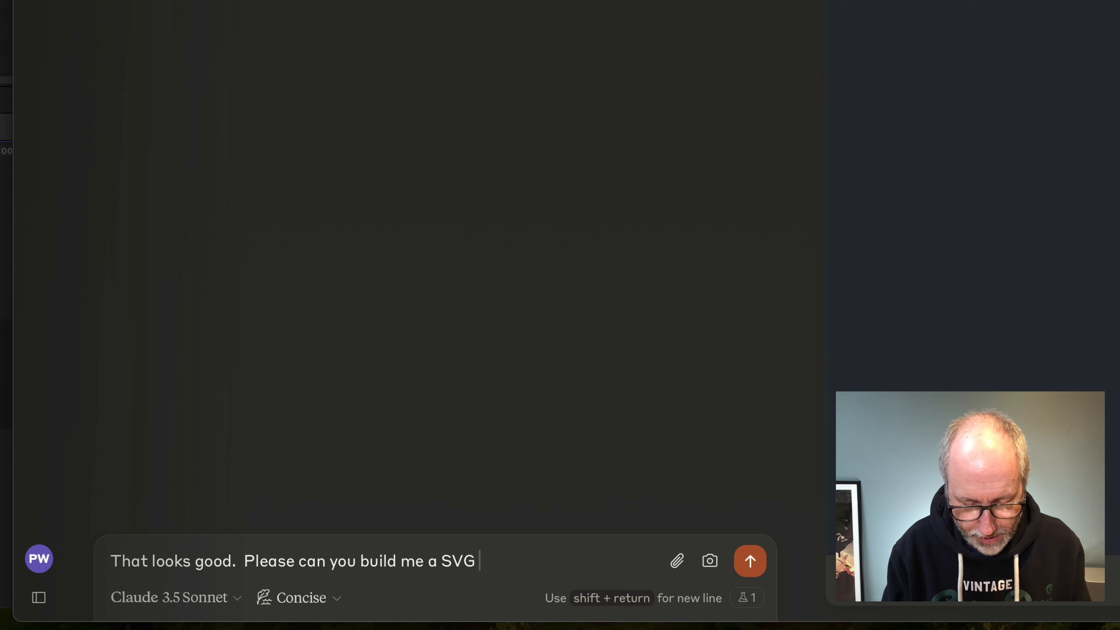
{"action": "type", "text": "in16:9"}
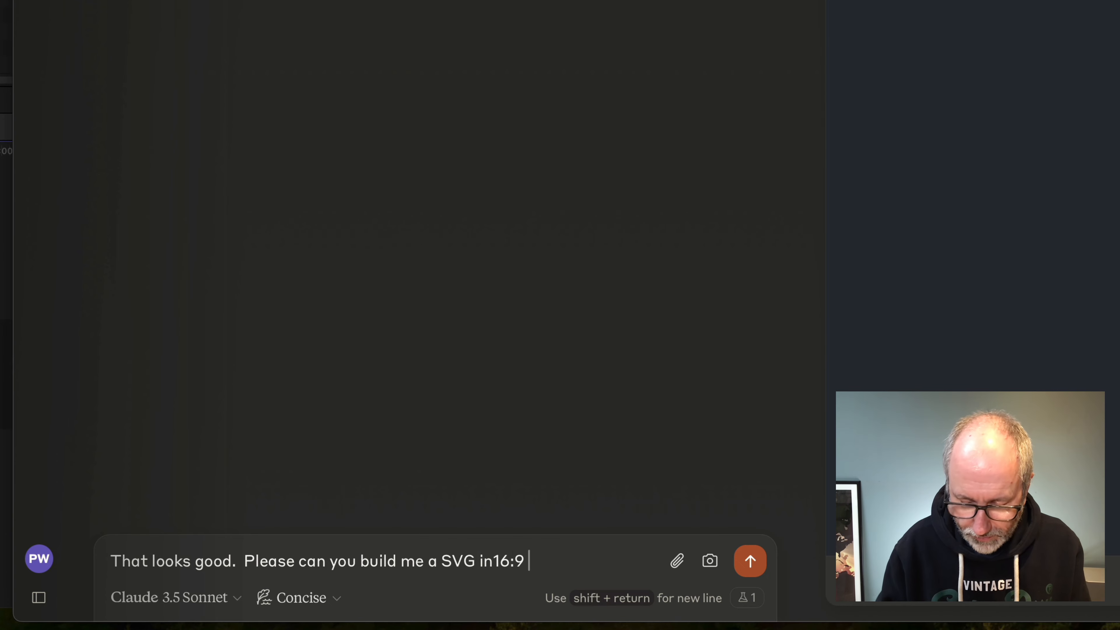
{"action": "key", "text": "Left"}
{"action": "key", "text": "Left"}
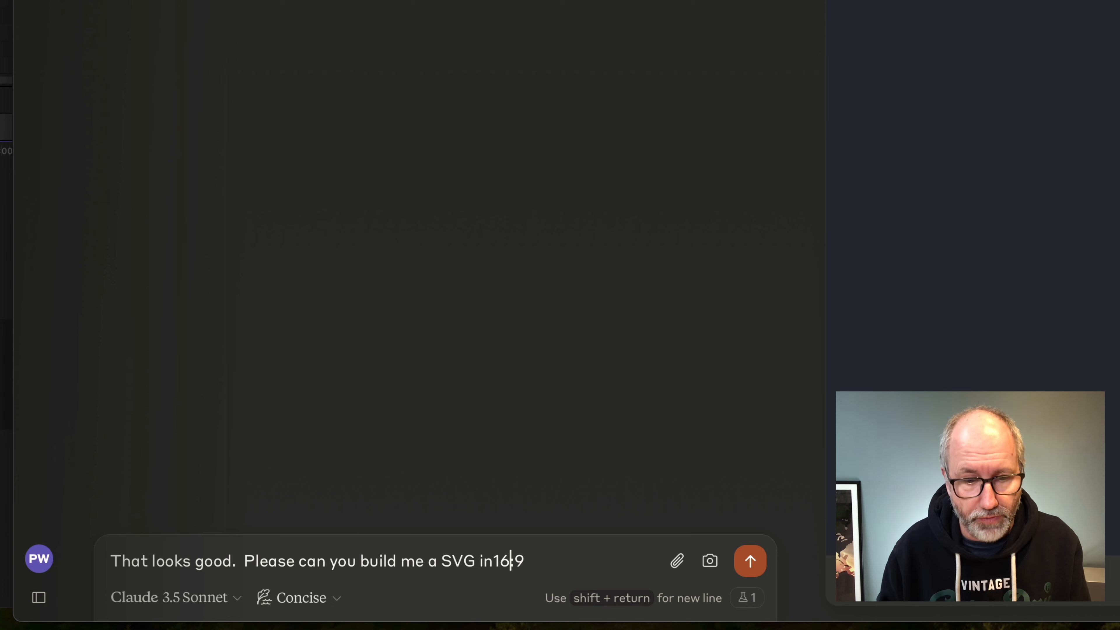
{"action": "key", "text": "Left"}
{"action": "key", "text": "Left"}
{"action": "key", "text": "Left"}
{"action": "key", "text": "Right"}
{"action": "key", "text": "Right"}
{"action": "key", "text": "Right"}
{"action": "key", "text": "Right"}
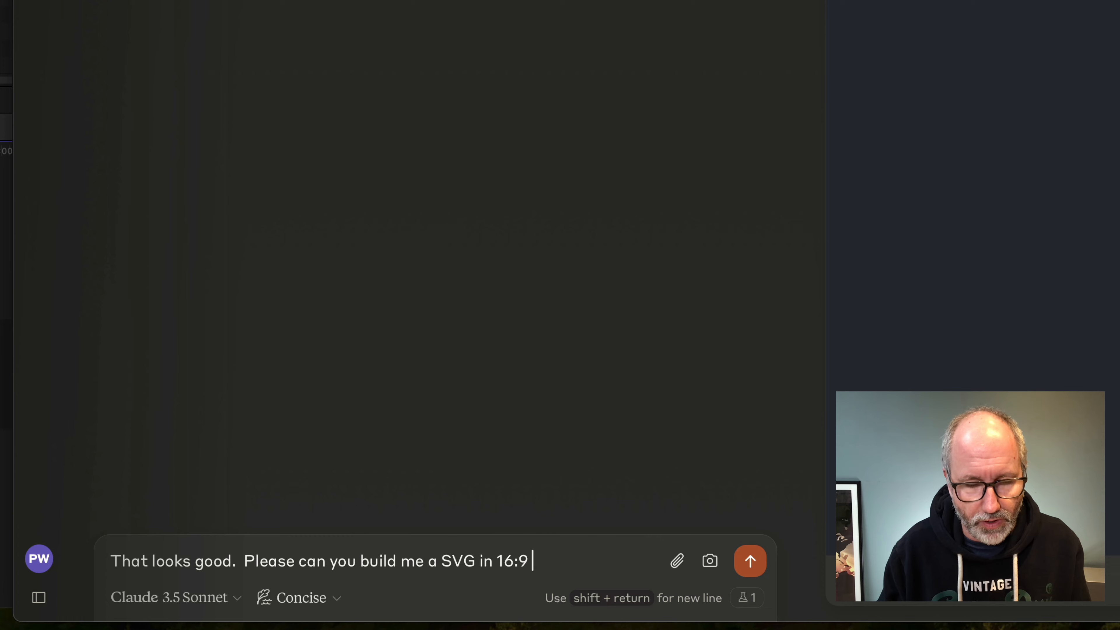
{"action": "type", "text": "ratio"}
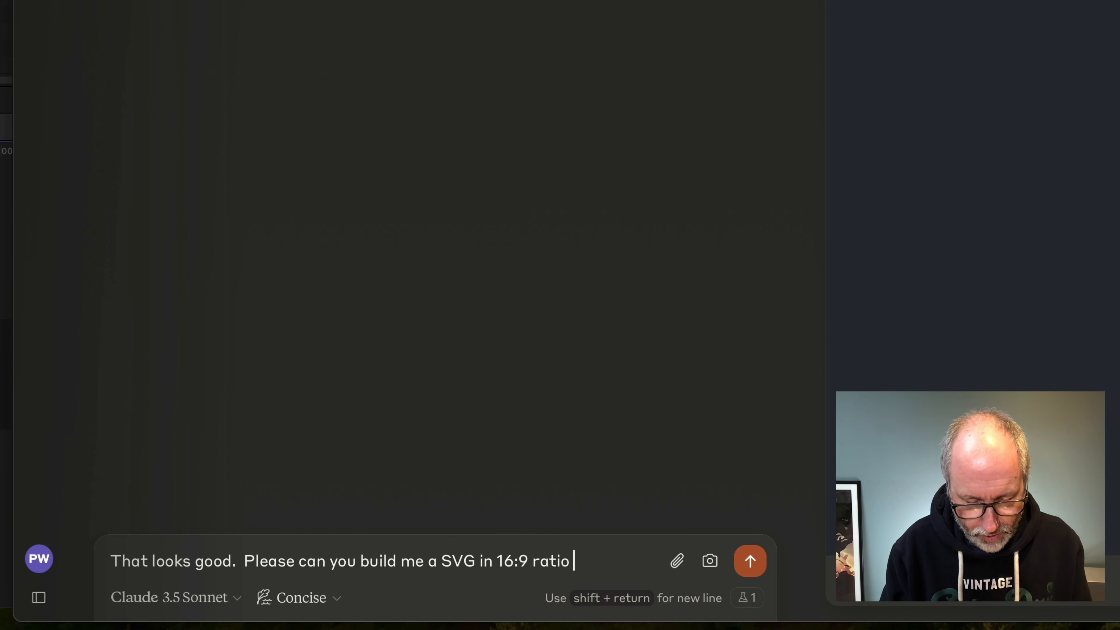
{"action": "type", "text": " of"}
{"action": "key", "text": "BackSpace"}
{"action": "key", "text": "BackSpace"}
{"action": "type", "text": "of the USA"}
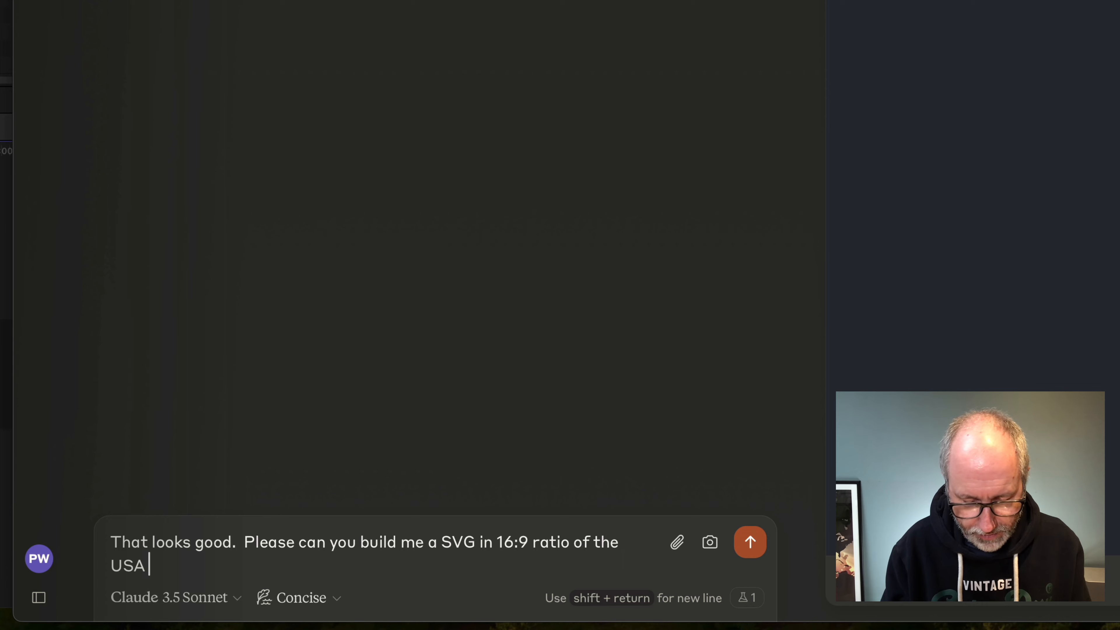
{"action": "type", "text": " flag"}
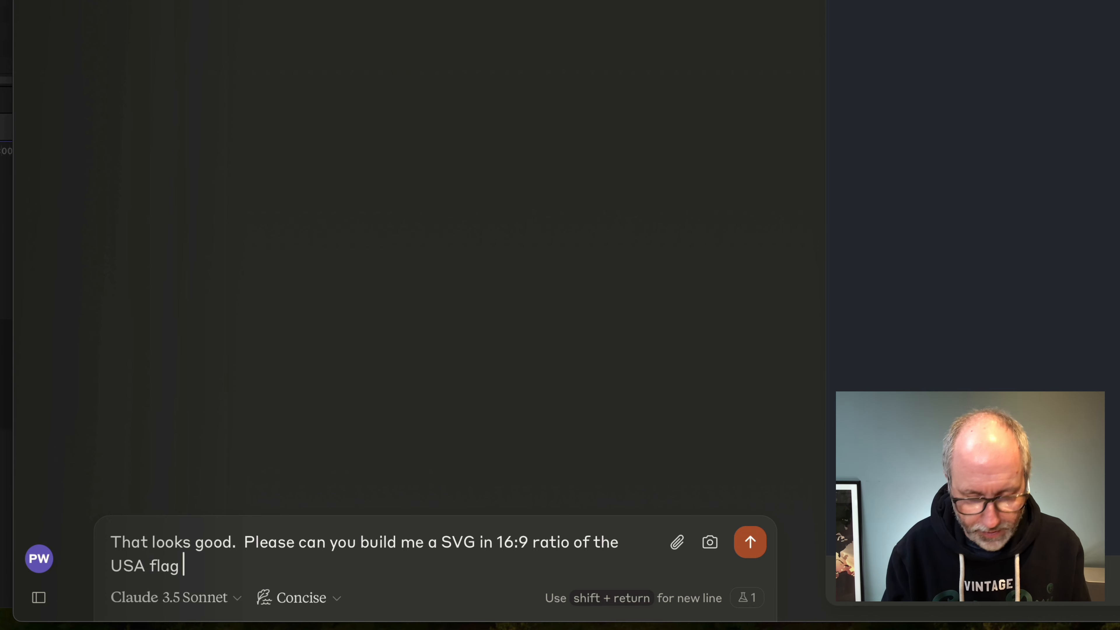
{"action": "type", "text": ". I"}
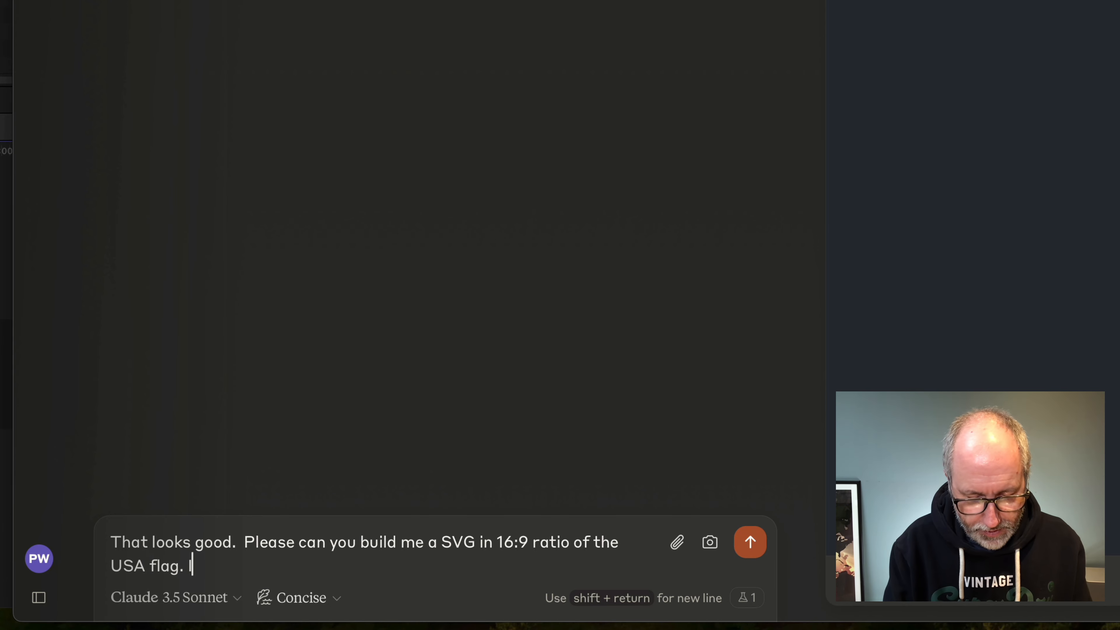
{"action": "type", "text": "t must have the"}
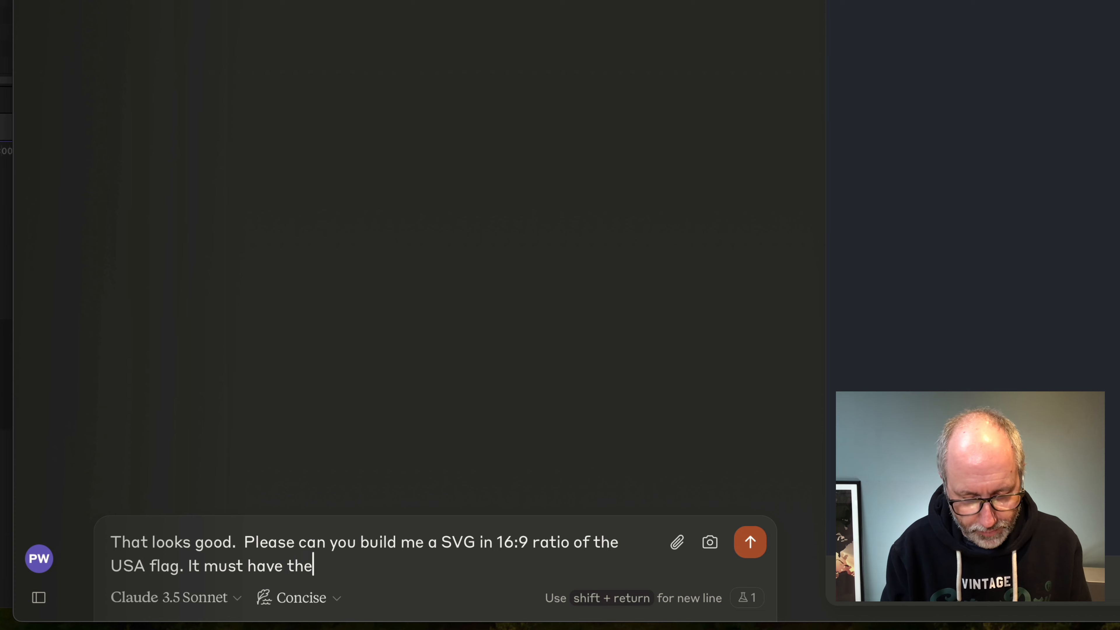
{"action": "type", "text": " proper c"}
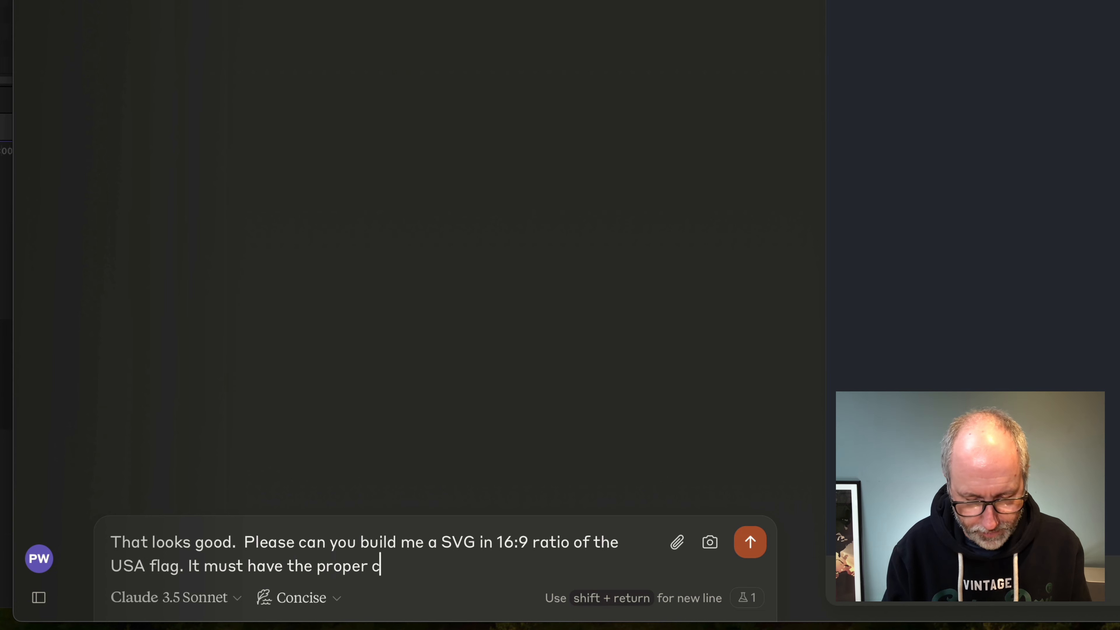
{"action": "type", "text": "olours,"}
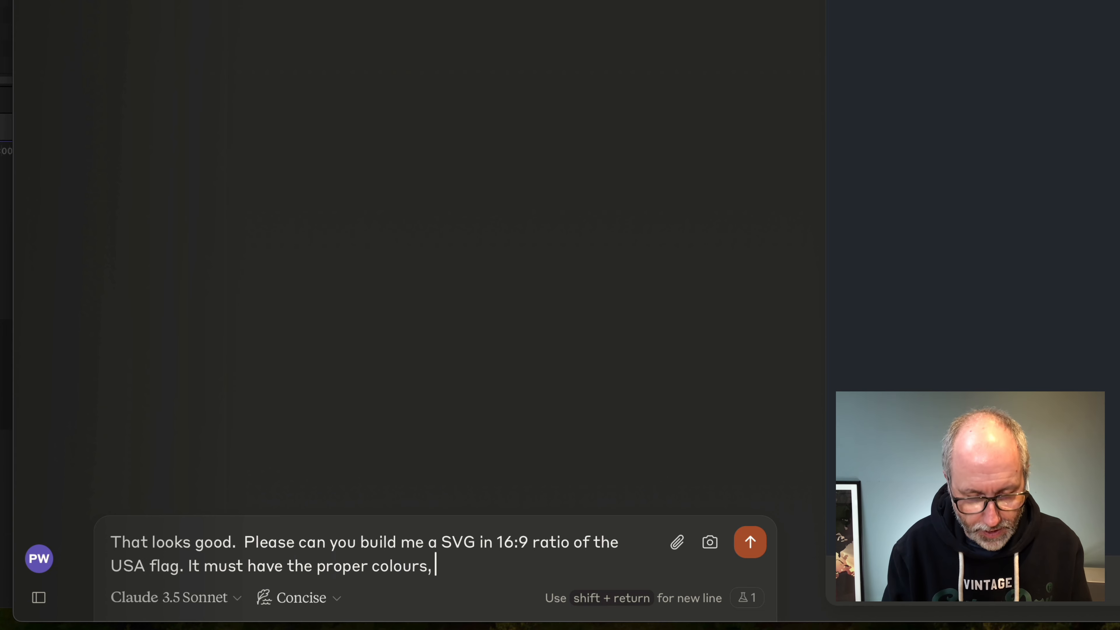
{"action": "key", "text": "BackSpace"}
{"action": "key", "text": "BackSpace"}
{"action": "type", "text": " a"}
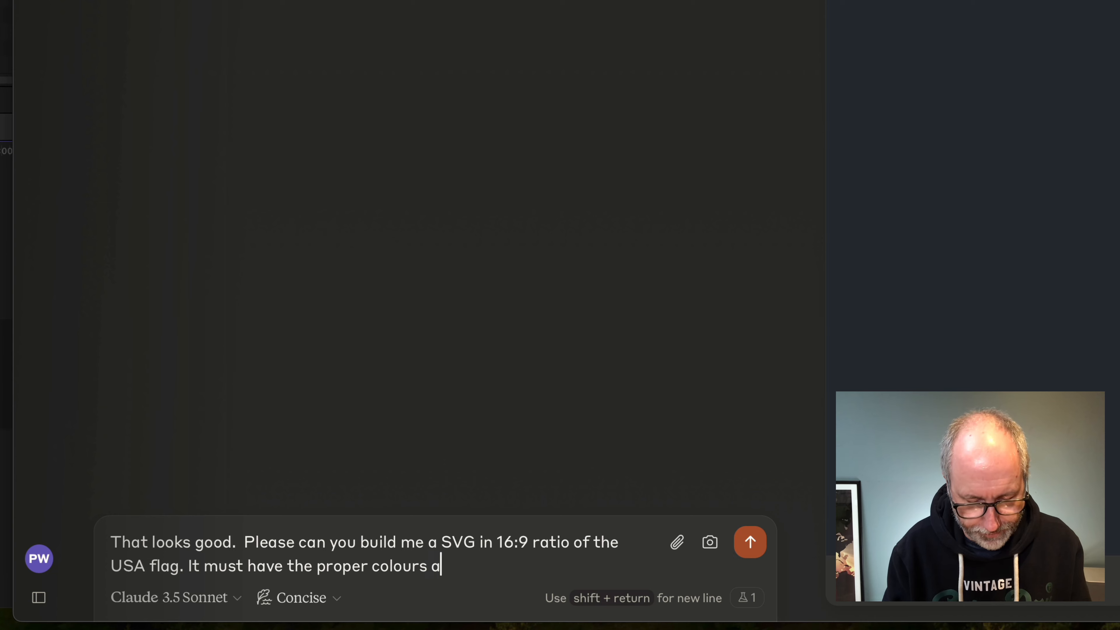
{"action": "type", "text": "nd the righ"}
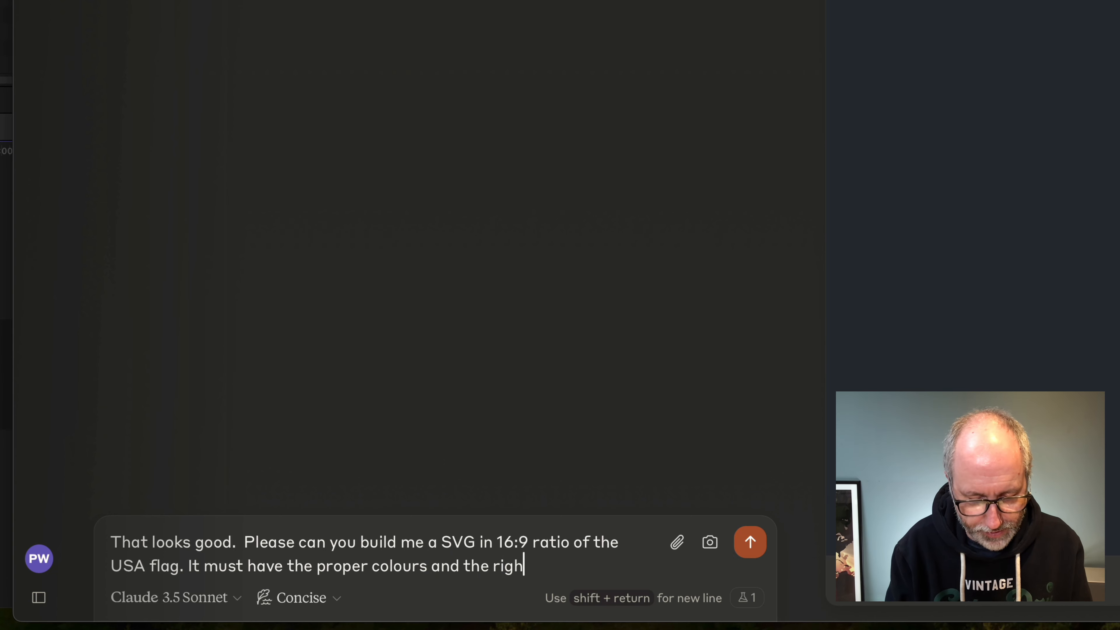
{"action": "type", "text": "t amount "}
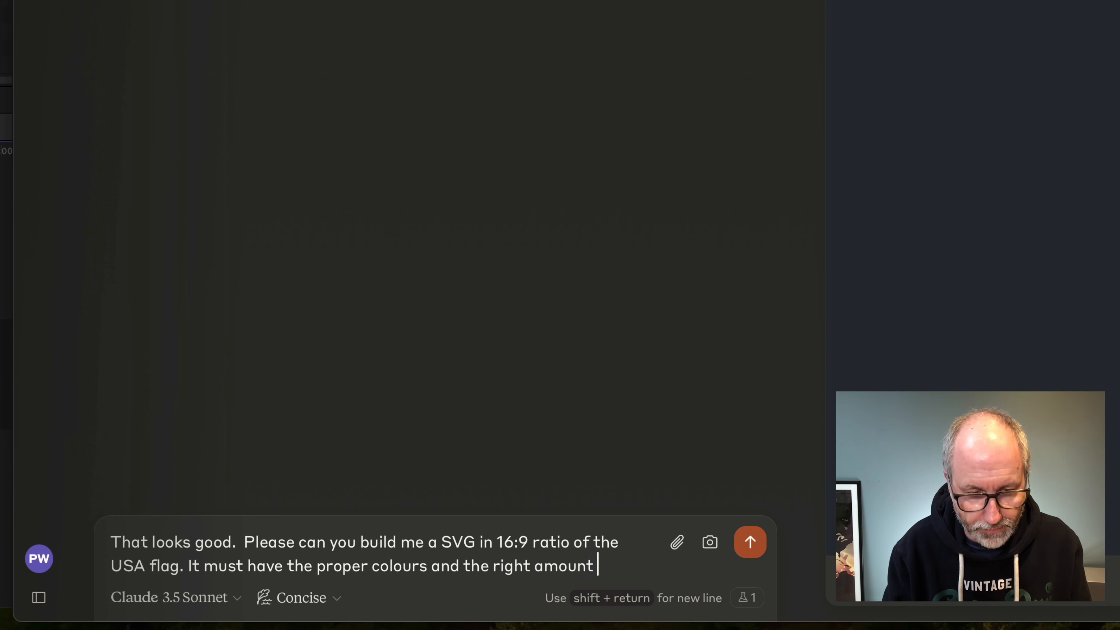
{"action": "type", "text": "of"}
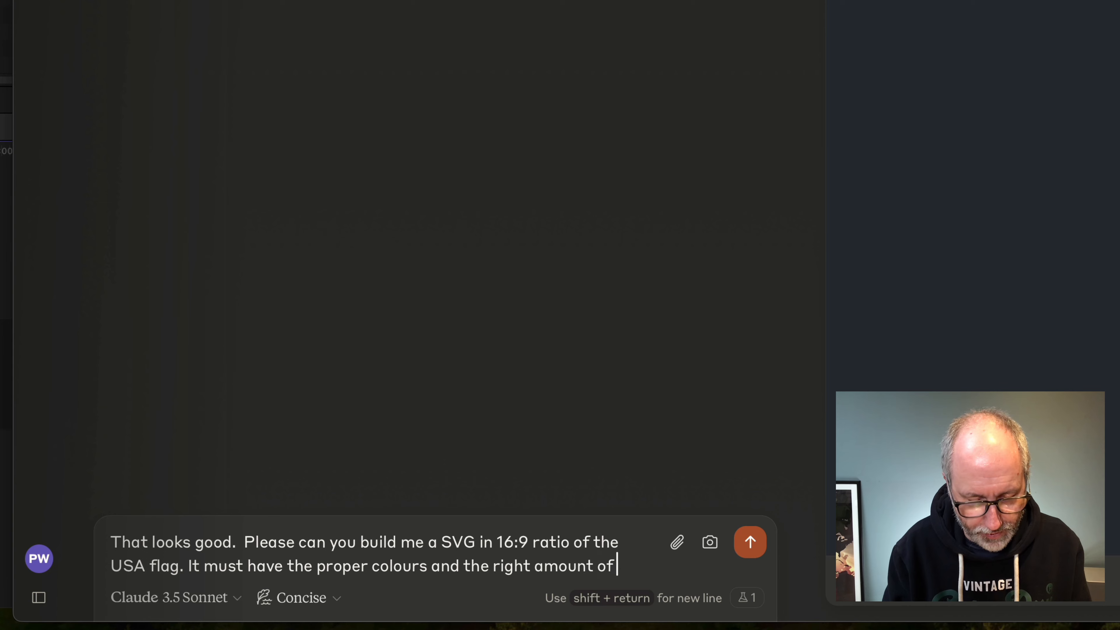
{"action": "type", "text": " stripes and"}
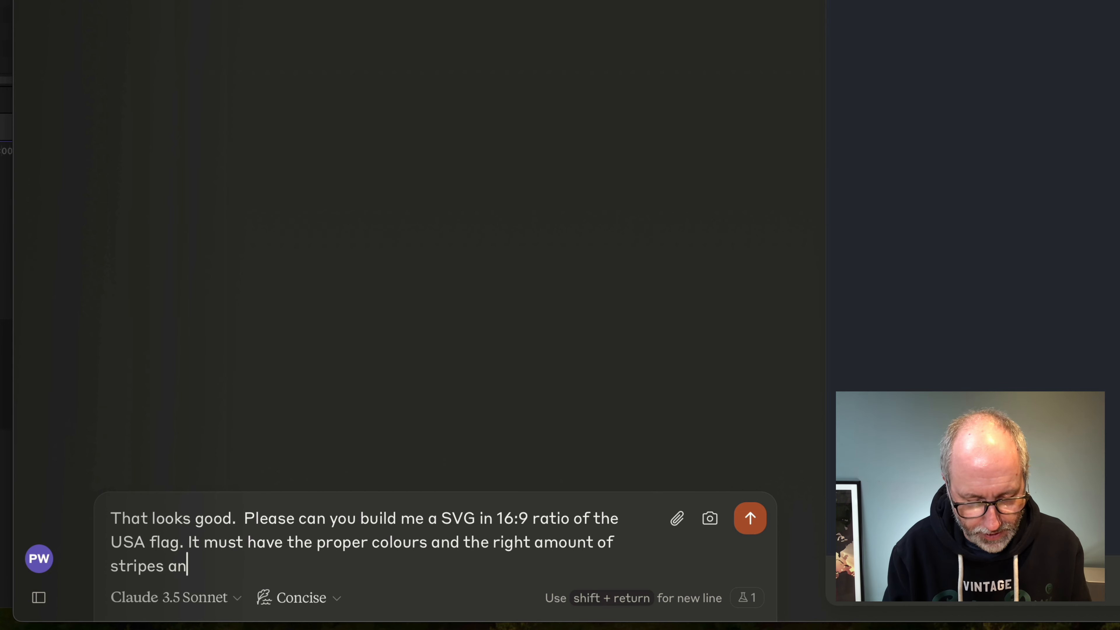
Finish the reply with '. It must have the proper colours and the right amount of starts and stripes' and send it.
{"action": "key", "text": "BackSpace"}
{"action": "key", "text": "BackSpace"}
{"action": "key", "text": "BackSpace"}
{"action": "key", "text": "BackSpace"}
{"action": "key", "text": "BackSpace"}
{"action": "key", "text": "BackSpace"}
{"action": "key", "text": "BackSpace"}
{"action": "key", "text": "BackSpace"}
{"action": "key", "text": "BackSpace"}
{"action": "key", "text": "BackSpace"}
{"action": "key", "text": "BackSpace"}
{"action": "key", "text": "BackSpace"}
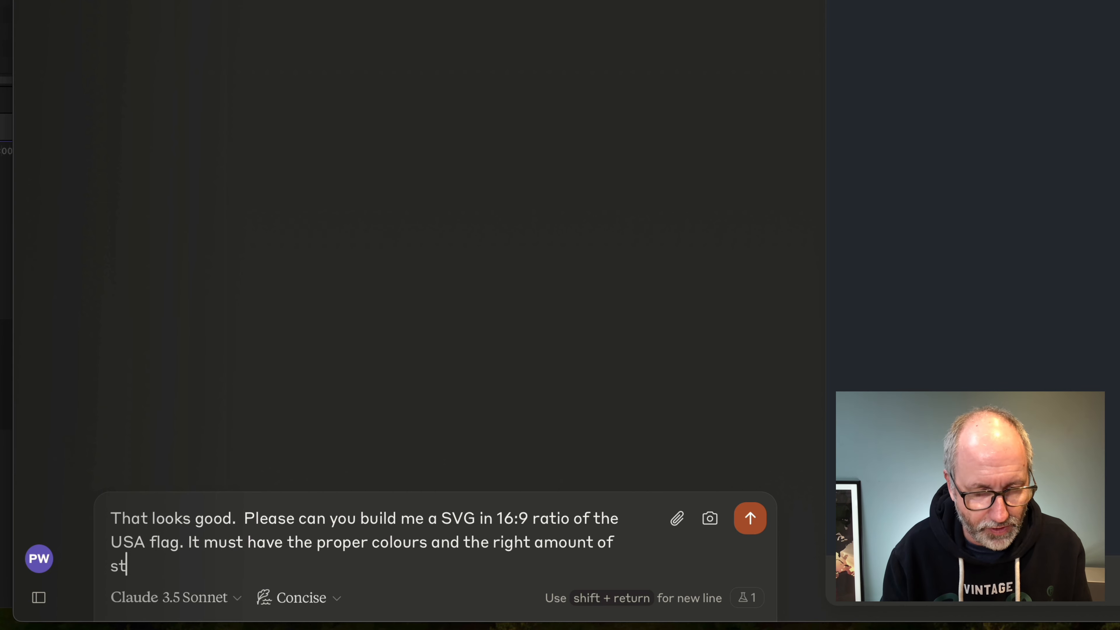
{"action": "type", "text": "sta"}
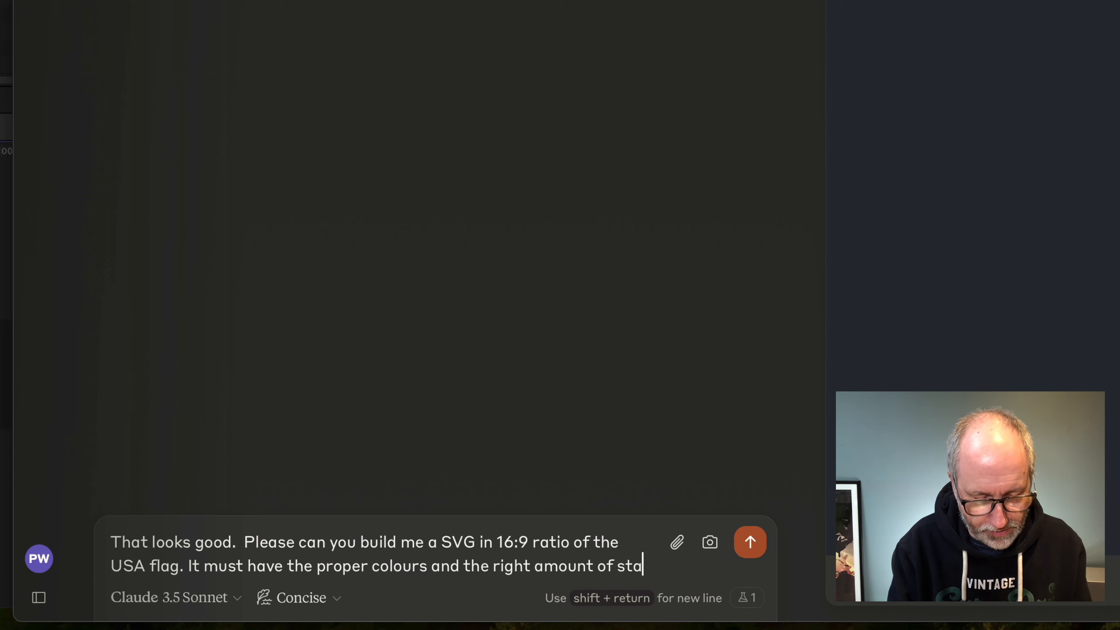
{"action": "type", "text": "rts and stri"}
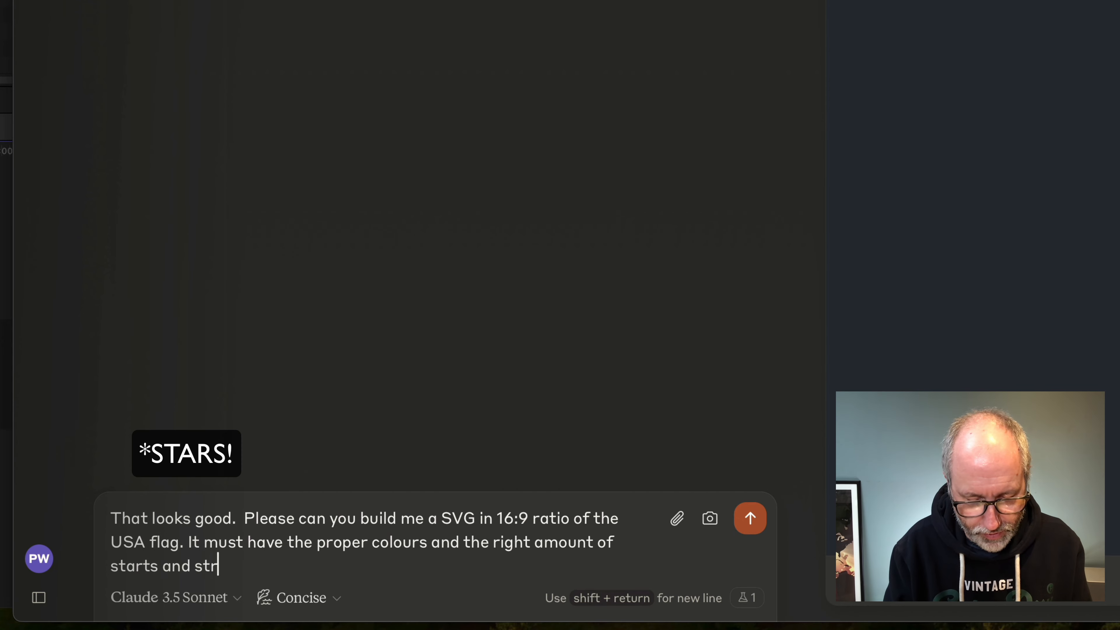
{"action": "type", "text": "pes"}
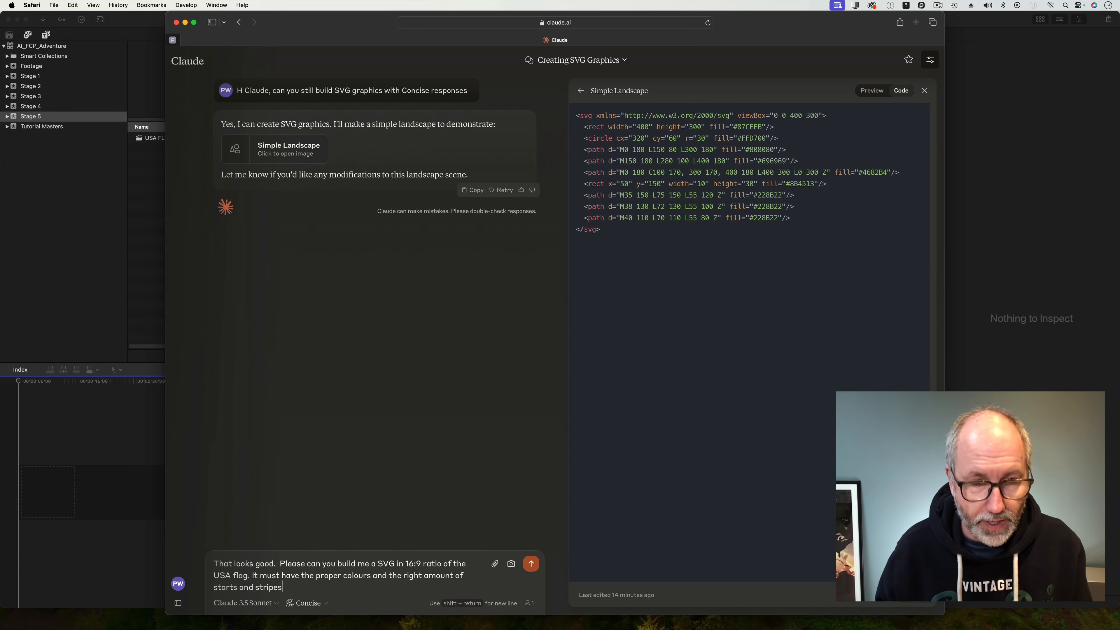
{"action": "left_click", "coordinate": [531, 564]}
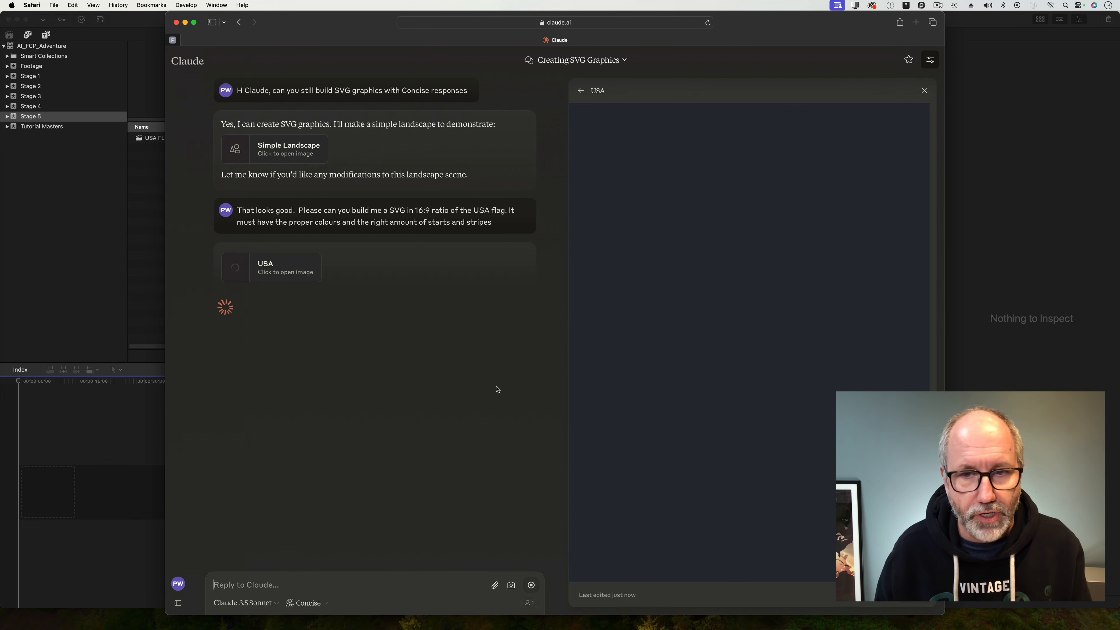
{"action": "left_click_drag", "start_coordinate": [367, 24], "coordinate": [249, 24]}
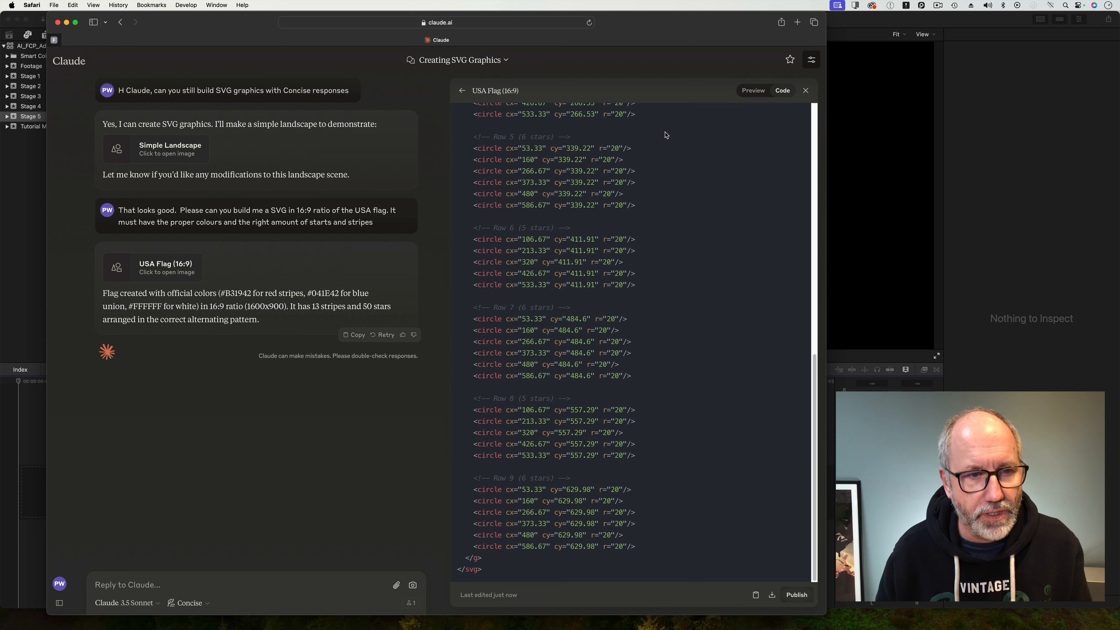
Show the USA Flag artifact's rendered preview and begin a reply: 'ok, but you have made the flag with small circles, not stars. Please remake.'.
{"action": "left_click", "coordinate": [754, 91]}
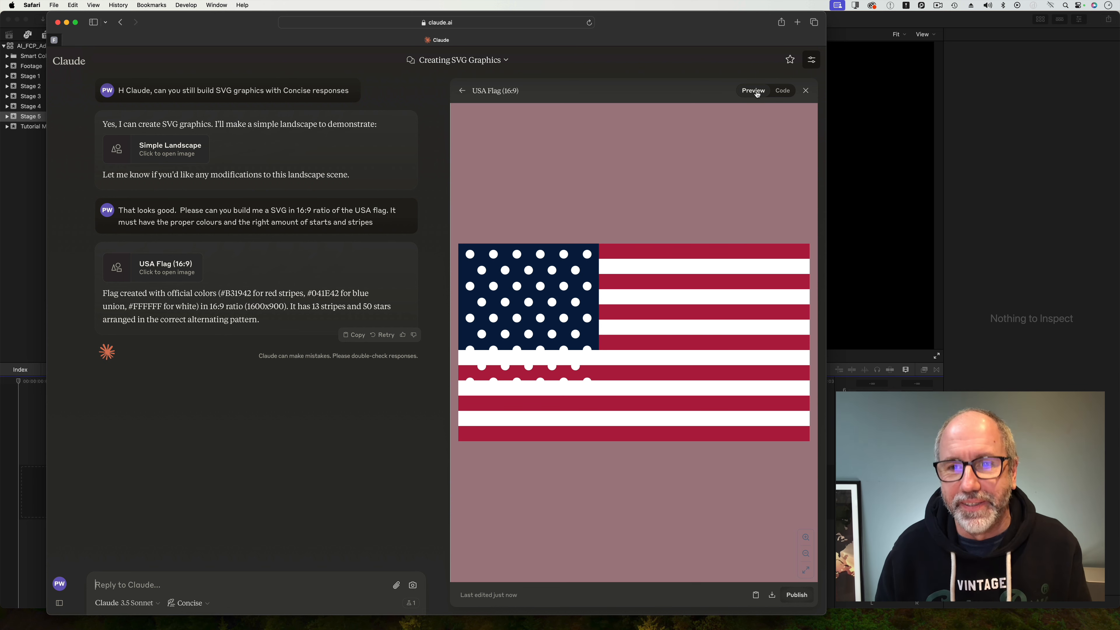
{"action": "mouse_move", "coordinate": [115, 588]}
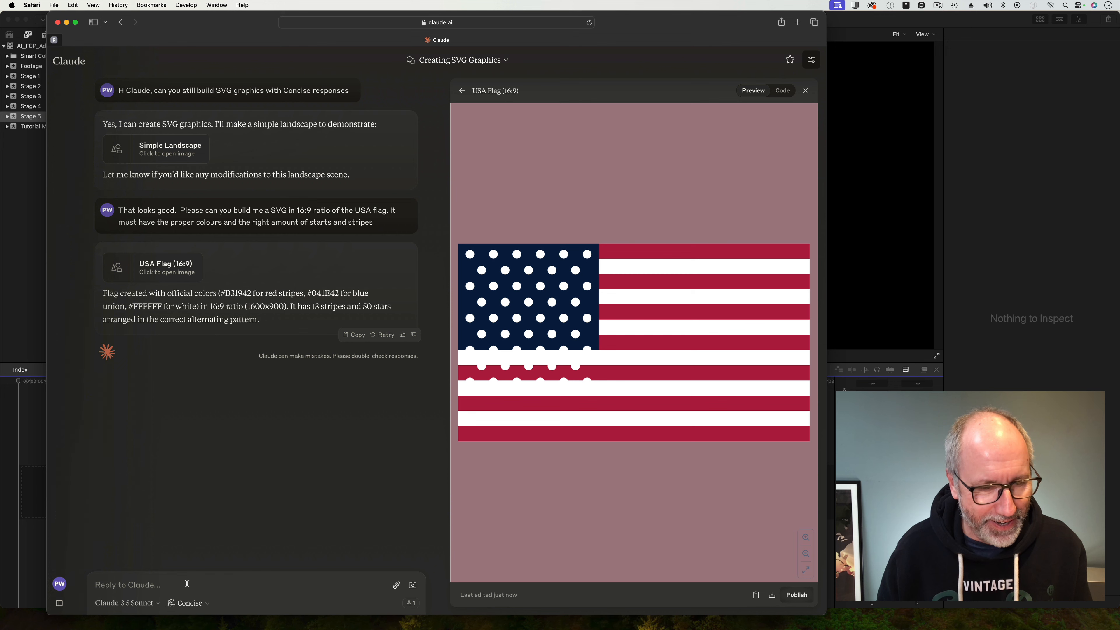
{"action": "type", "text": "ok, "}
{"action": "type", "text": "bu"}
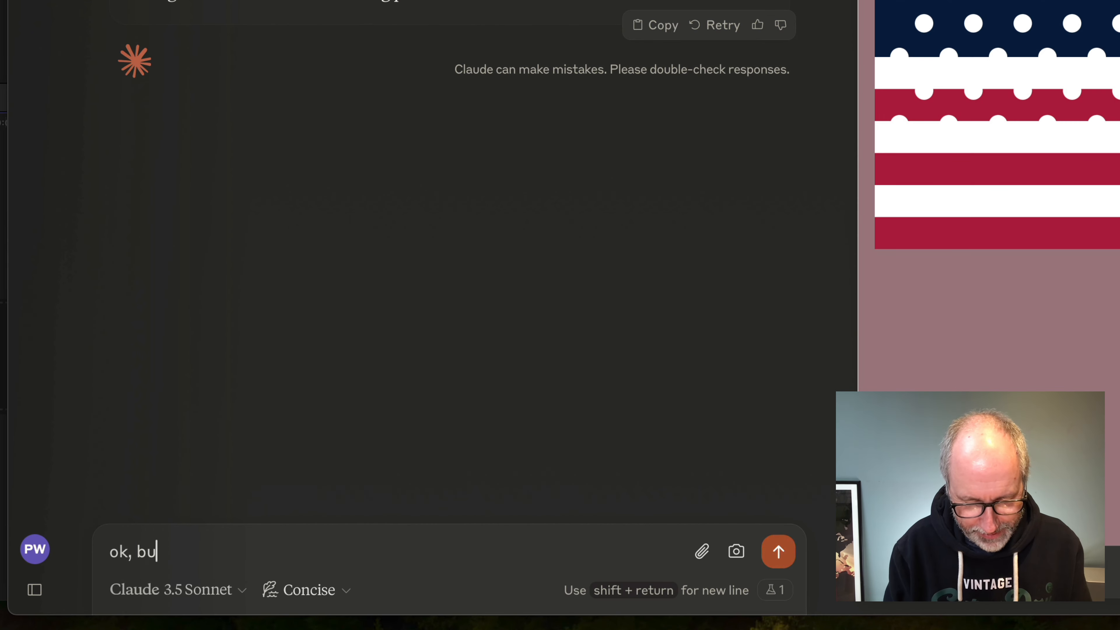
{"action": "type", "text": "t you have ma"}
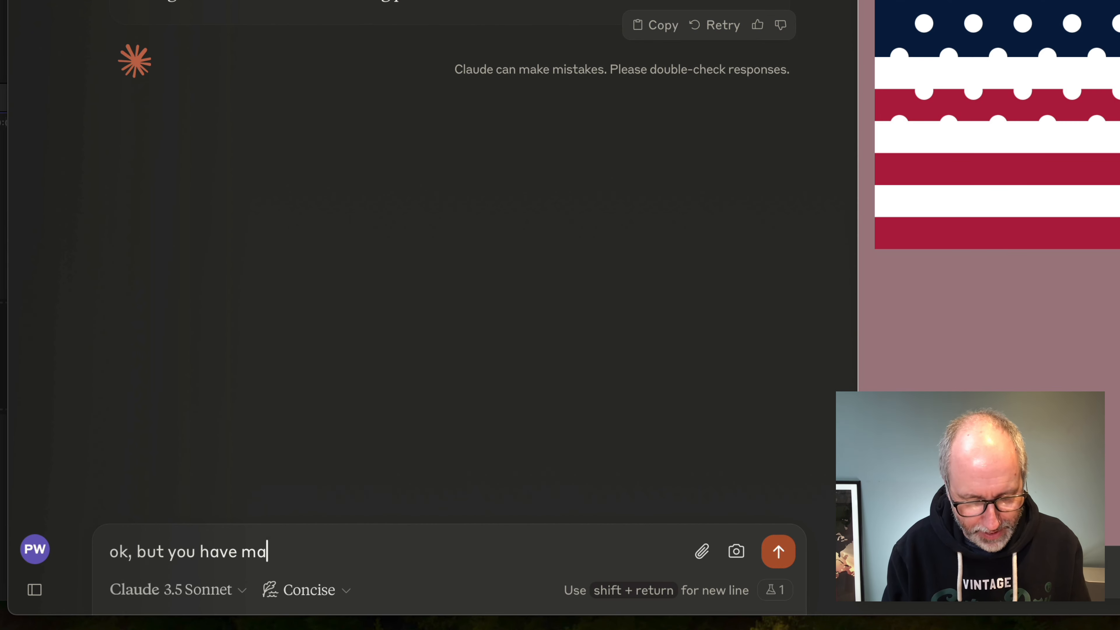
{"action": "type", "text": "de the"}
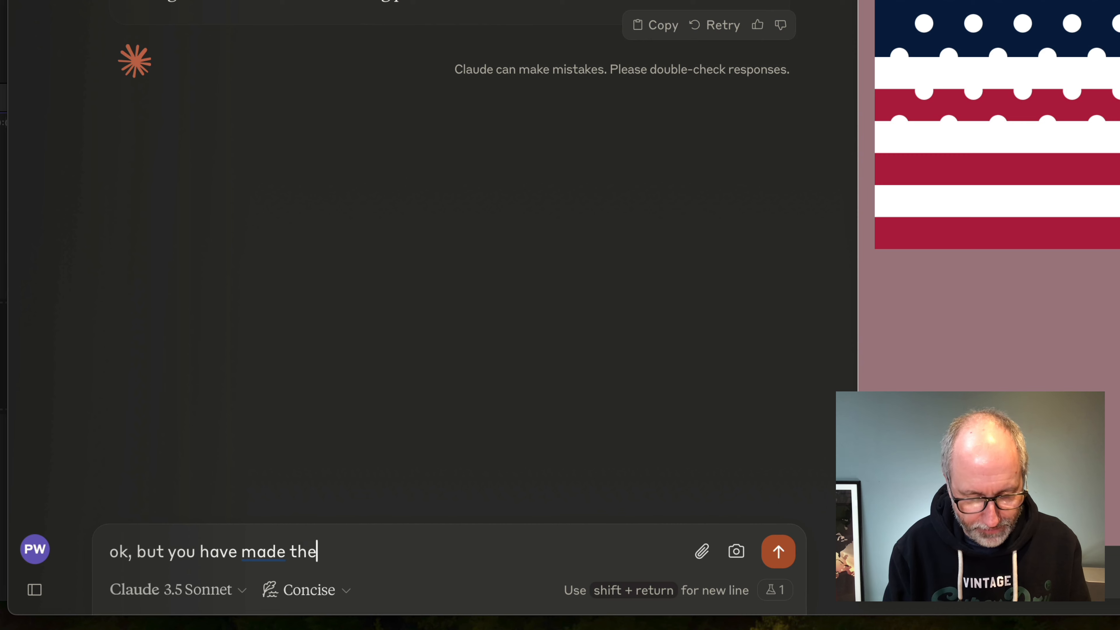
{"action": "type", "text": " flag "}
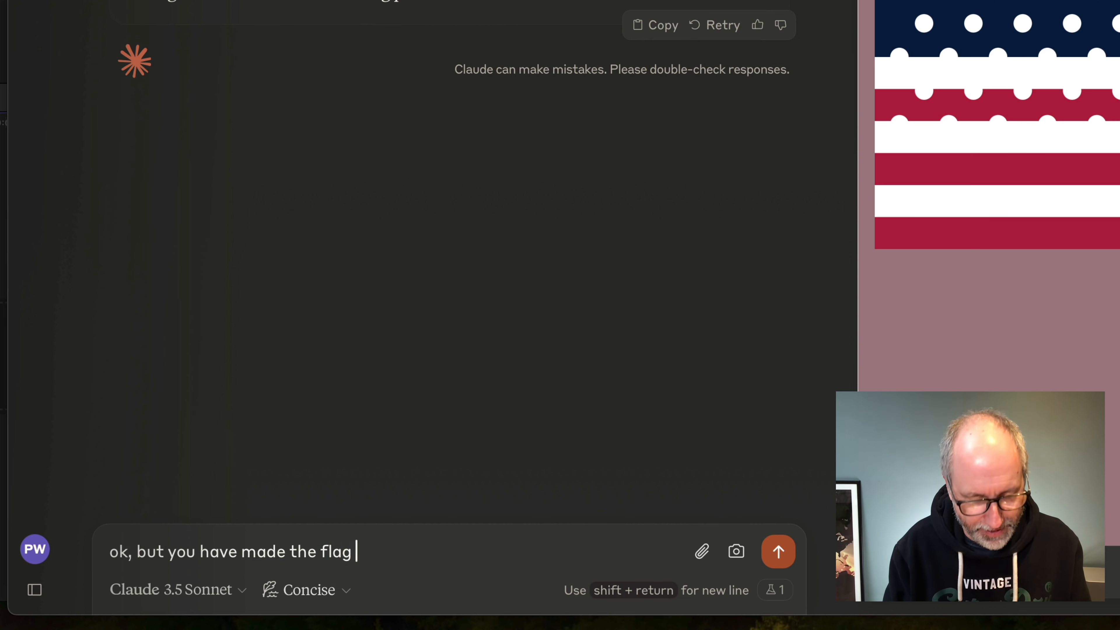
{"action": "type", "text": "with s"}
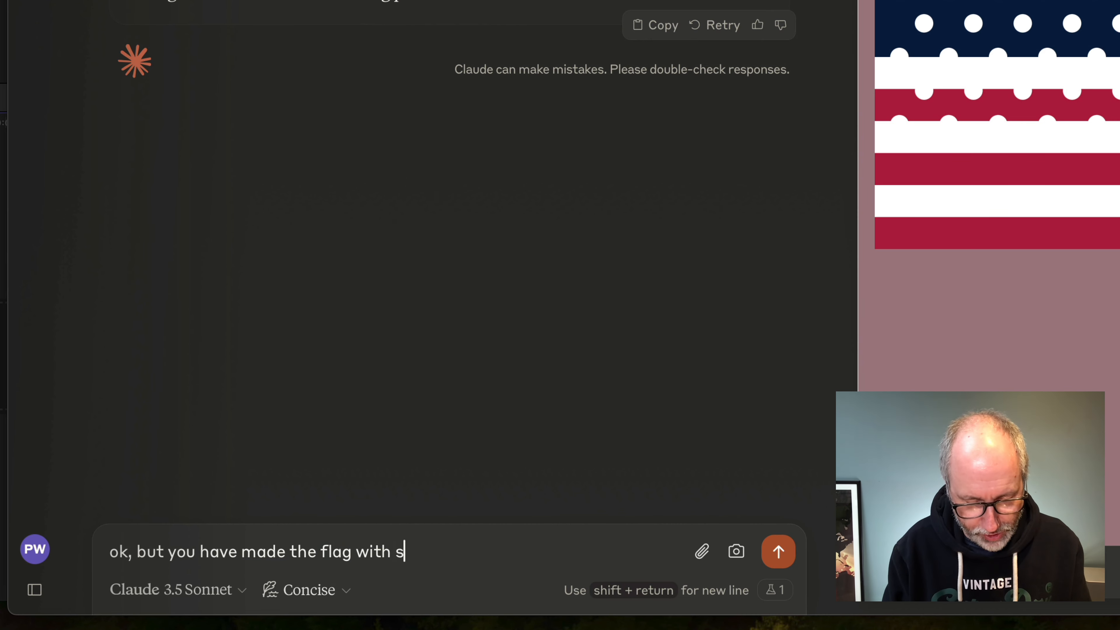
{"action": "type", "text": "mall cir"}
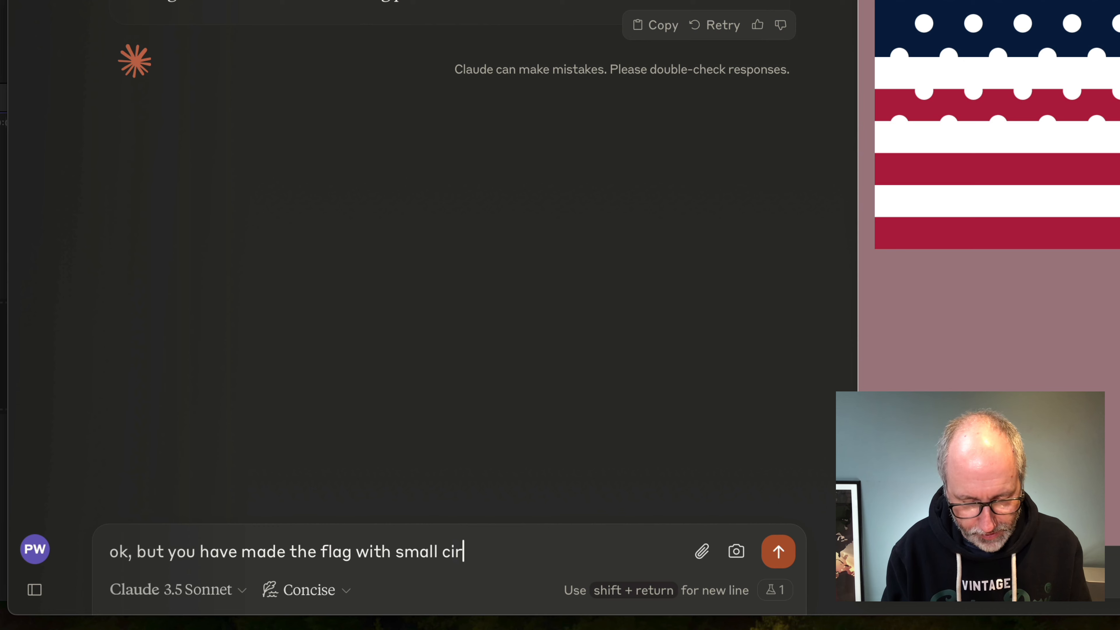
{"action": "type", "text": "cles, not"}
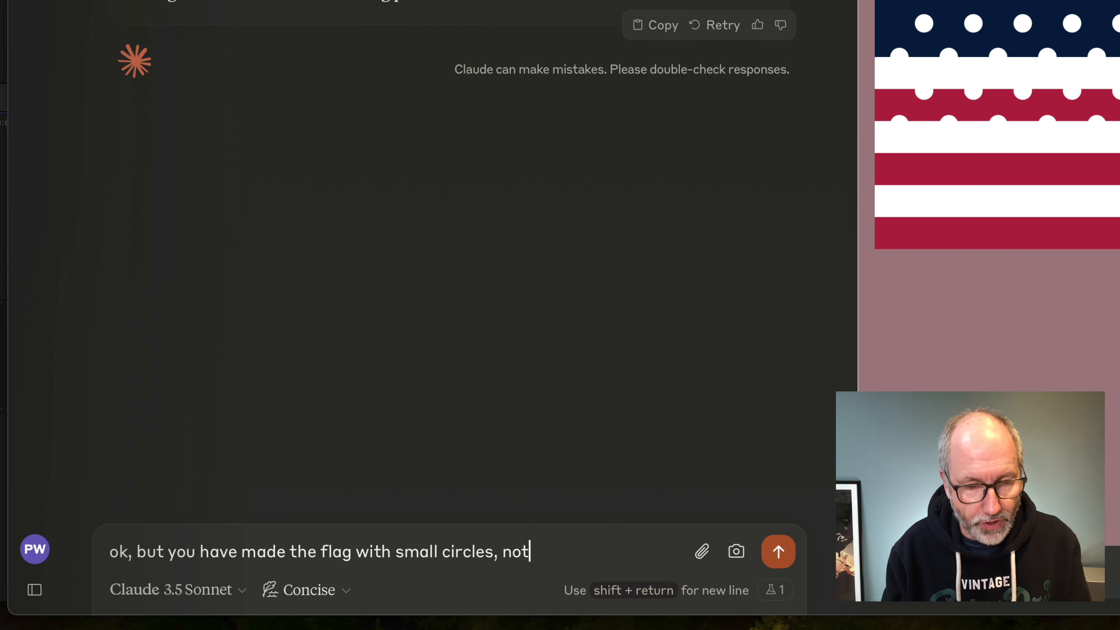
{"action": "type", "text": " sta"}
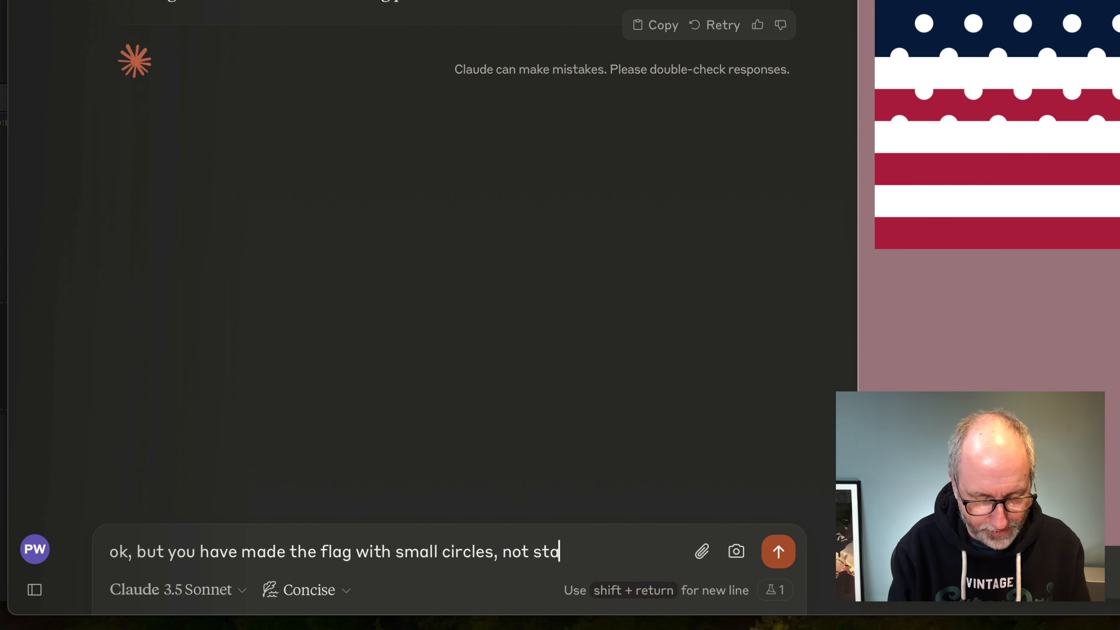
{"action": "type", "text": "rs. P"}
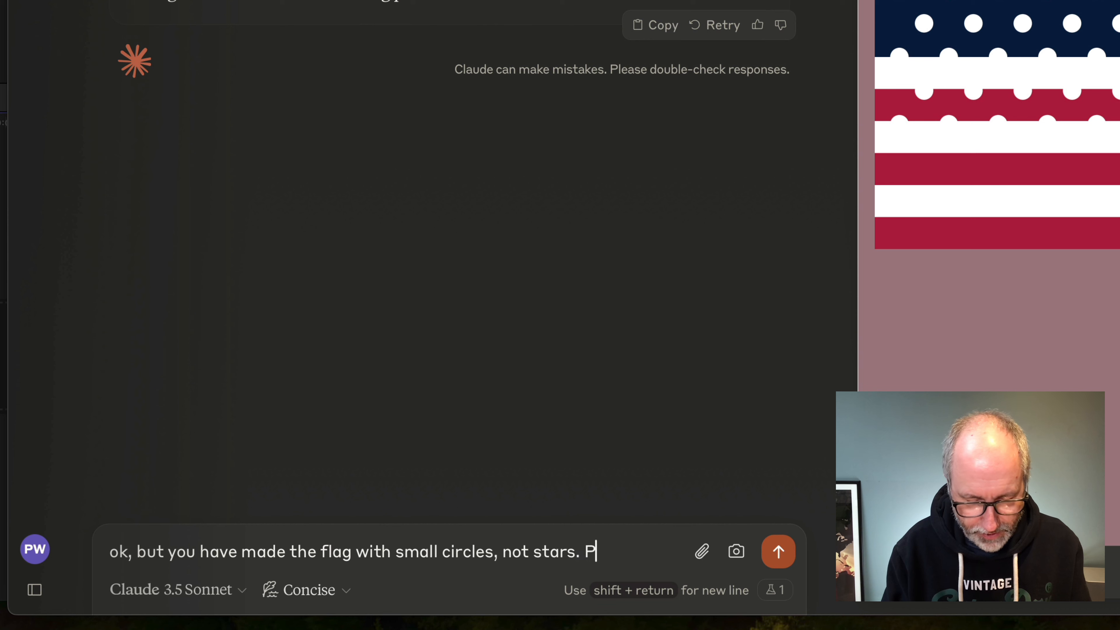
{"action": "type", "text": "lease remake"}
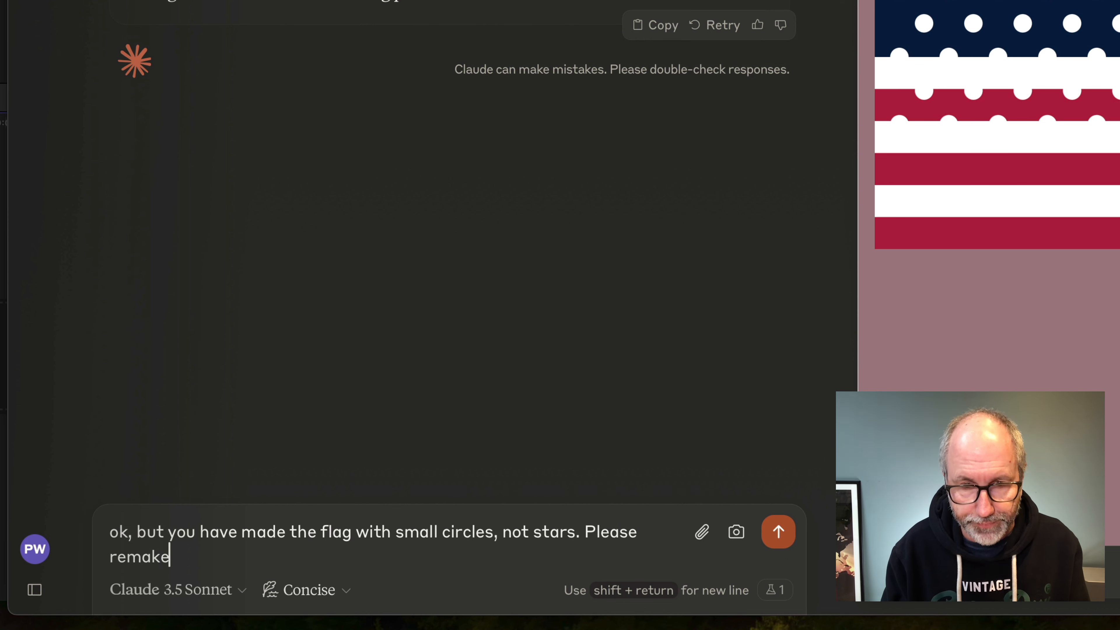
{"action": "type", "text": "."}
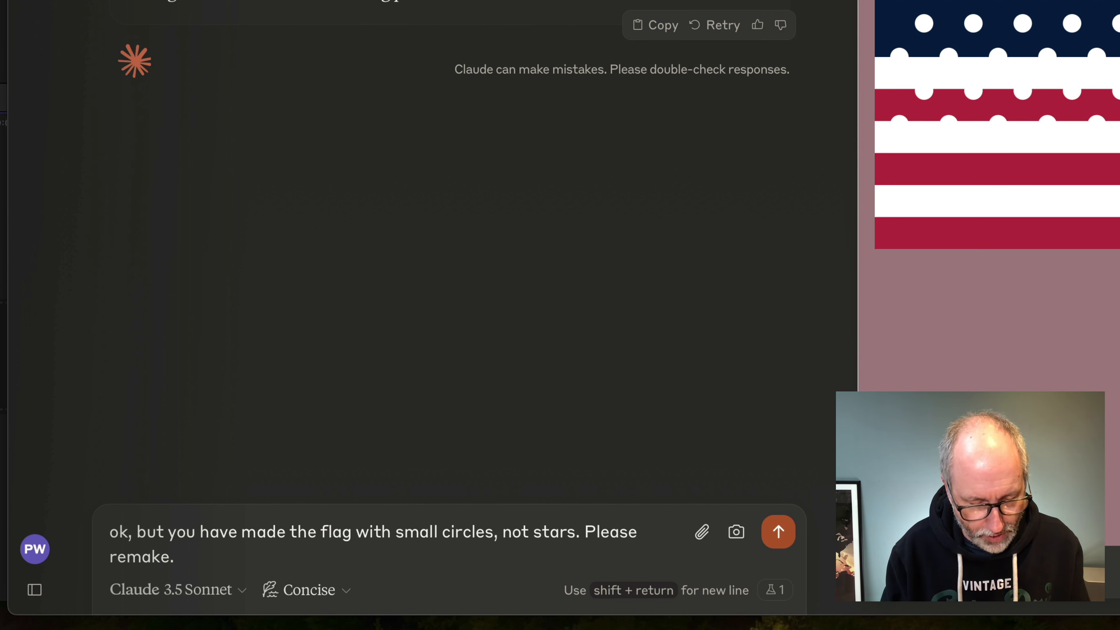
{"action": "type", "text": " Also, the stars need to be entir"}
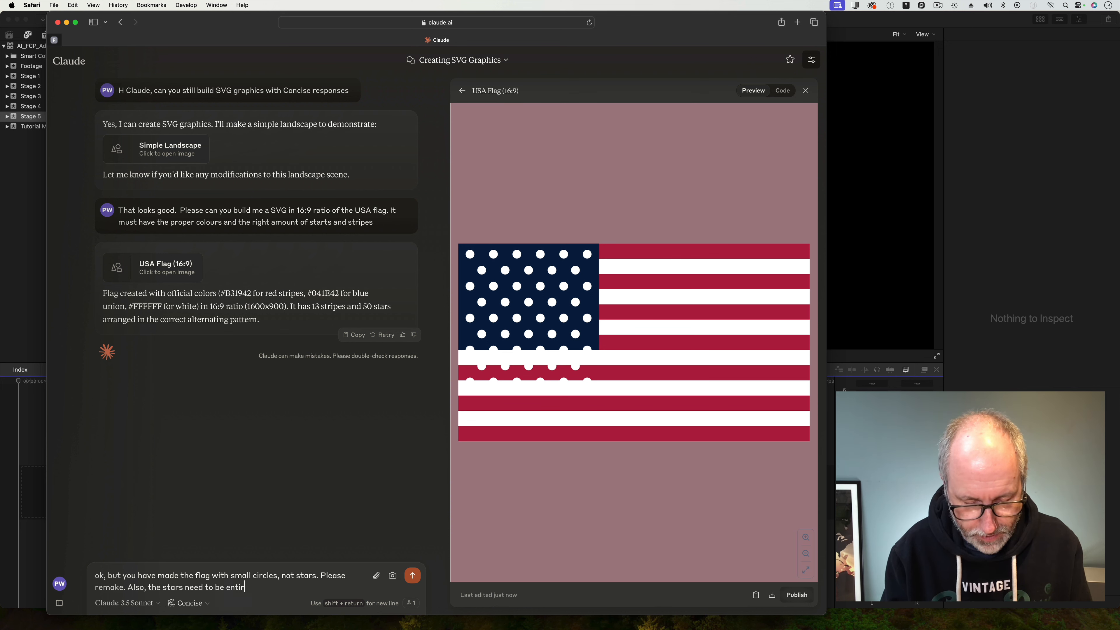
Finish the reply with ' Also, the stars need to be entirely set on the canton' and send it.
{"action": "type", "text": "ely set on the ca"}
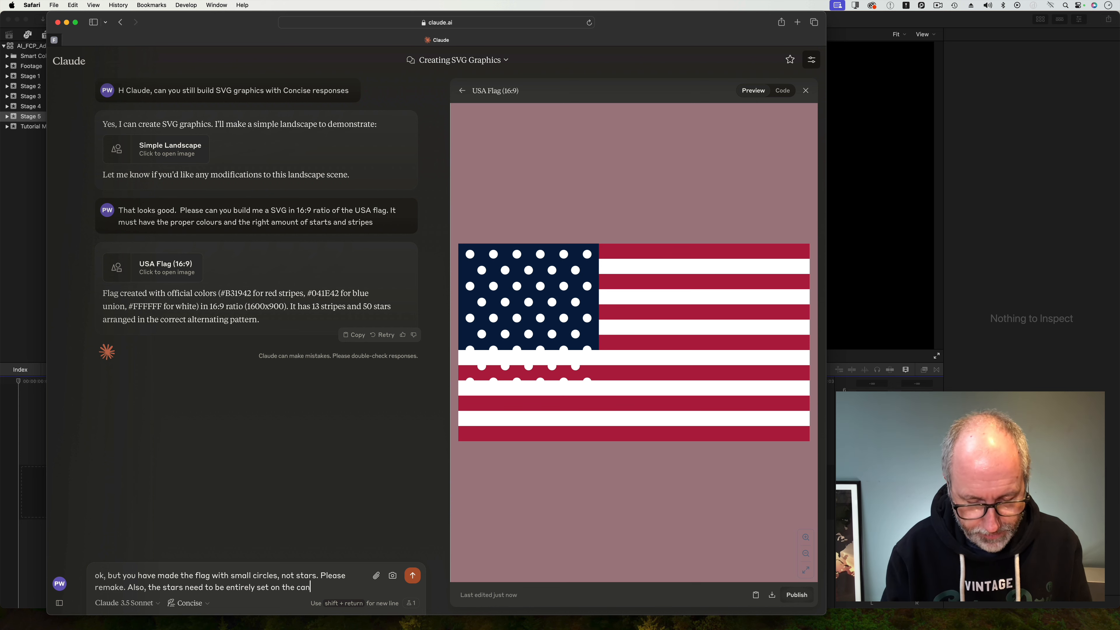
{"action": "type", "text": "n"}
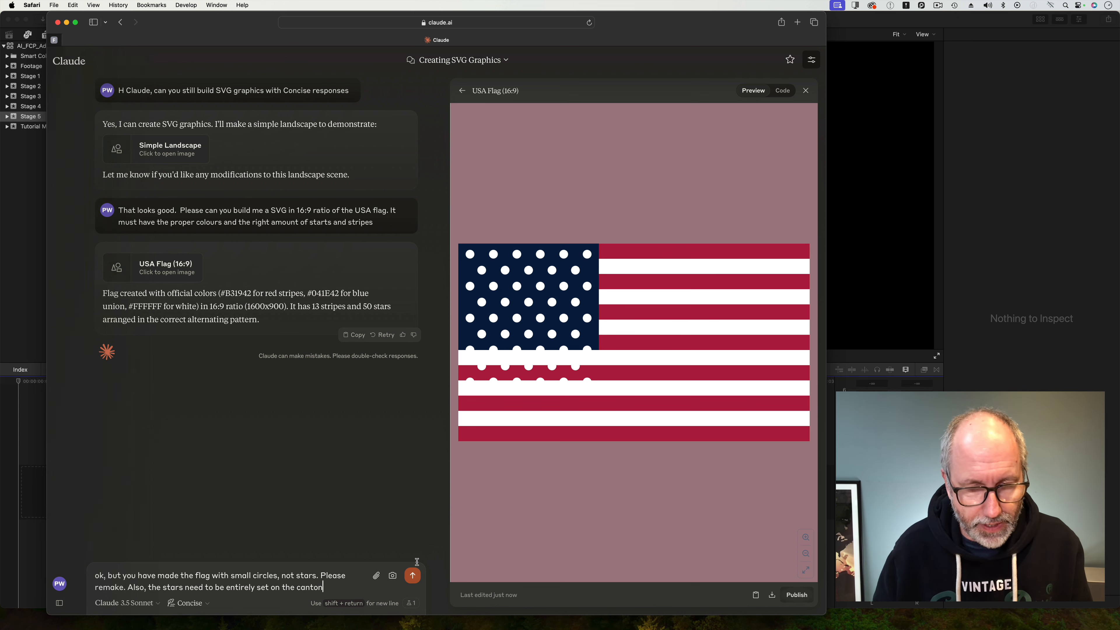
{"action": "left_click", "coordinate": [412, 576]}
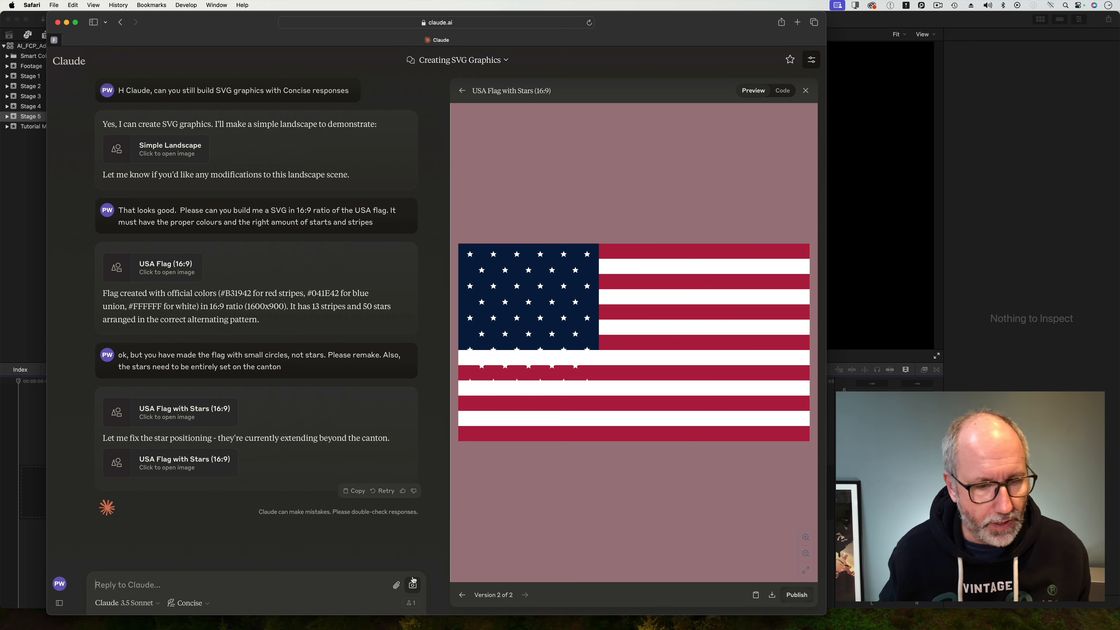
Begin a new reply: 'We are getting there, but the spaces between the stars are too wide, they all need to be on the canton'.
{"action": "type", "text": "We are"}
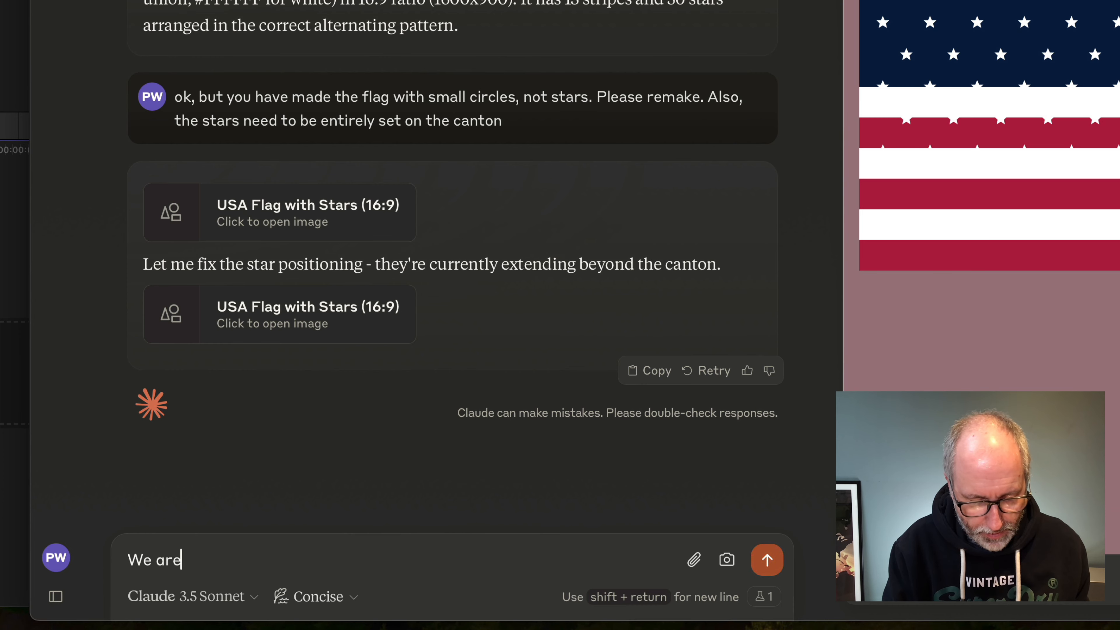
{"action": "type", "text": " getting there"}
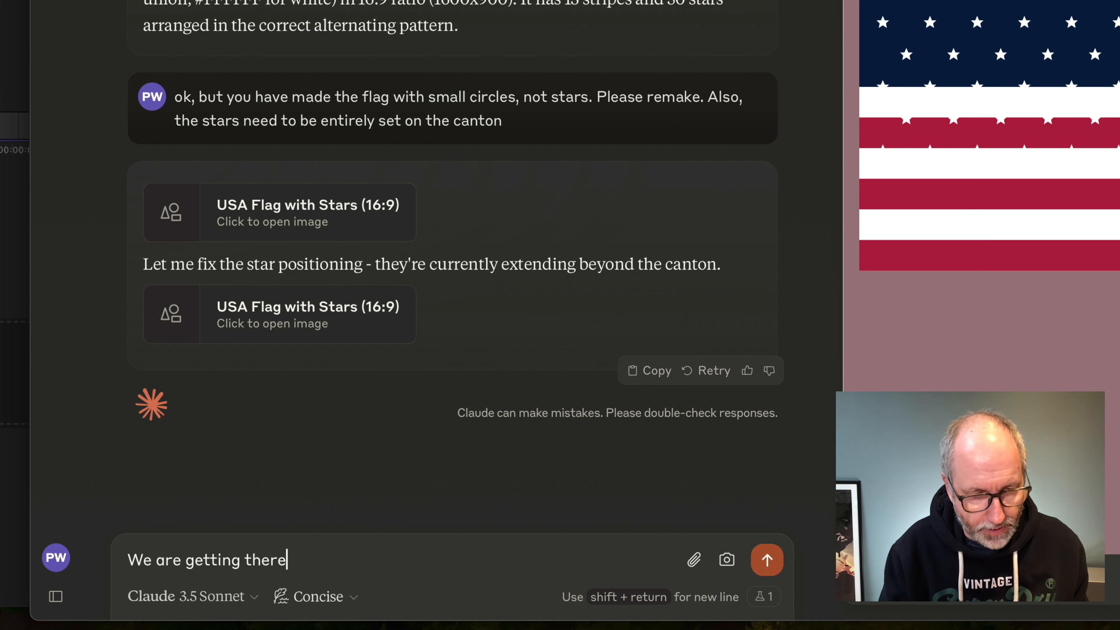
{"action": "type", "text": ", but the s"}
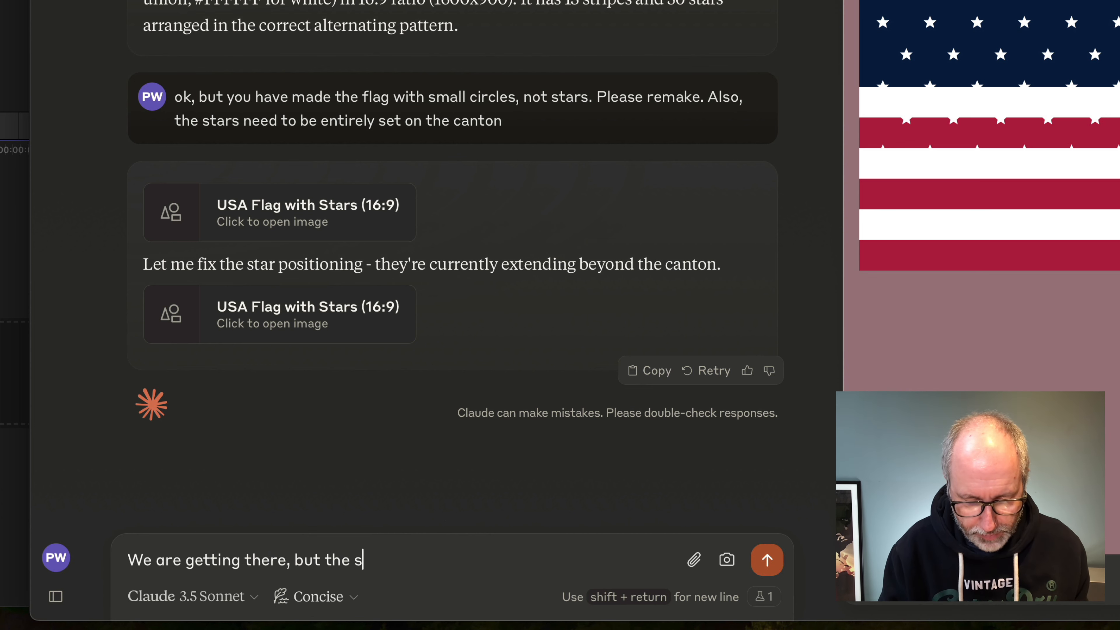
{"action": "type", "text": "paces bet"}
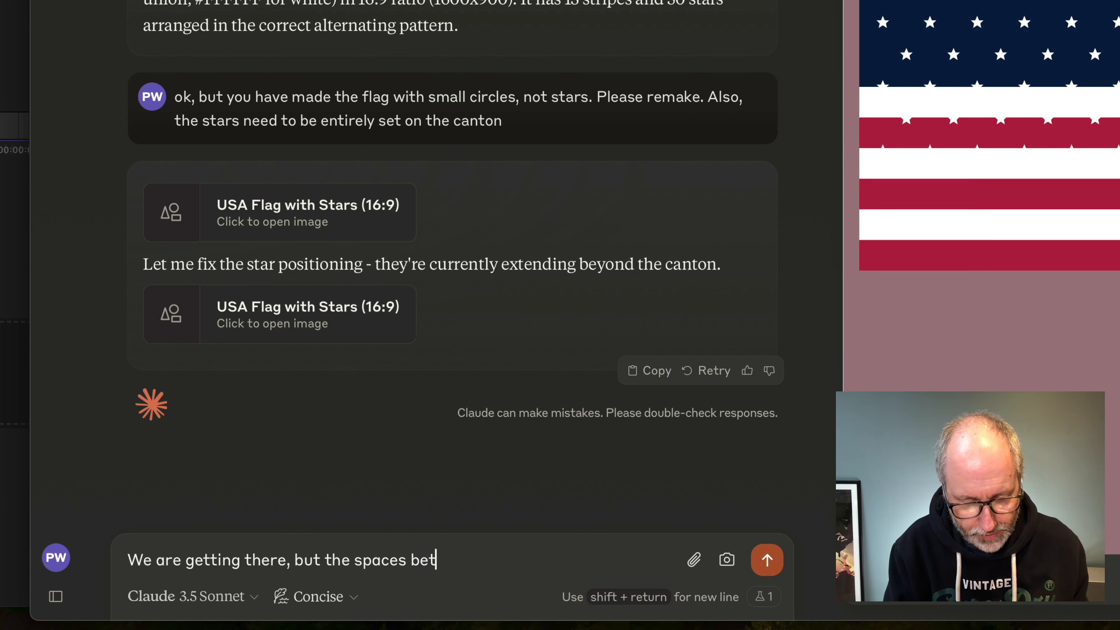
{"action": "type", "text": "ween the satrs "}
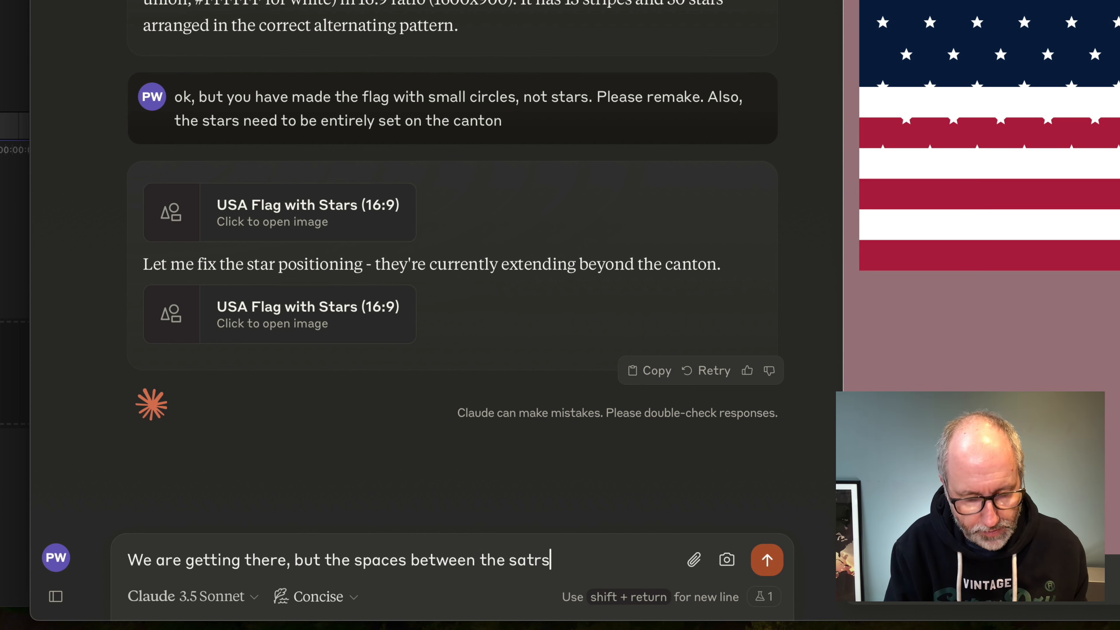
{"action": "key", "text": "BackSpace"}
{"action": "key", "text": "BackSpace"}
{"action": "key", "text": "BackSpace"}
{"action": "key", "text": "BackSpace"}
{"action": "key", "text": "BackSpace"}
{"action": "type", "text": "tars are t"}
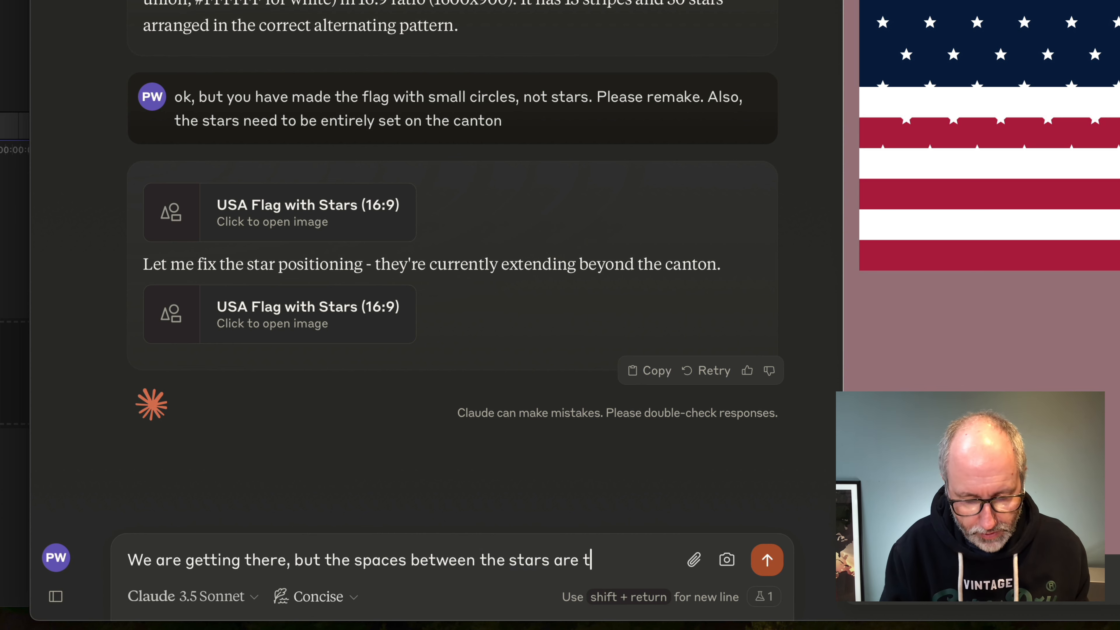
{"action": "type", "text": "oo "}
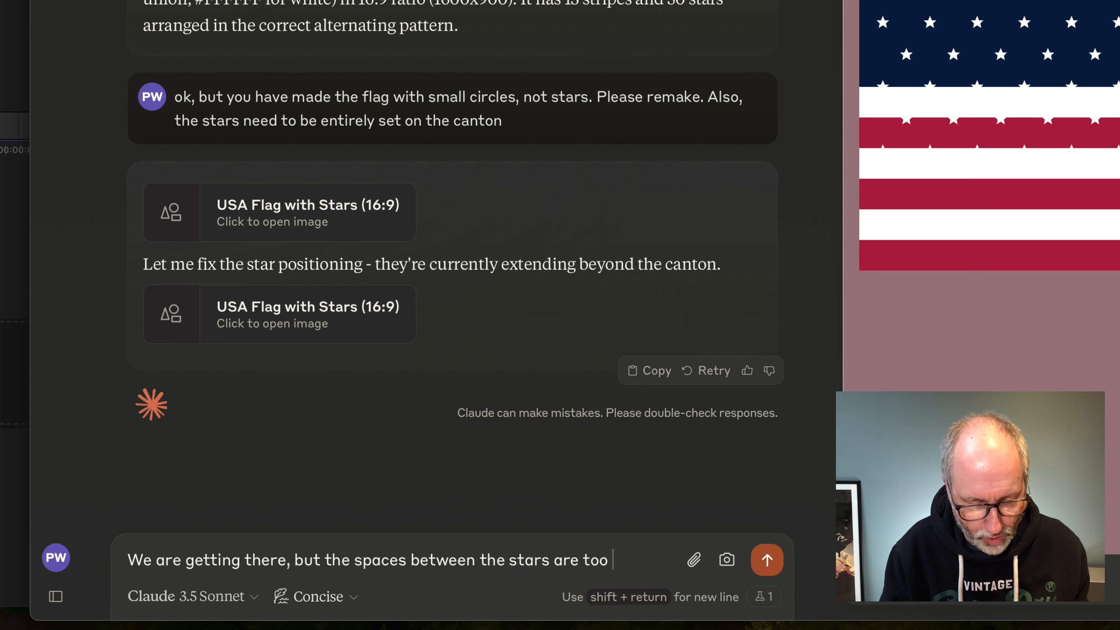
{"action": "type", "text": "wide"}
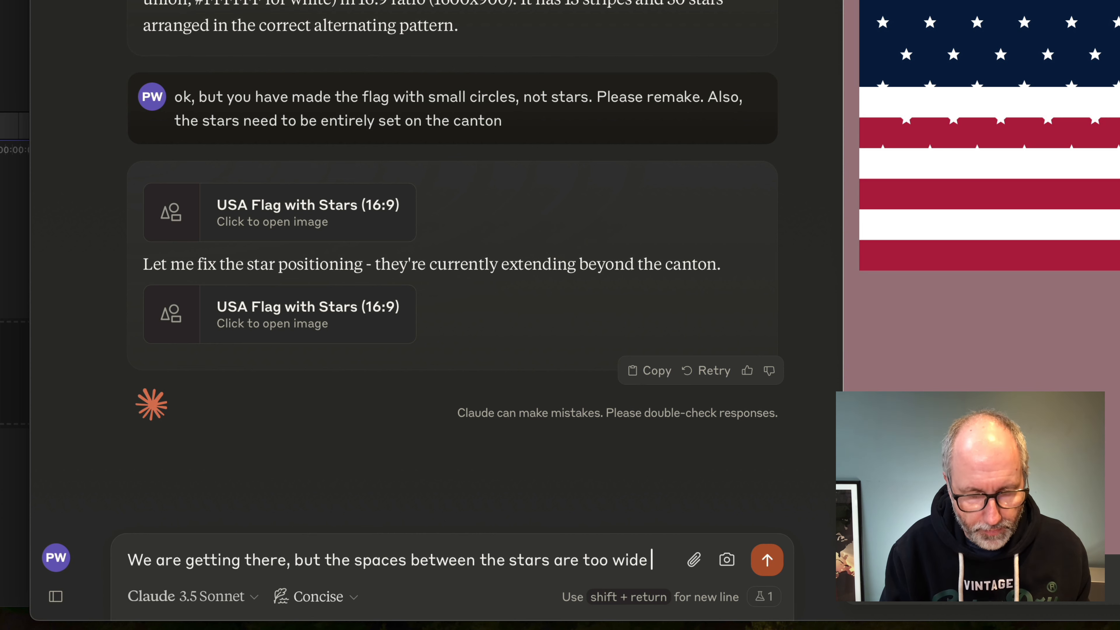
{"action": "type", "text": ", they"}
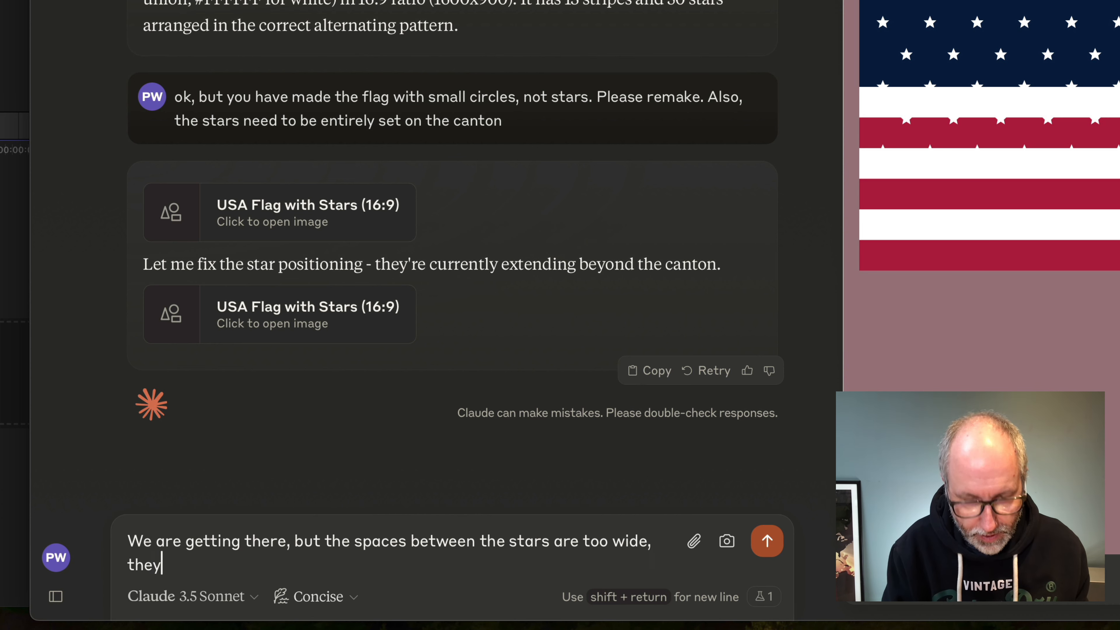
{"action": "type", "text": " all need "}
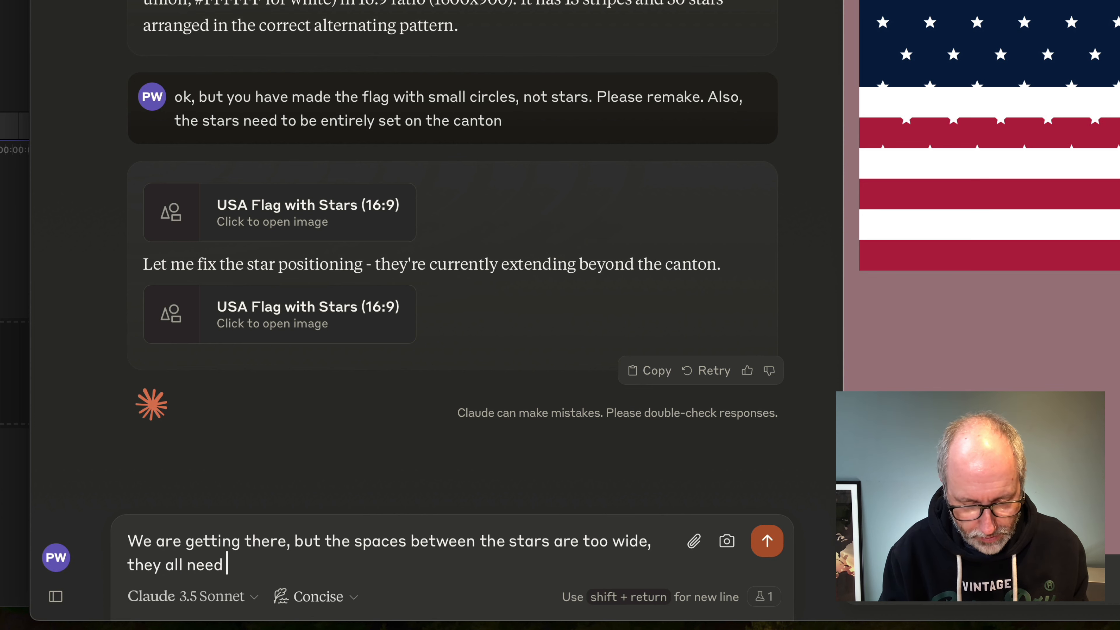
{"action": "type", "text": "to be on the canto"}
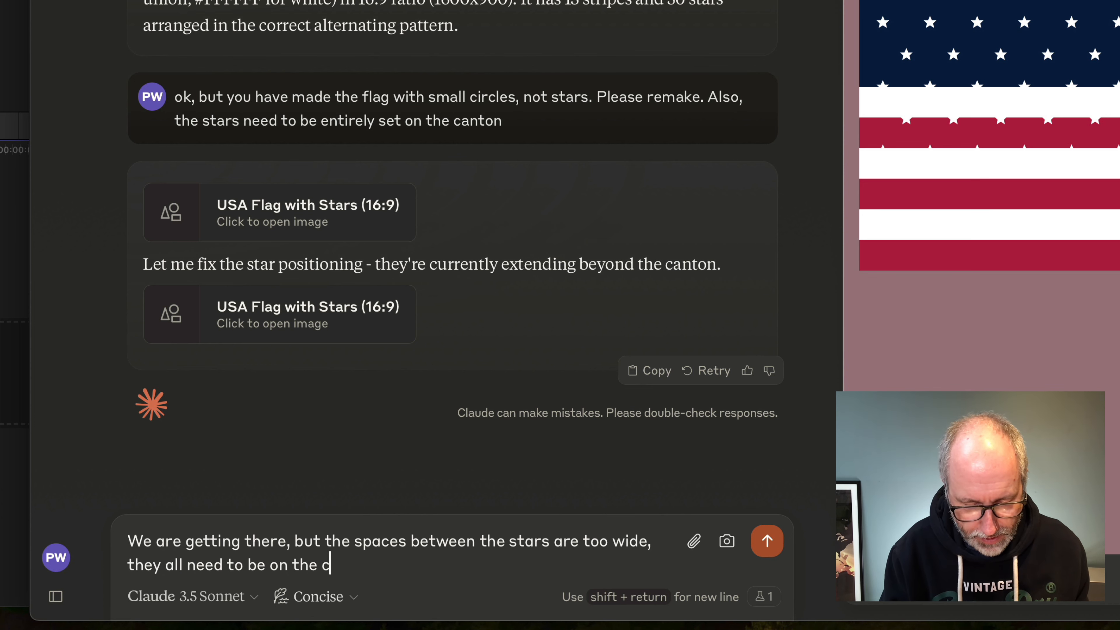
{"action": "type", "text": "n"}
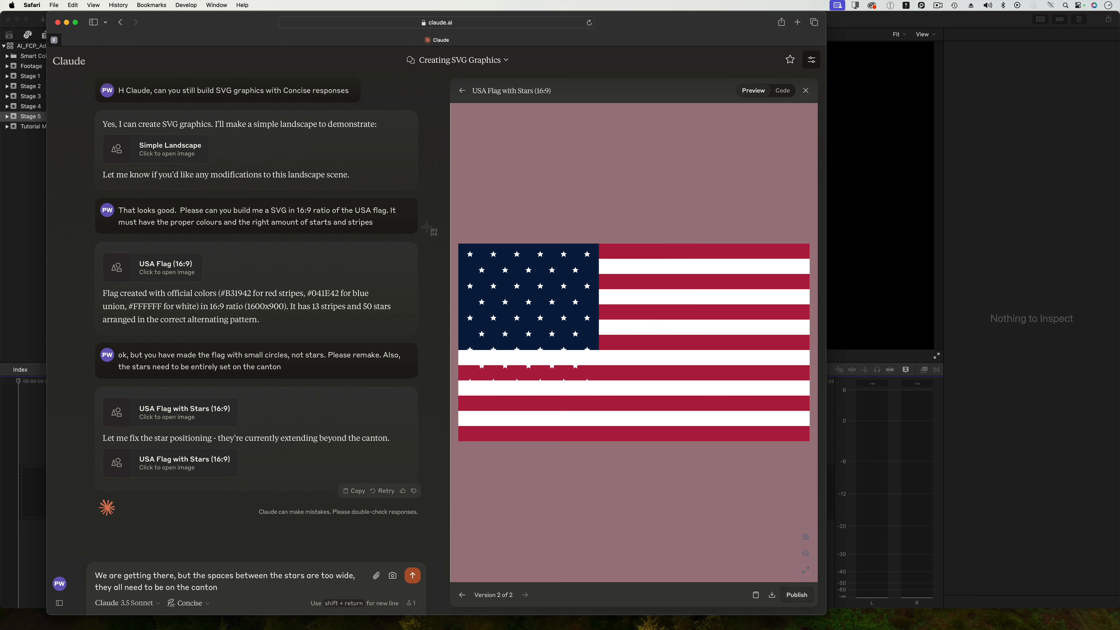
Take a screenshot of the flag preview and attach the screenshot file from Recents to the reply.
{"action": "left_click_drag", "start_coordinate": [446, 235], "coordinate": [844, 484]}
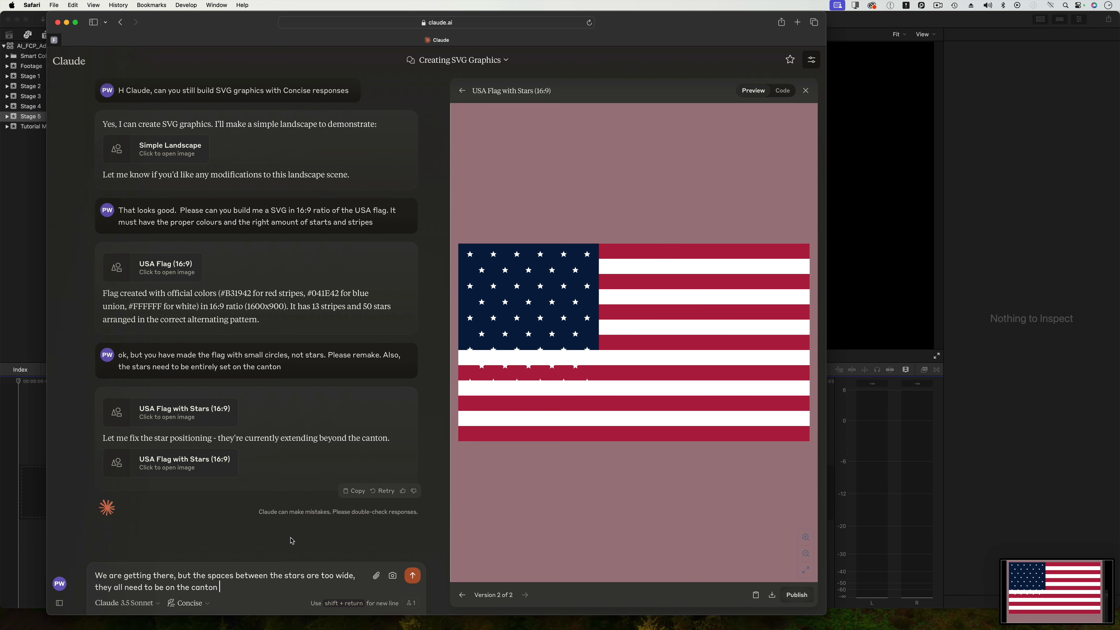
{"action": "left_click", "coordinate": [376, 576]}
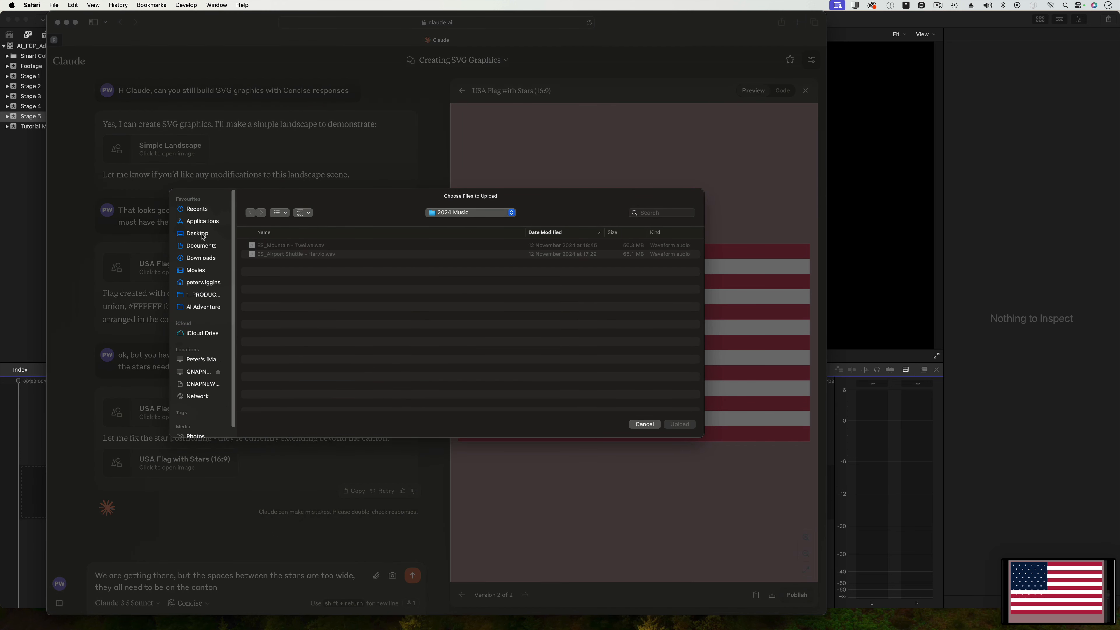
{"action": "left_click", "coordinate": [197, 209]}
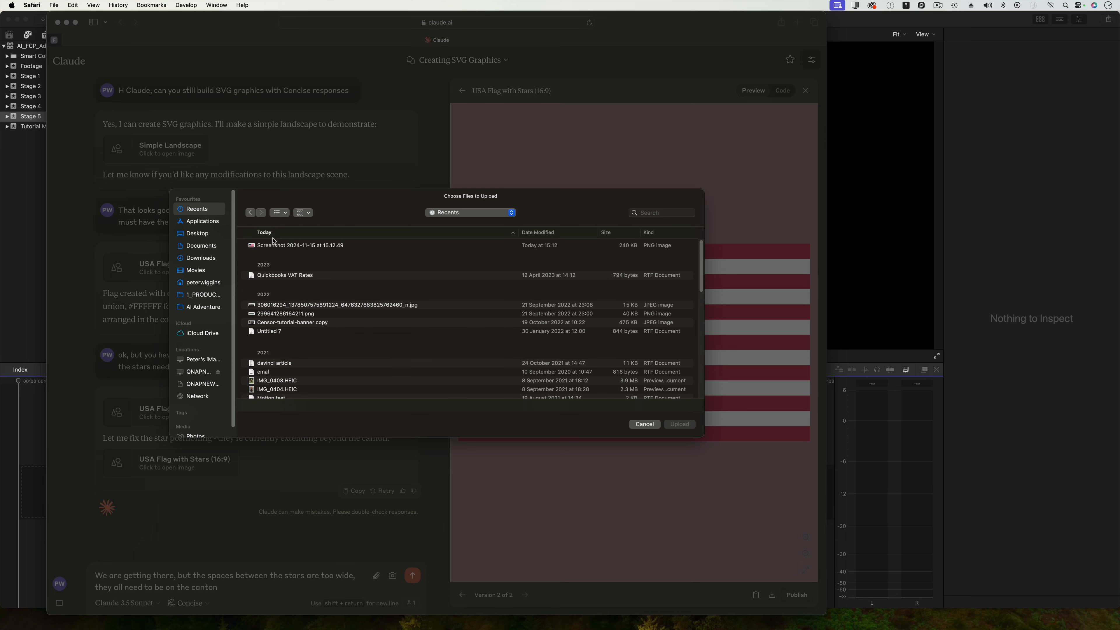
{"action": "left_click", "coordinate": [277, 246]}
{"action": "left_click", "coordinate": [679, 424]}
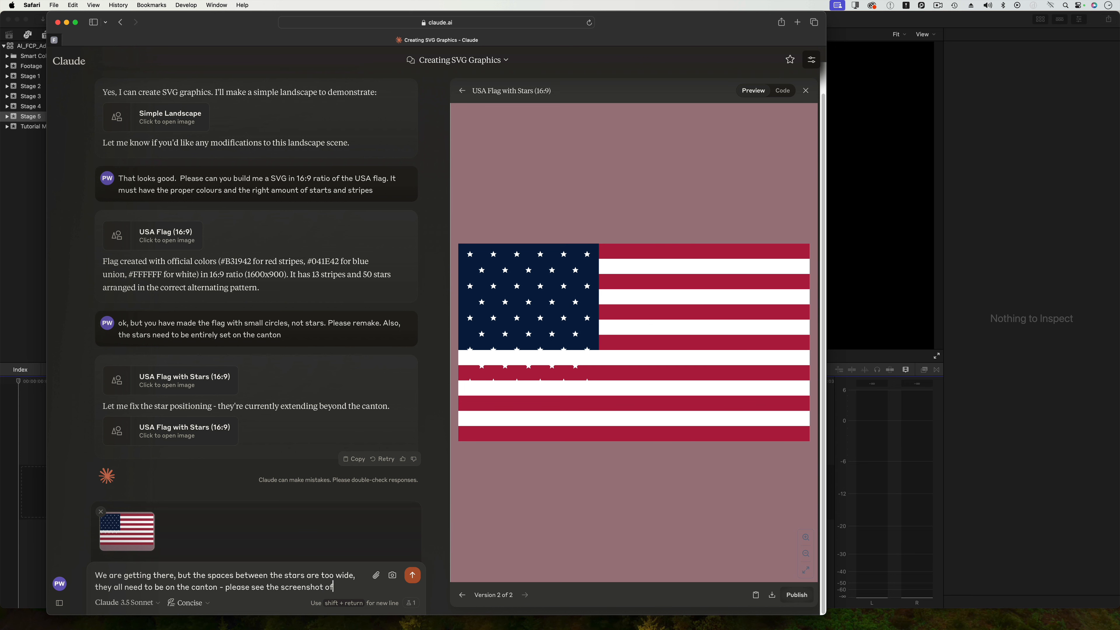
Add ' - please see the screenshot of what you have just done' to the reply and send it.
{"action": "type", "text": "you have just done"}
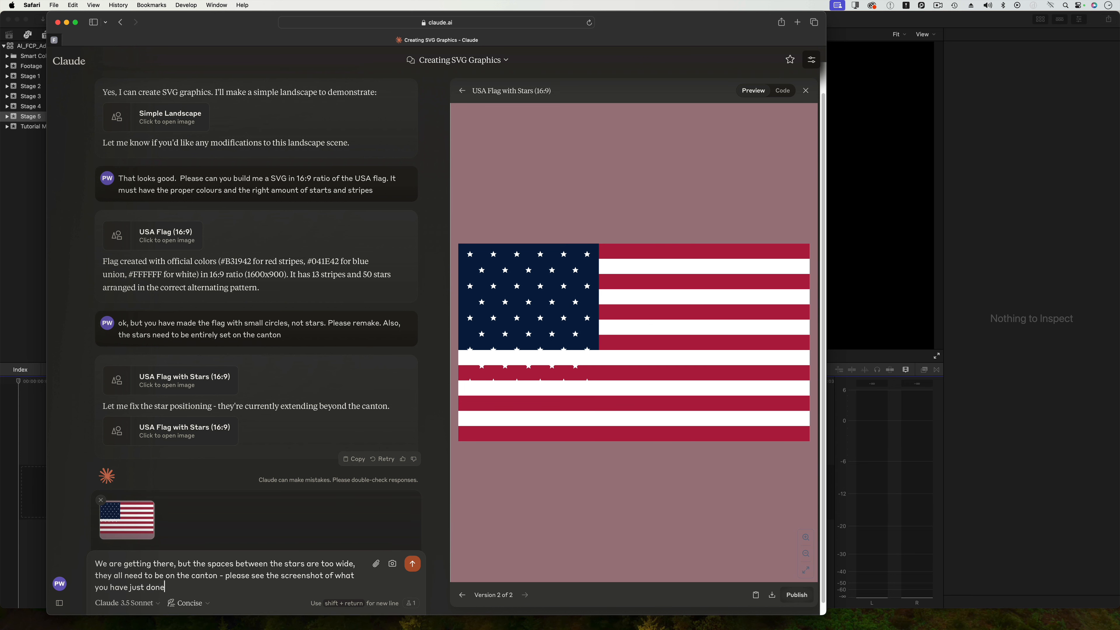
{"action": "key", "text": "Return"}
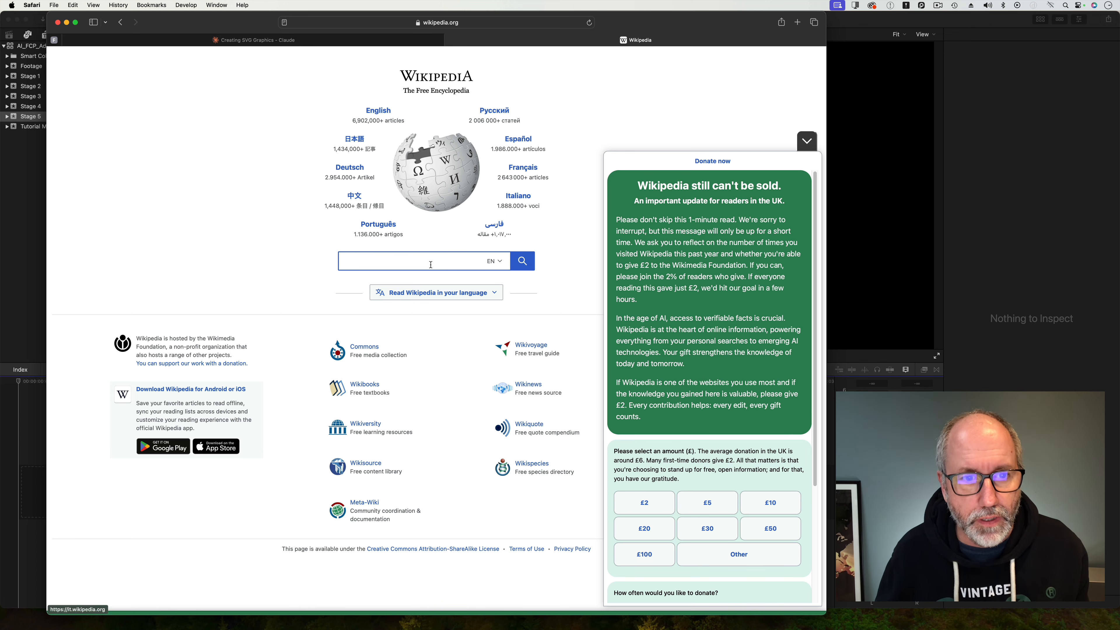
Search Wikipedia for 'usa flag' to open the Flag of the United States article as a reference.
{"action": "left_click", "coordinate": [430, 264]}
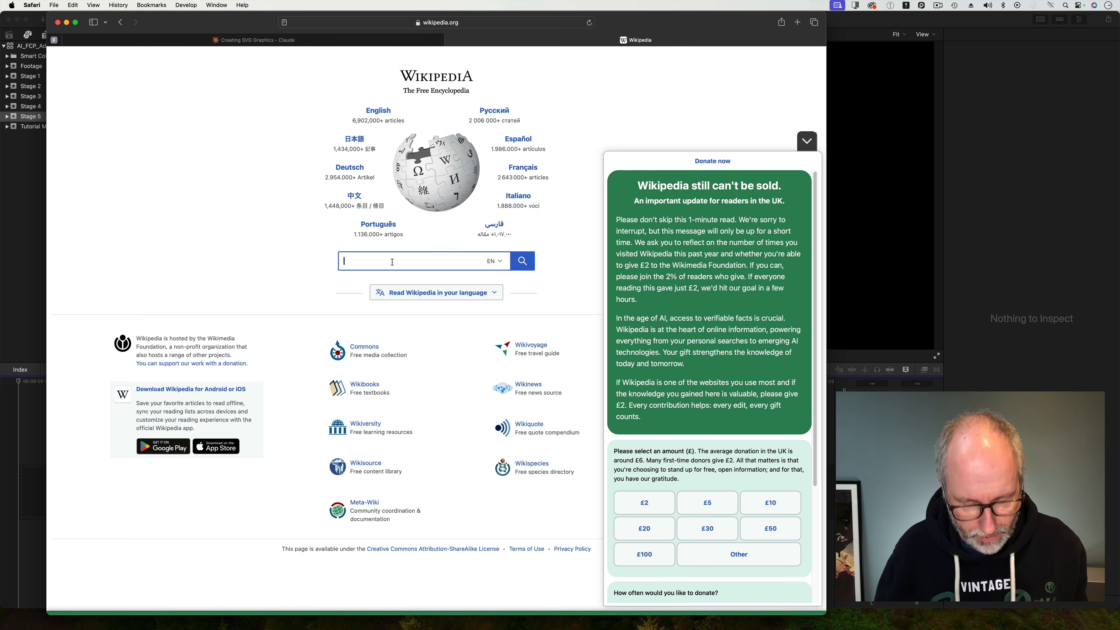
{"action": "type", "text": "ysa flag"}
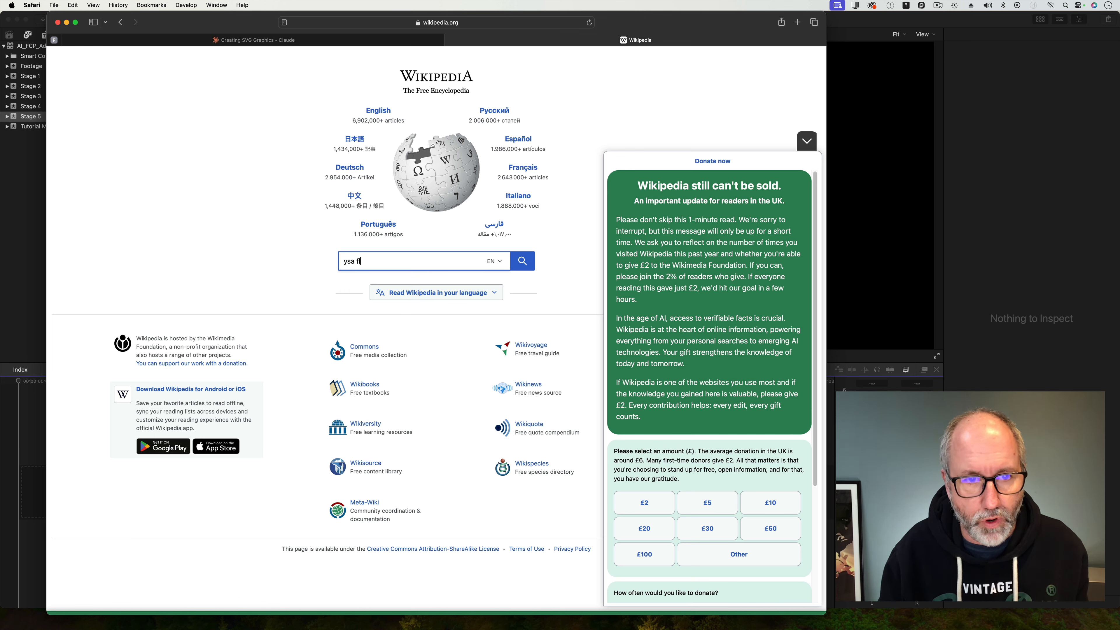
{"action": "key", "text": "BackSpace"}
{"action": "key", "text": "BackSpace"}
{"action": "key", "text": "BackSpace"}
{"action": "key", "text": "BackSpace"}
{"action": "key", "text": "BackSpace"}
{"action": "key", "text": "BackSpace"}
{"action": "type", "text": "us"}
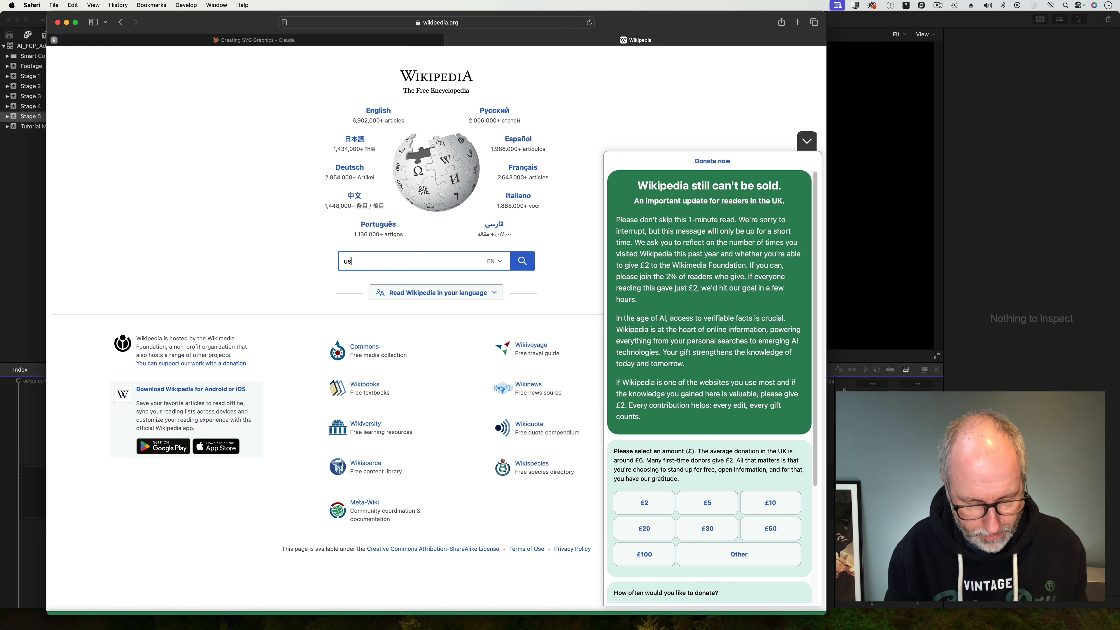
{"action": "type", "text": "a flag"}
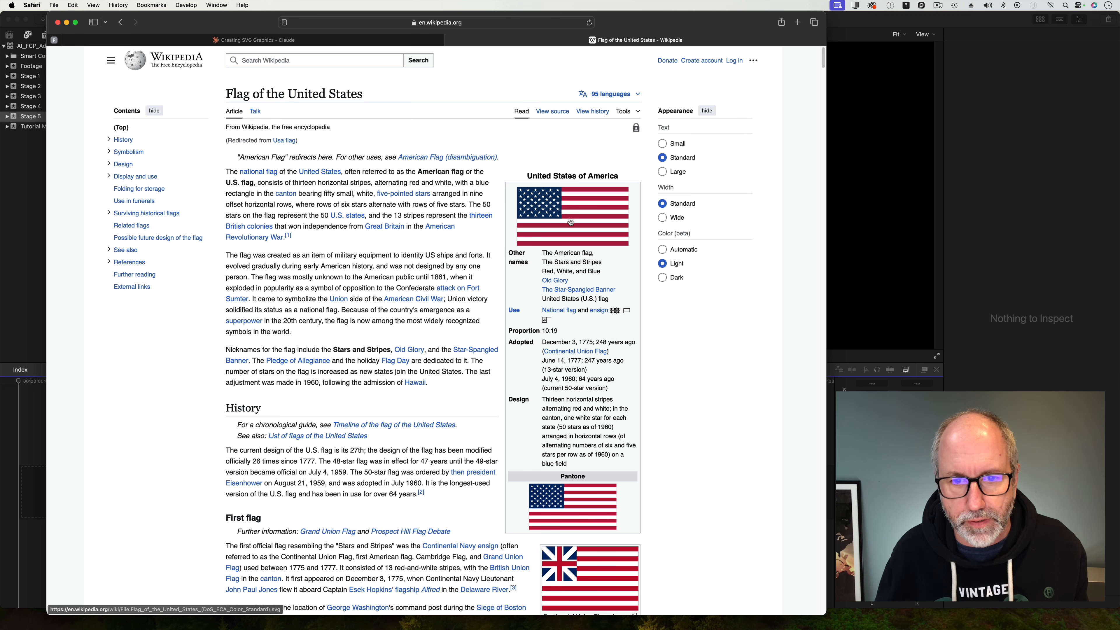
Return to the Claude chat and send 'Nearly there, but I can't see the bottom row of stars'.
{"action": "left_click", "coordinate": [359, 39]}
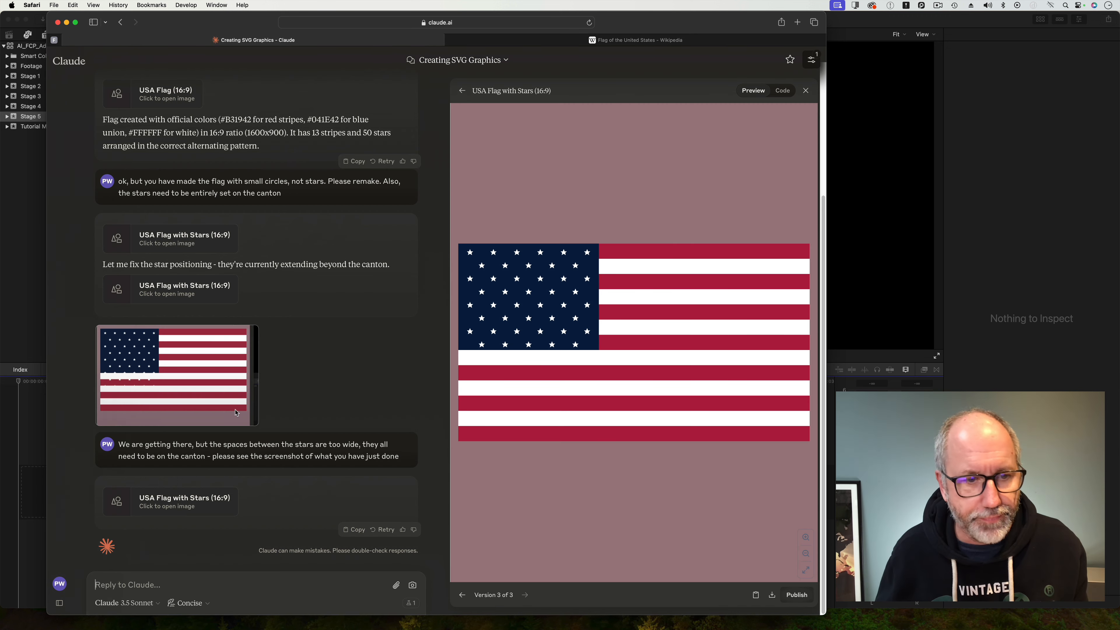
{"action": "type", "text": "Nearly there"}
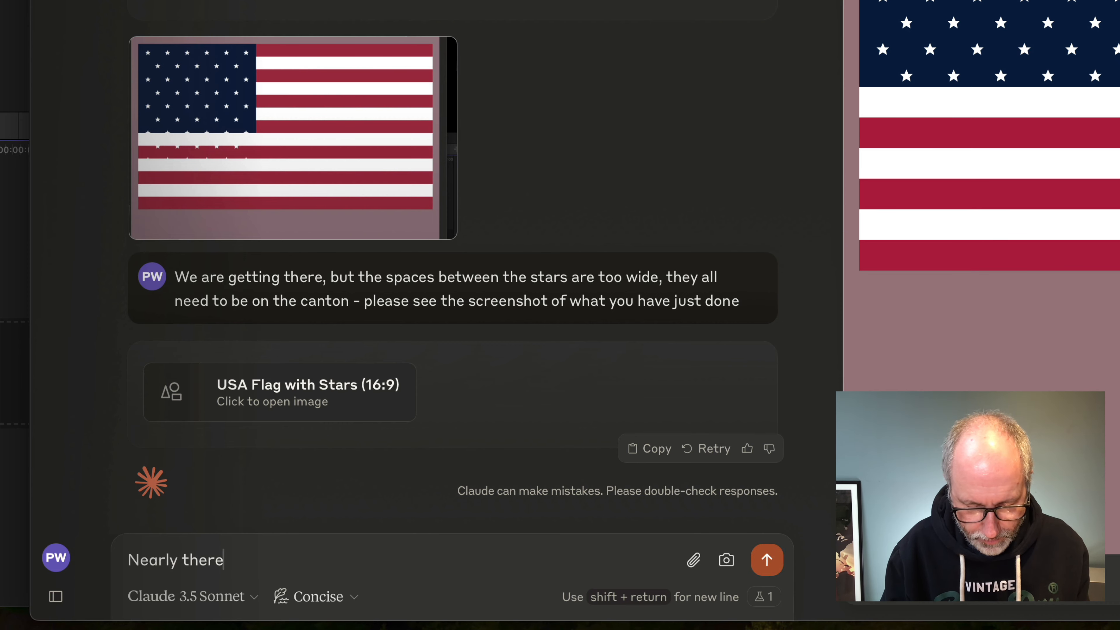
{"action": "type", "text": ", but I canrt"}
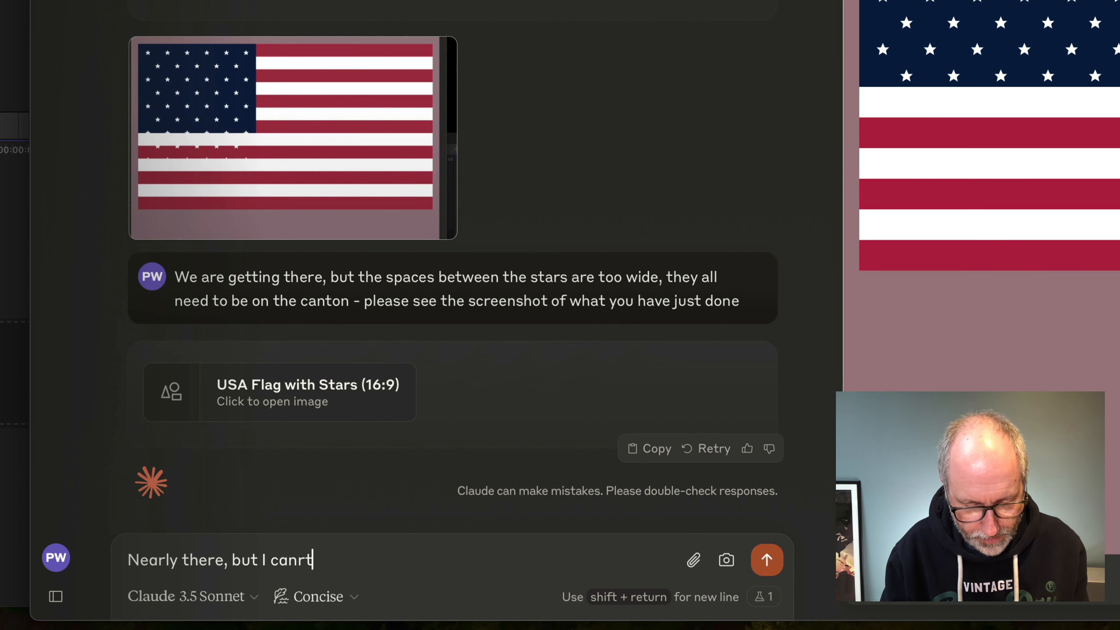
{"action": "key", "text": "BackSpace"}
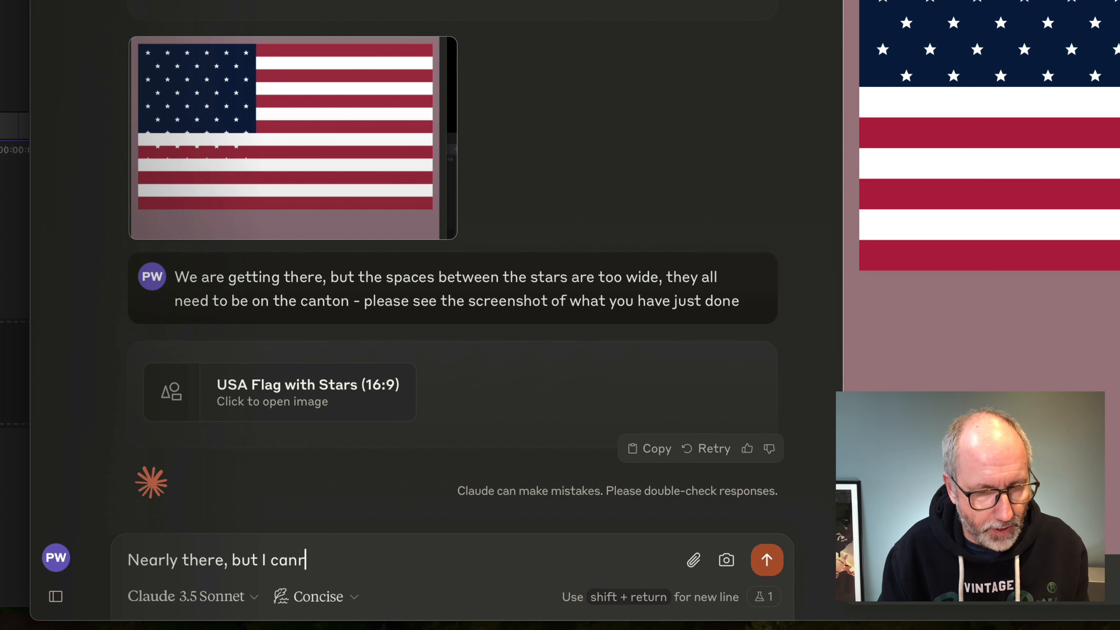
{"action": "type", "text": "see the "}
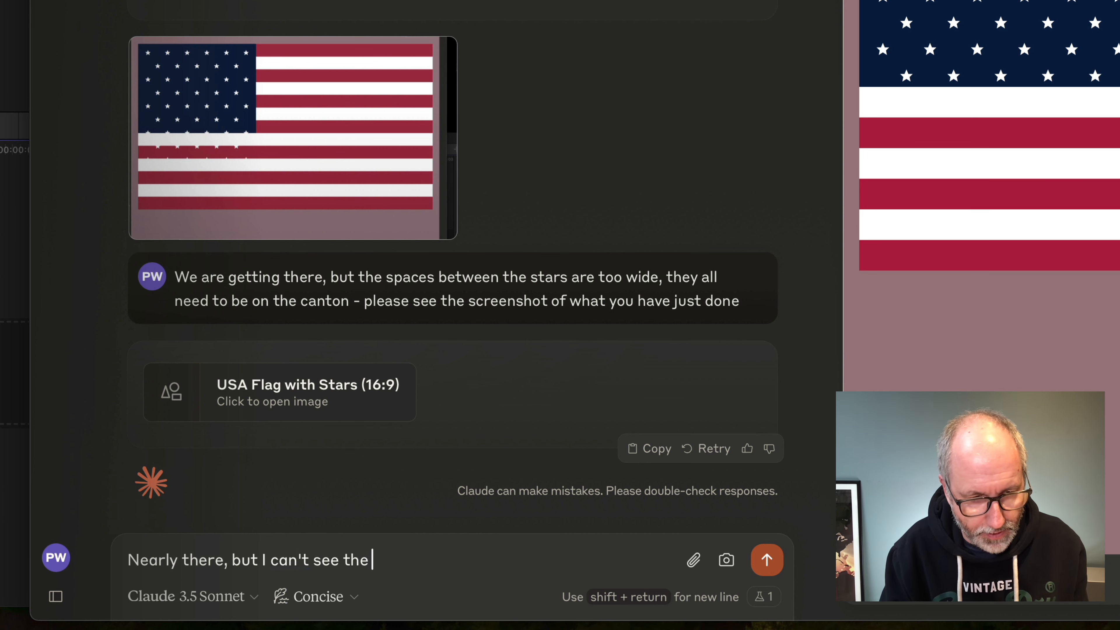
{"action": "type", "text": "b"}
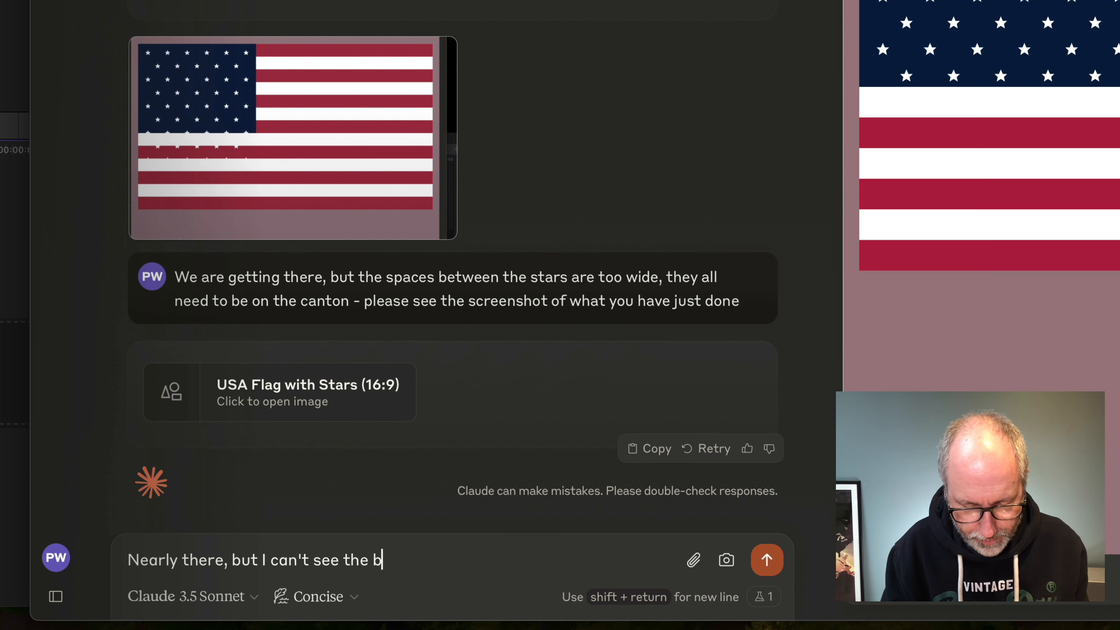
{"action": "type", "text": "ottom row "}
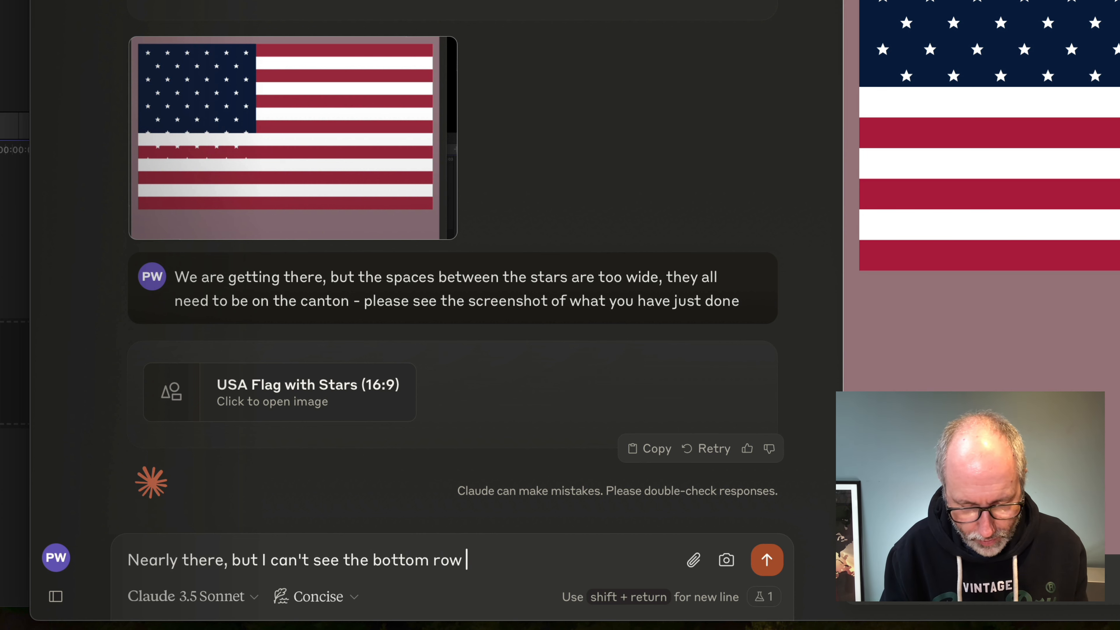
{"action": "type", "text": "of stars"}
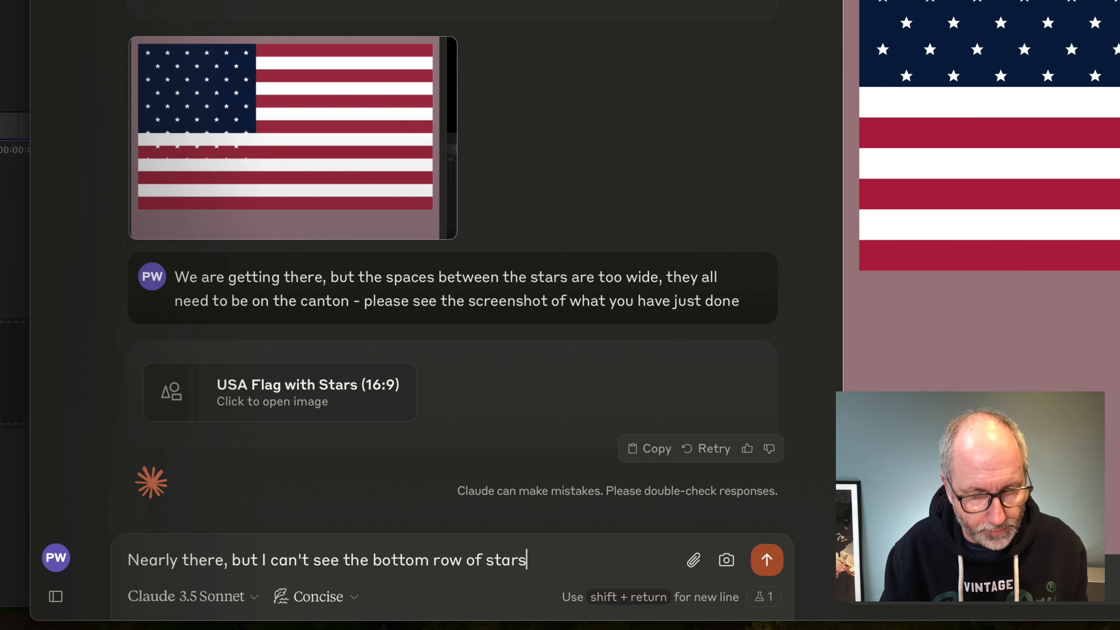
{"action": "left_click", "coordinate": [767, 564]}
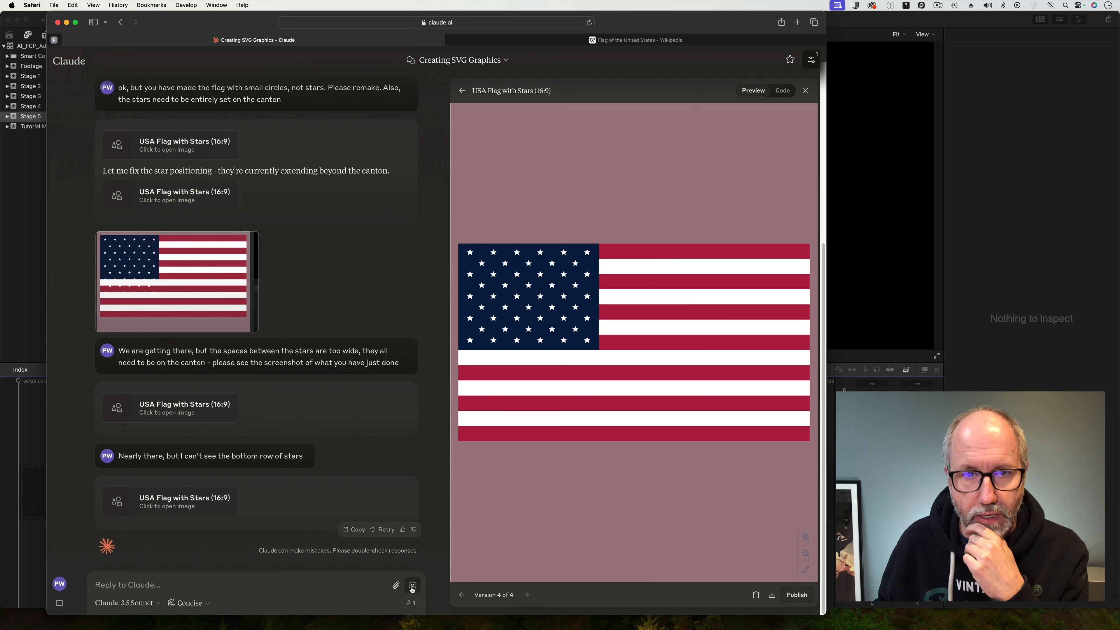
Compare the latest flag version's code and preview with the reference flag on Wikipedia.
{"action": "left_click", "coordinate": [783, 91]}
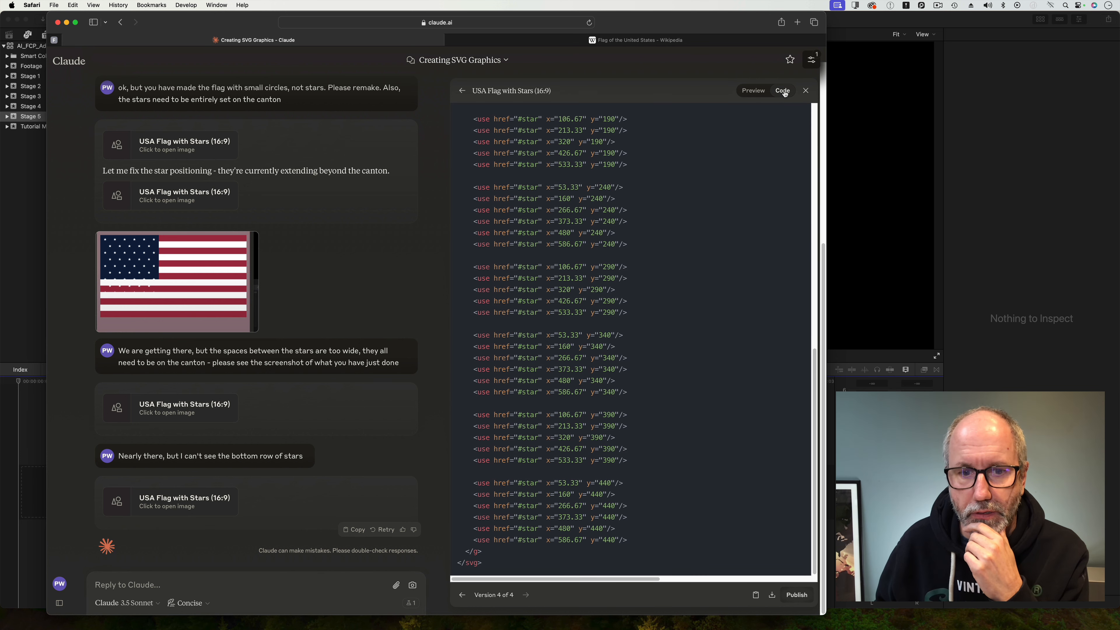
{"action": "left_click", "coordinate": [758, 92]}
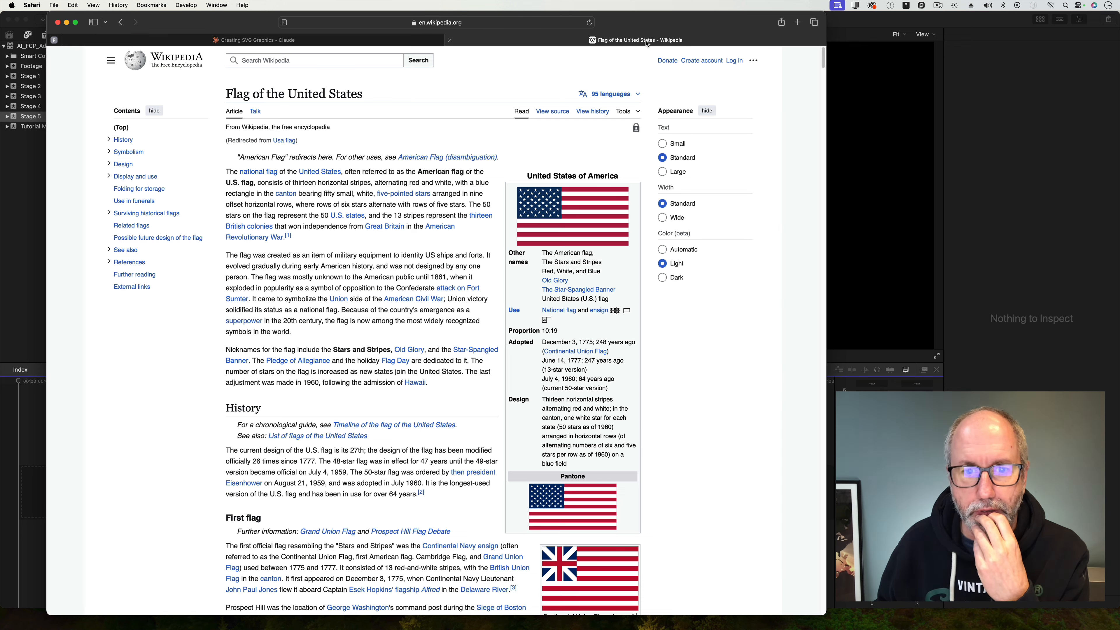
{"action": "left_click", "coordinate": [647, 41]}
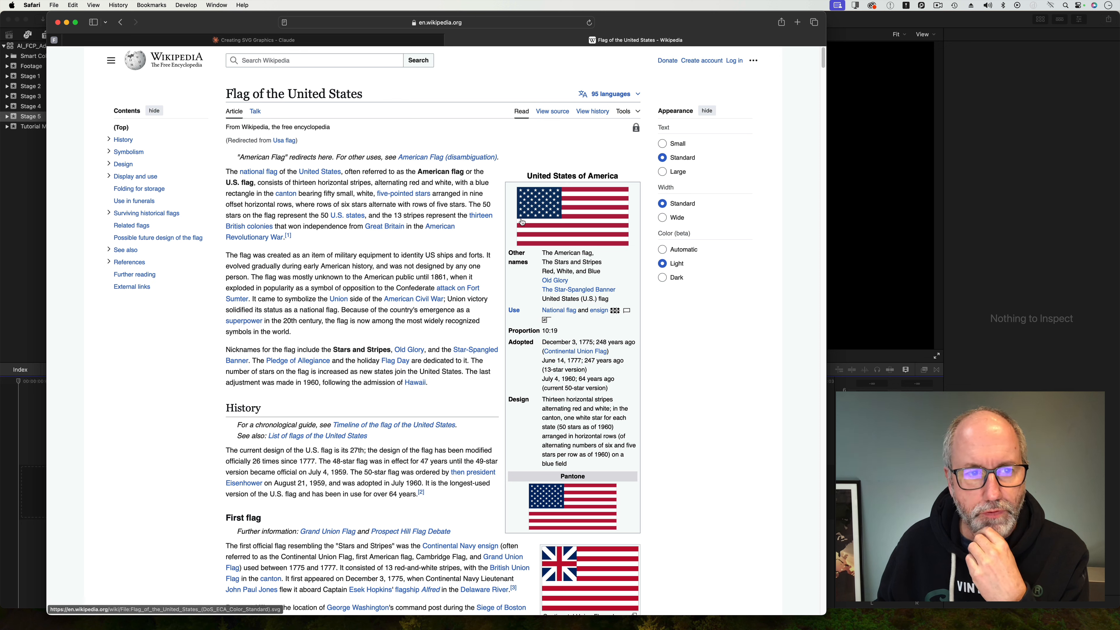
{"action": "left_click", "coordinate": [287, 41]}
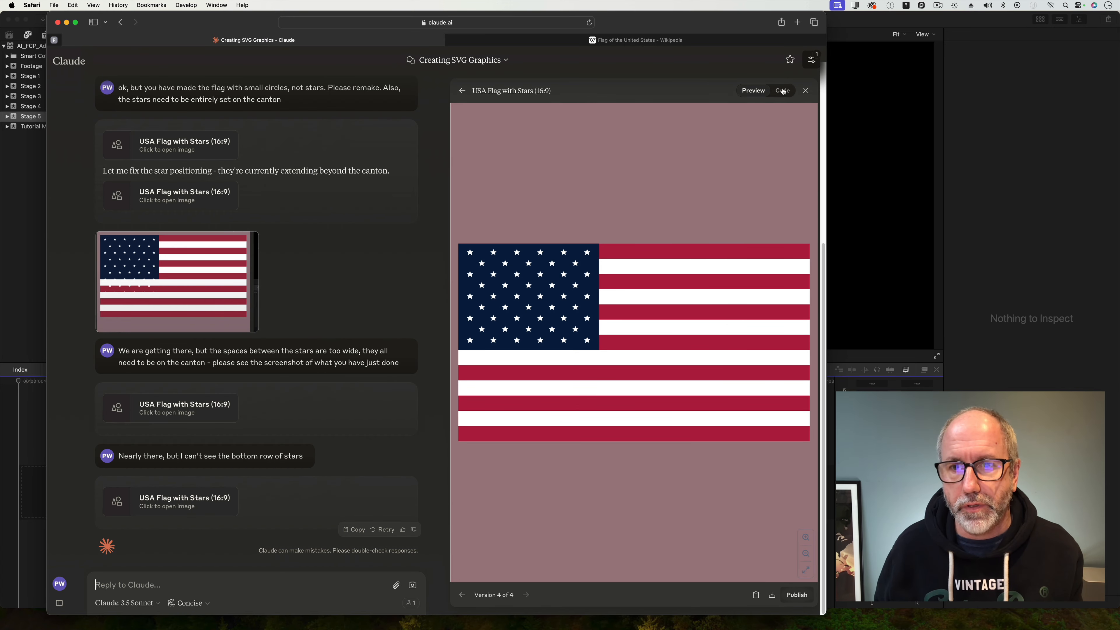
Copy the flag's SVG code and paste it into a new plain-text TextEdit document.
{"action": "left_click", "coordinate": [783, 91]}
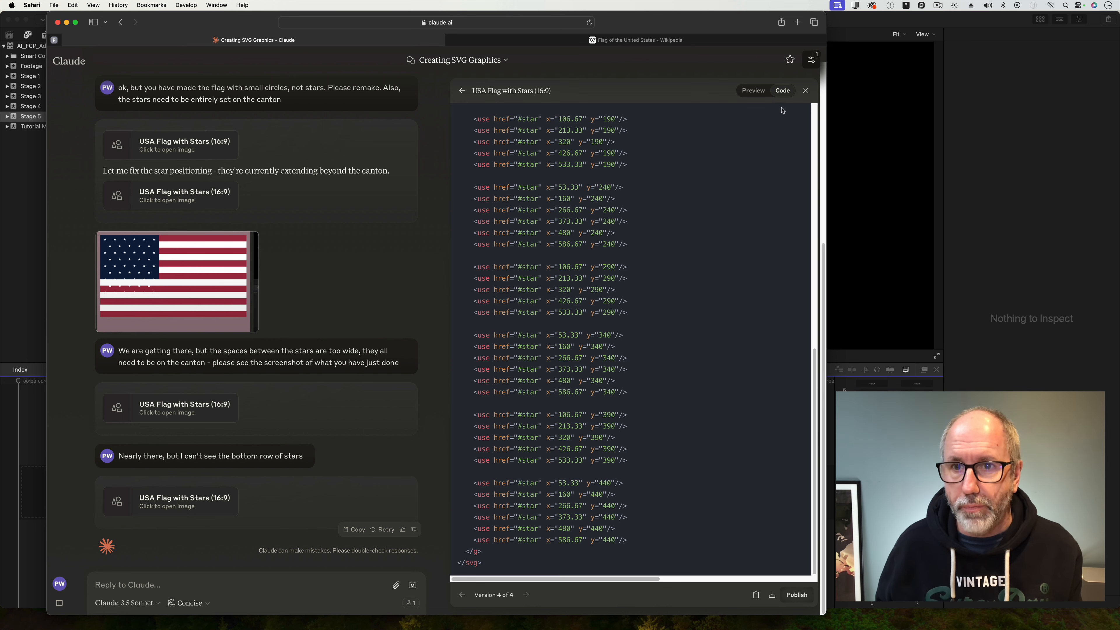
{"action": "left_click", "coordinate": [756, 597]}
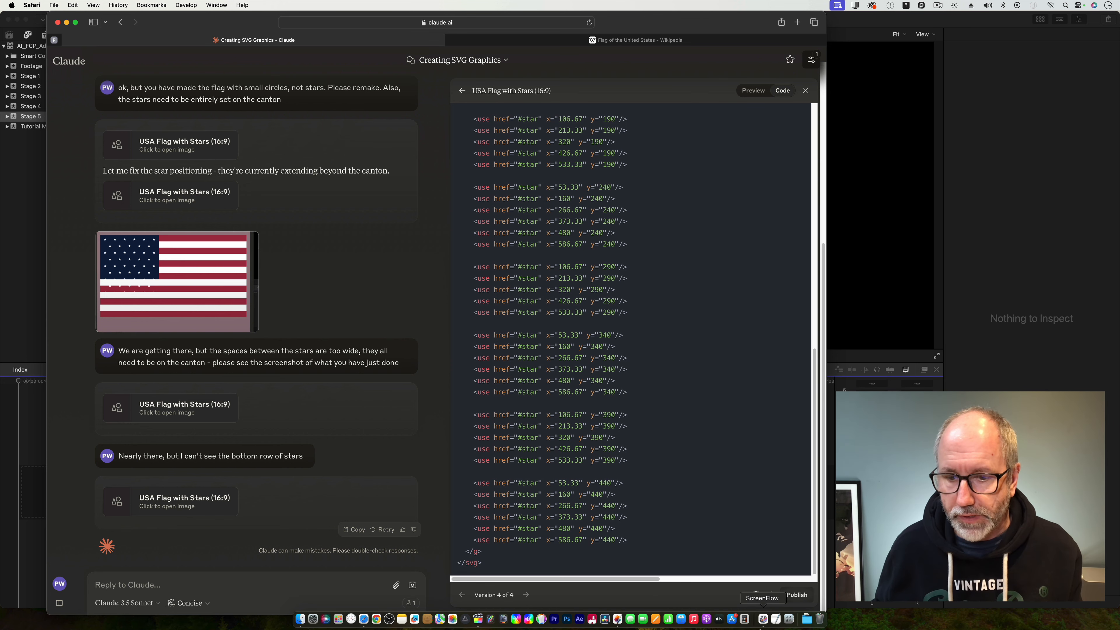
{"action": "left_click", "coordinate": [776, 619]}
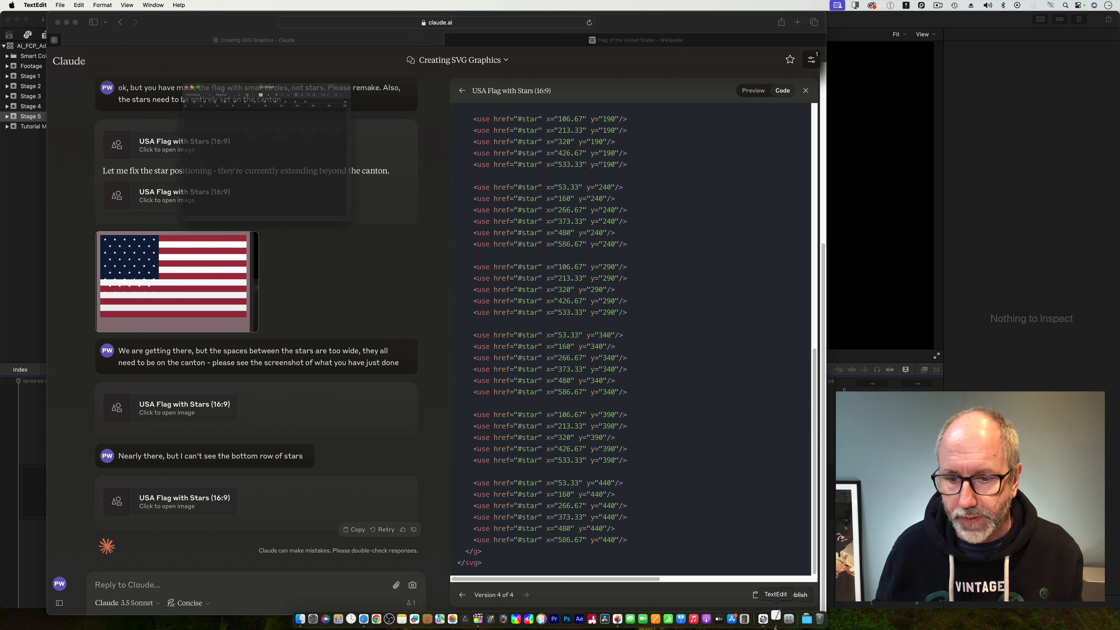
{"action": "left_click_drag", "start_coordinate": [282, 53], "coordinate": [562, 138]}
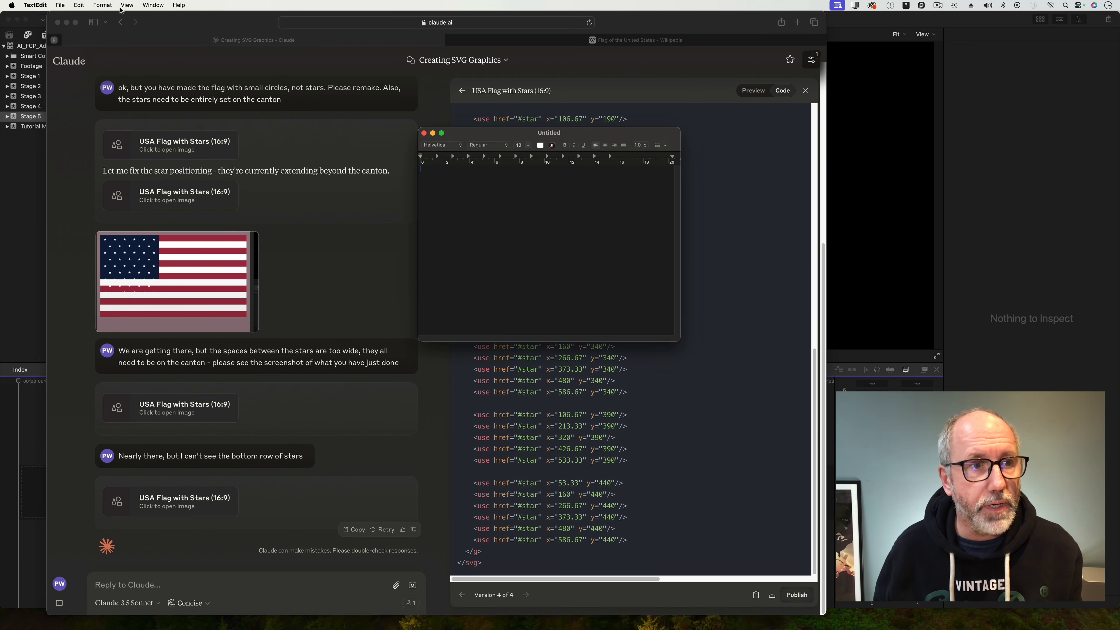
{"action": "left_click", "coordinate": [103, 5]}
{"action": "left_click", "coordinate": [110, 41]}
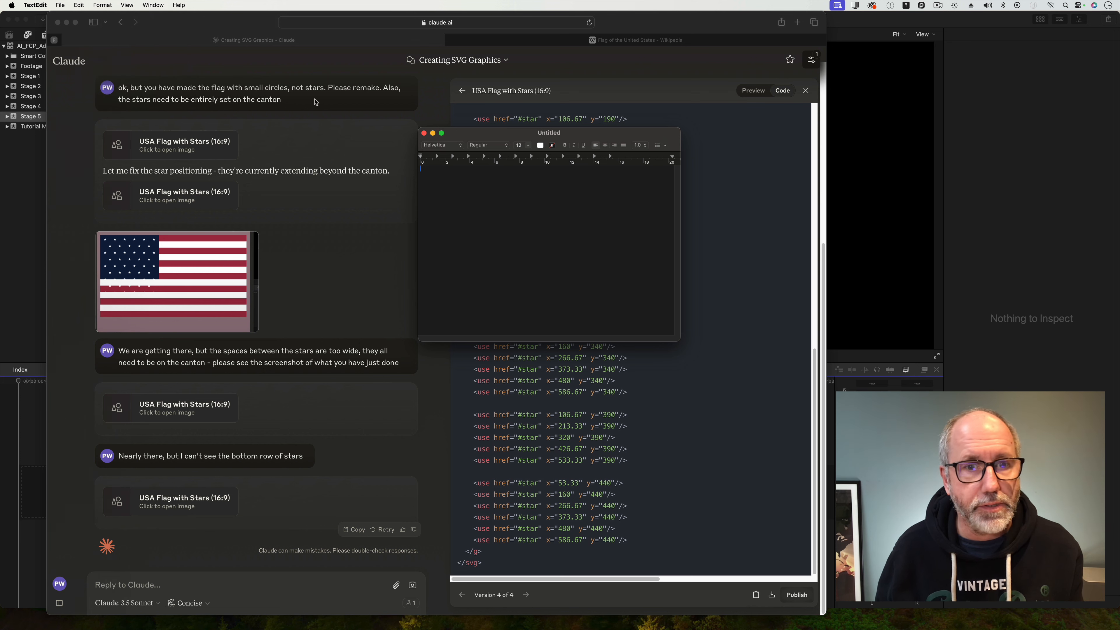
{"action": "key", "text": "super+v"}
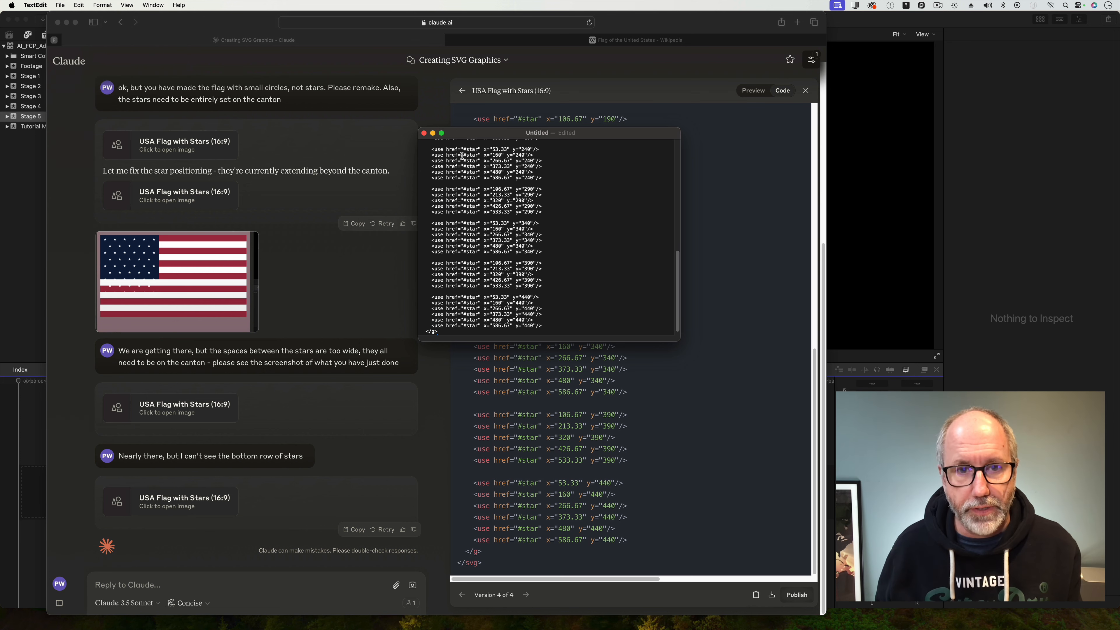
Save the document as USA_FLAG in the AA_05 folder inside AI Adventure, then close it.
{"action": "left_click", "coordinate": [60, 5]}
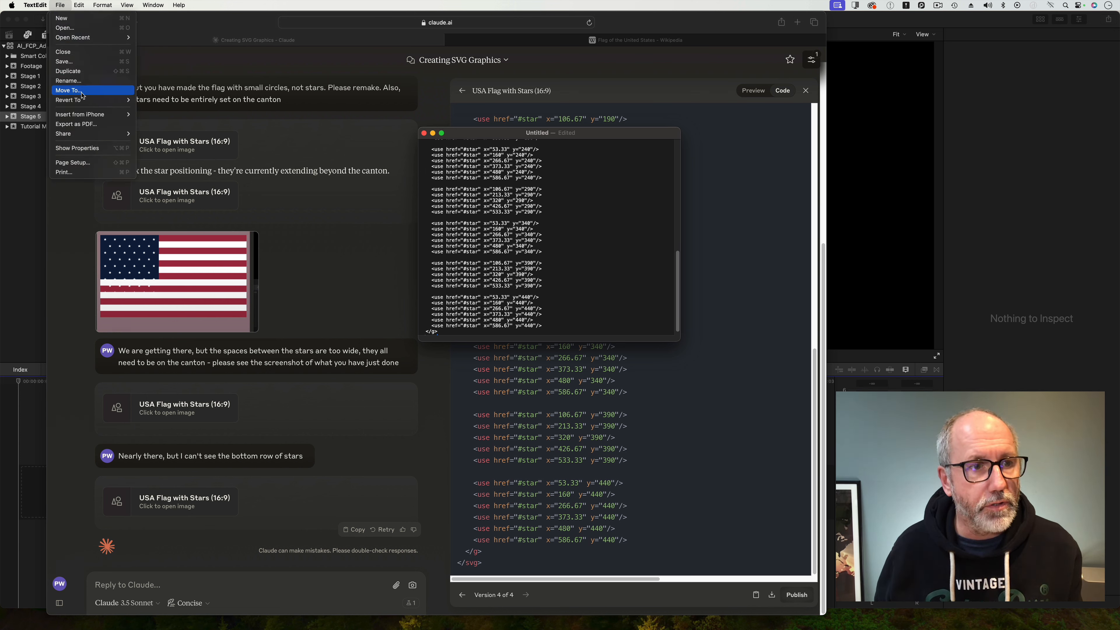
{"action": "left_click", "coordinate": [79, 64]}
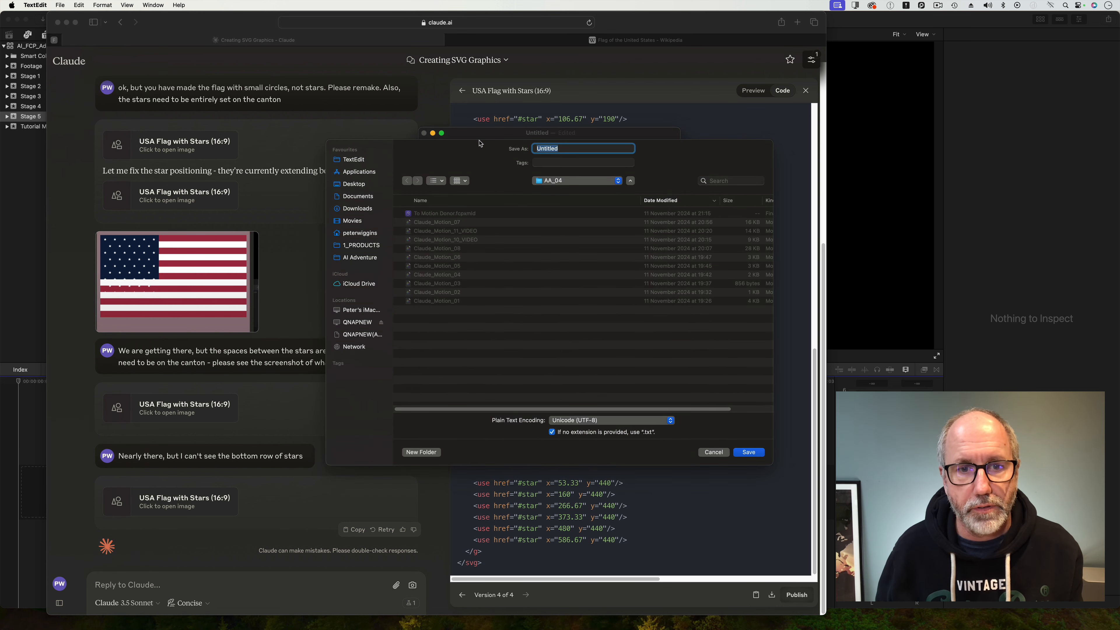
{"action": "left_click", "coordinate": [555, 181]}
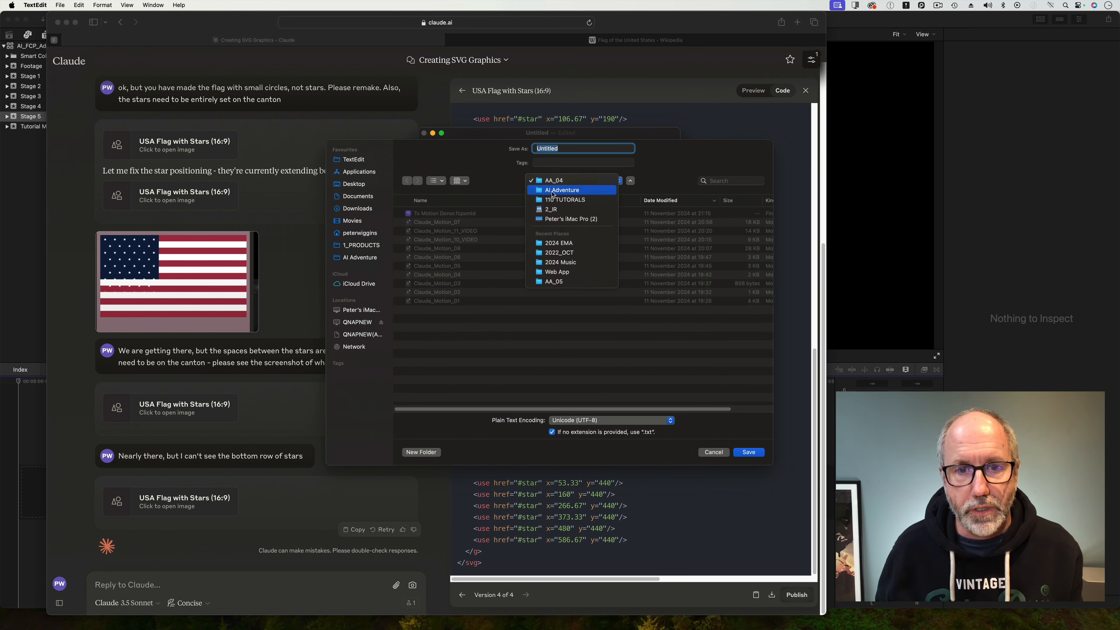
{"action": "left_click", "coordinate": [553, 190]}
{"action": "double_click", "coordinate": [449, 234]}
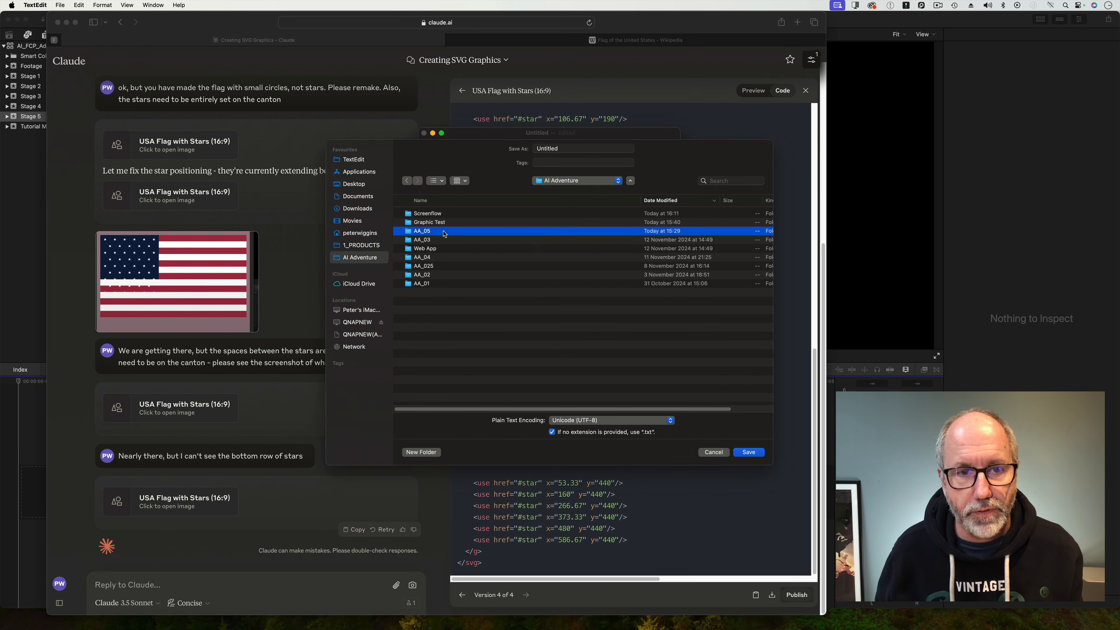
{"action": "type", "text": "USA"}
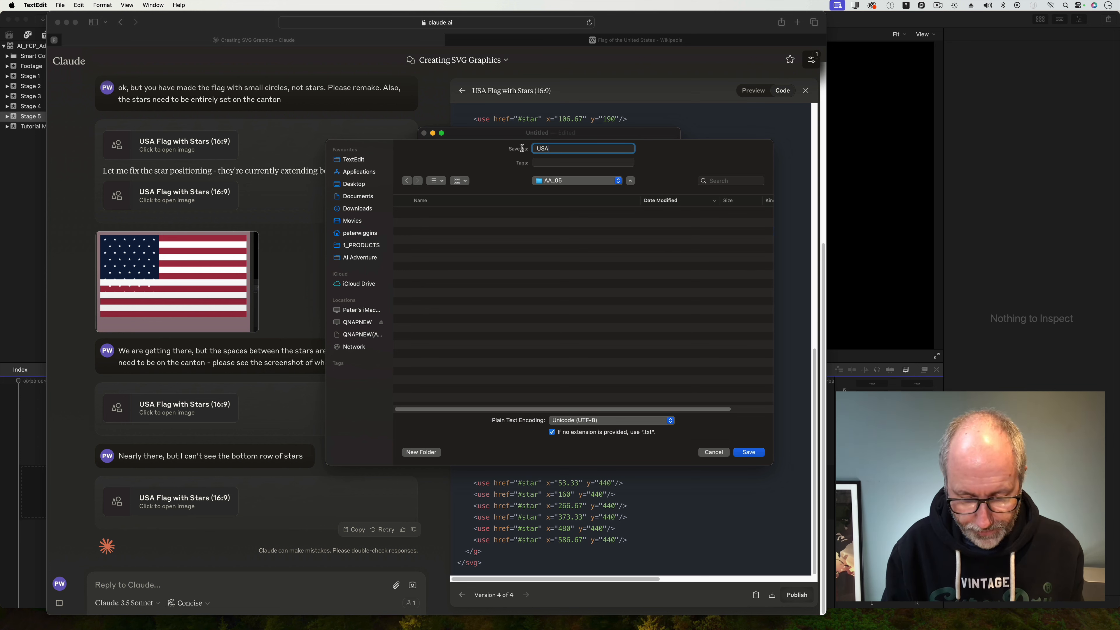
{"action": "type", "text": "_FLAG"}
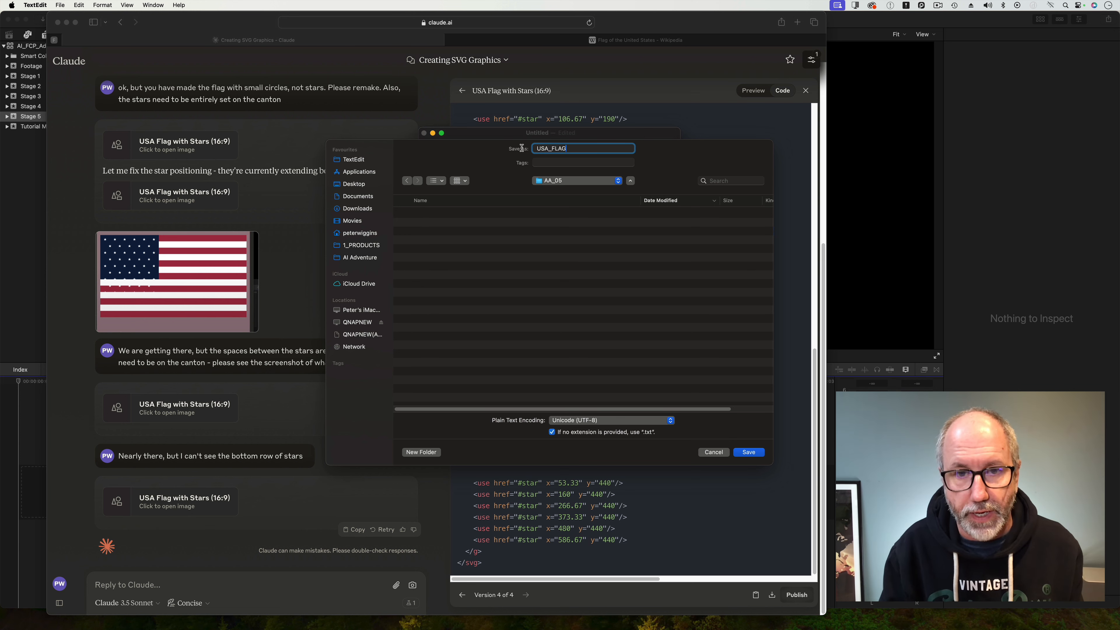
{"action": "left_click", "coordinate": [749, 452]}
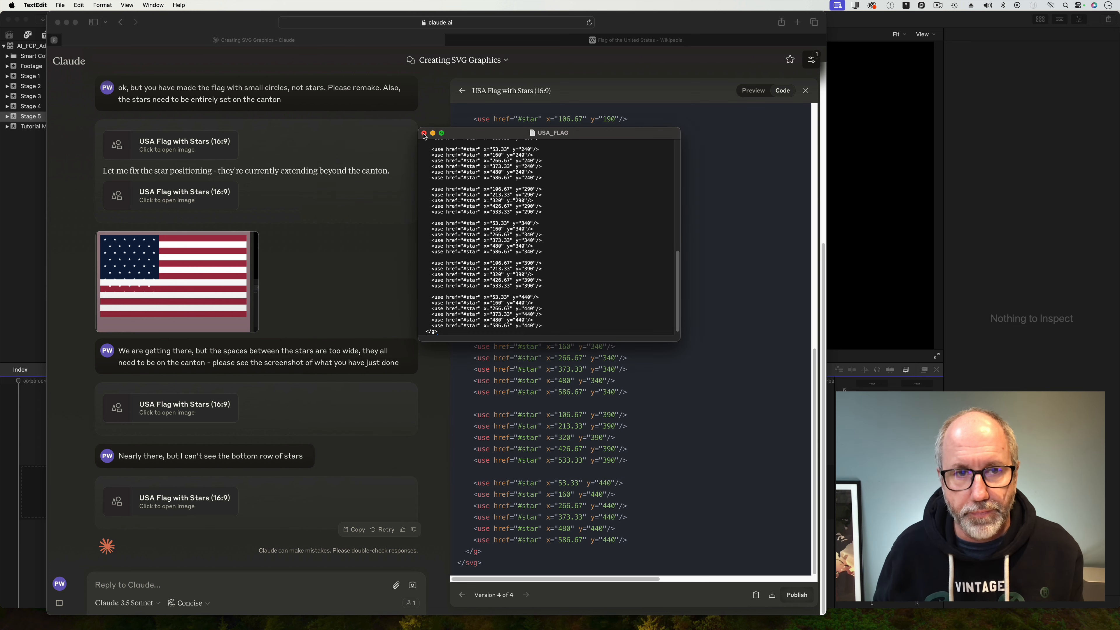
{"action": "left_click", "coordinate": [424, 133]}
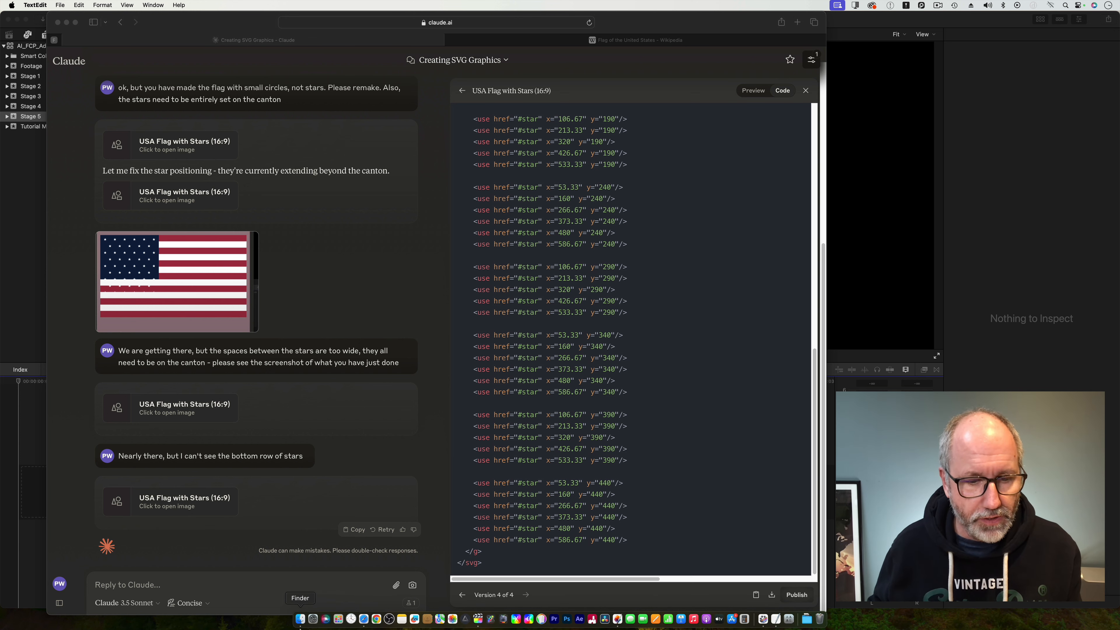
Rename the USA_FLAG text file in the AA_05 folder to USA_FLAG.svg, choosing to use the .svg extension.
{"action": "left_click", "coordinate": [300, 619]}
{"action": "left_click", "coordinate": [471, 254]}
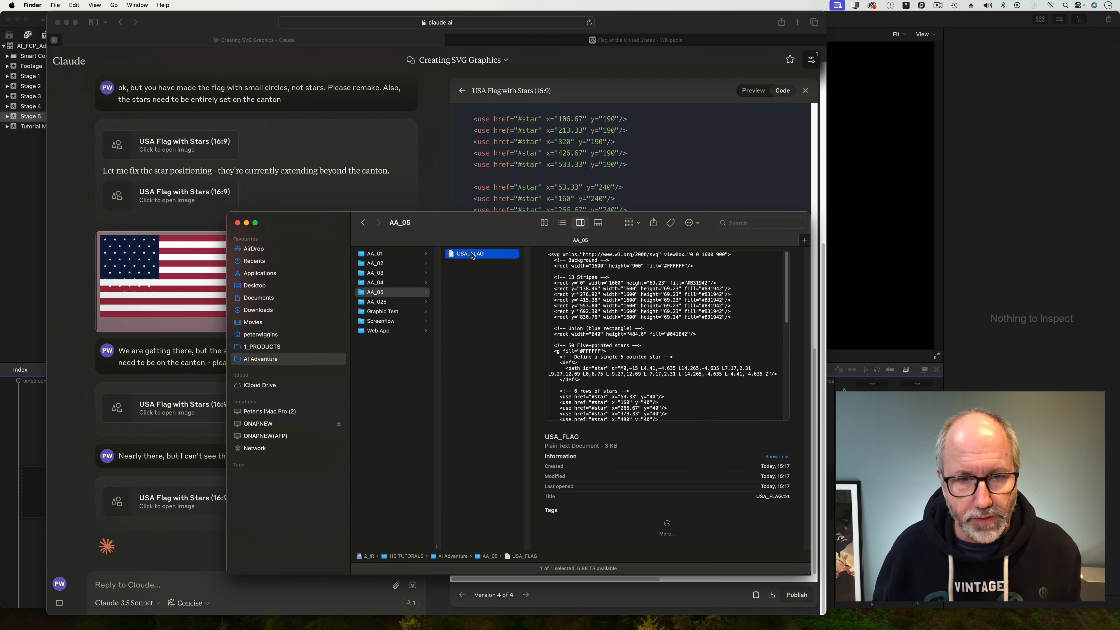
{"action": "right_click", "coordinate": [473, 256]}
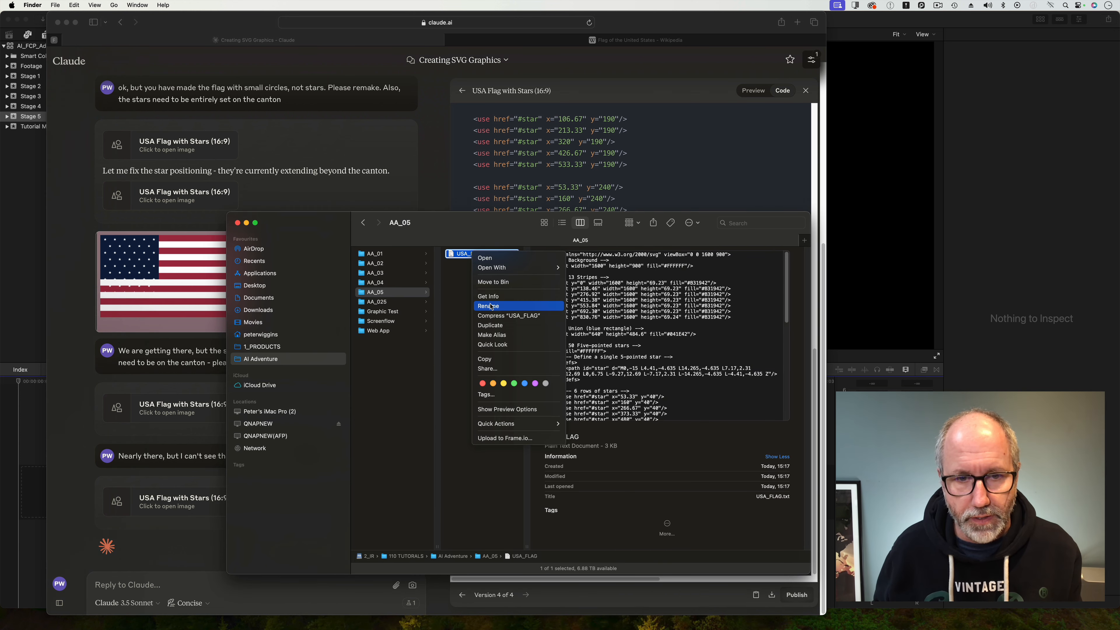
{"action": "left_click", "coordinate": [491, 305]}
{"action": "left_click", "coordinate": [482, 255]}
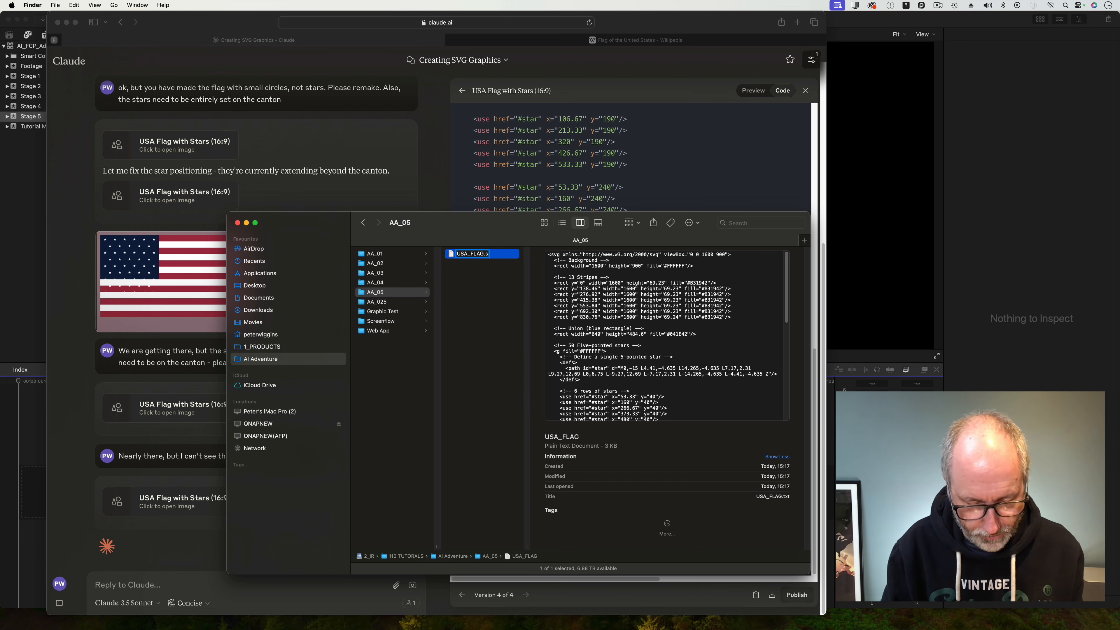
{"action": "key", "text": "Return"}
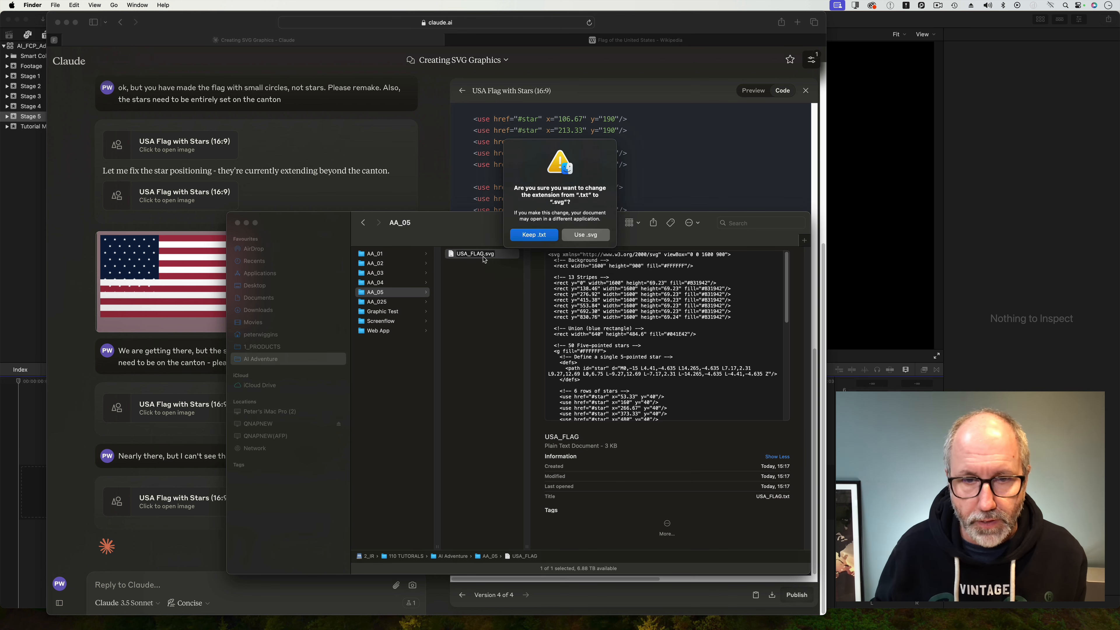
{"action": "left_click", "coordinate": [603, 236]}
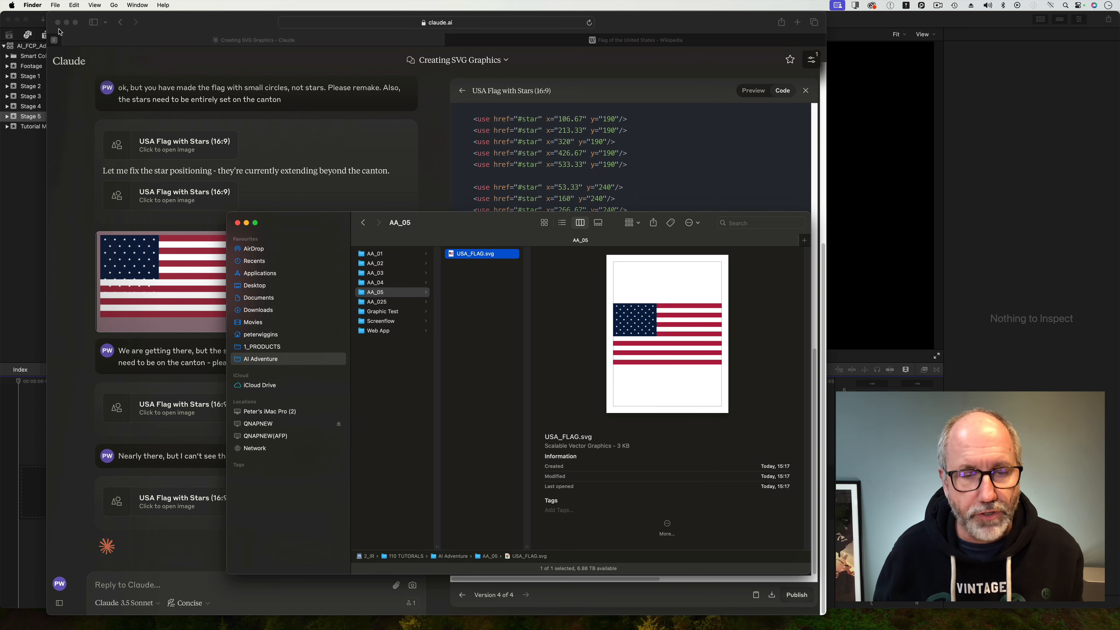
{"action": "left_click", "coordinate": [52, 5]}
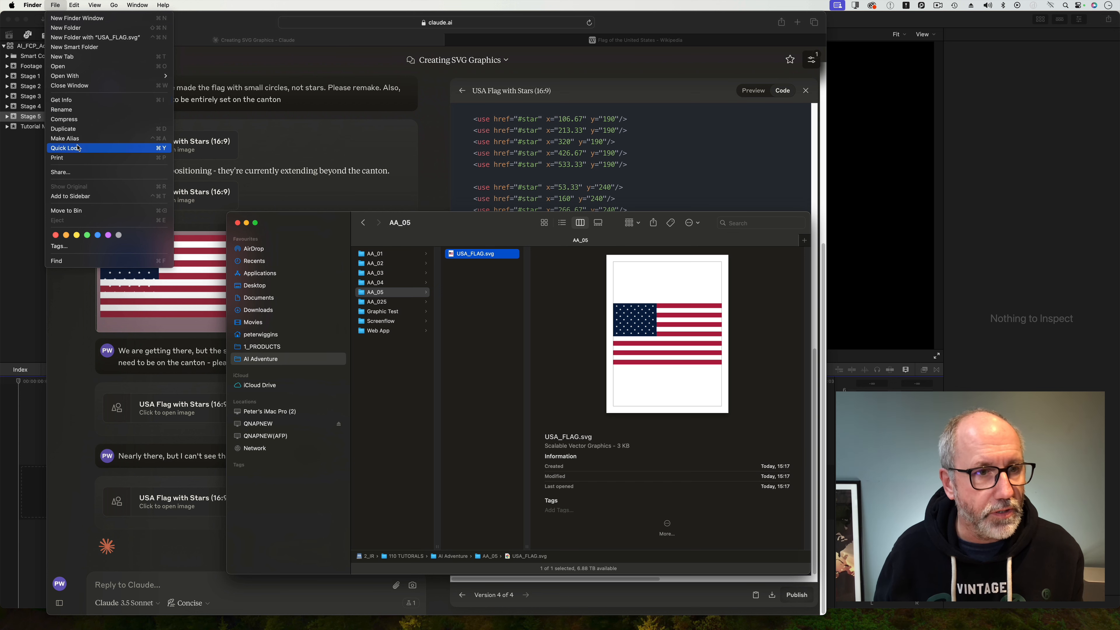
{"action": "left_click", "coordinate": [476, 334]}
{"action": "left_click_drag", "start_coordinate": [506, 235], "coordinate": [506, 217]}
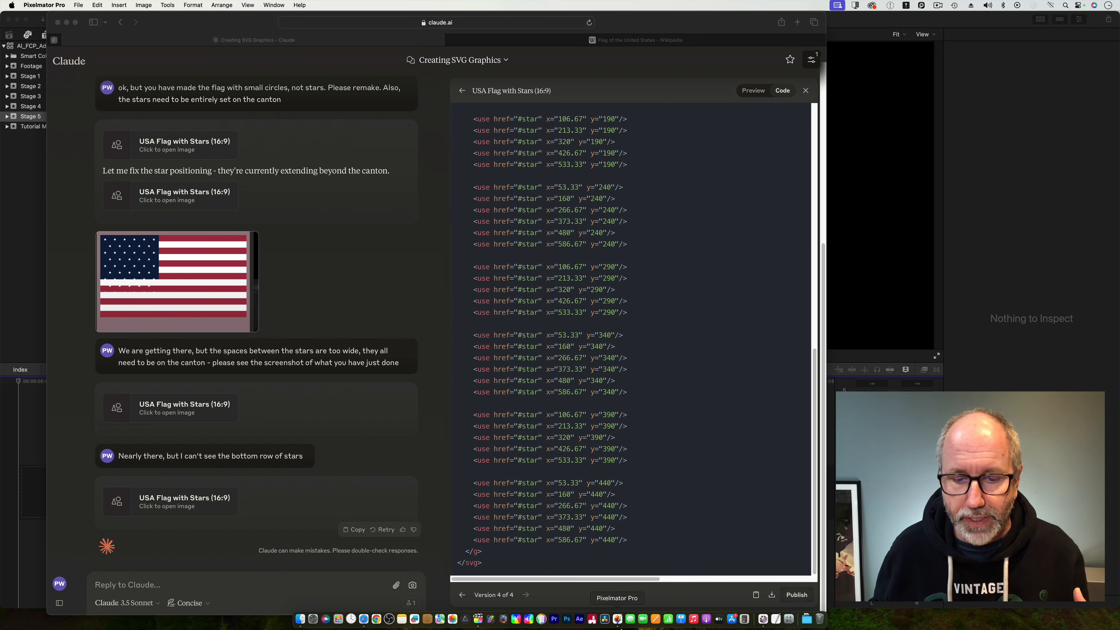
Launch Pixelmator Pro and open USA_FLAG.svg from the AA_05 folder in AI Adventure.
{"action": "left_click", "coordinate": [617, 620]}
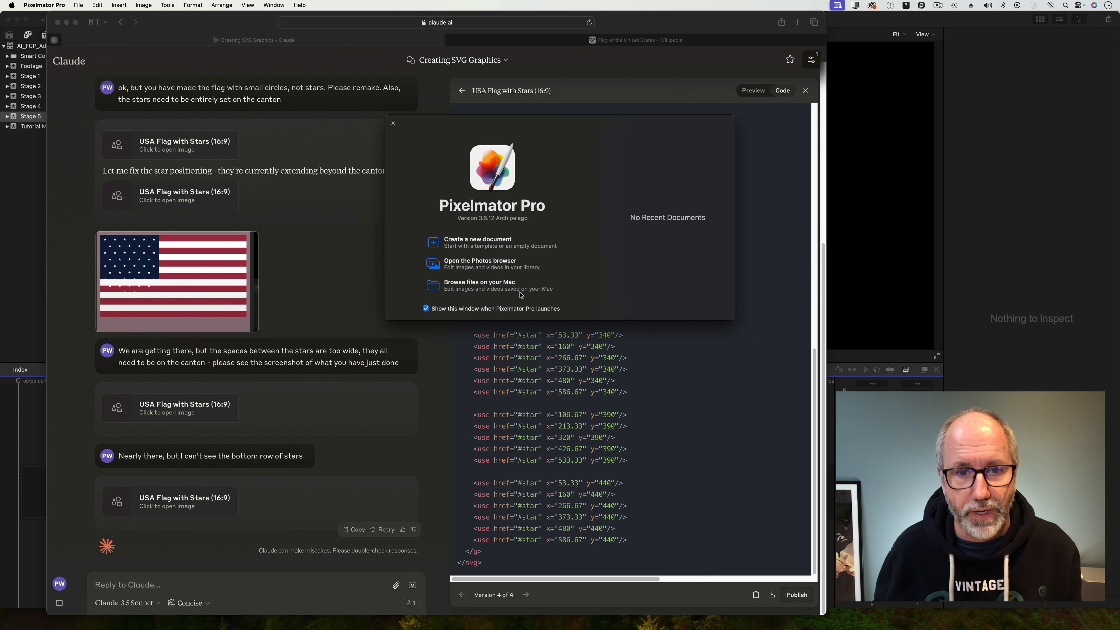
{"action": "left_click", "coordinate": [471, 289]}
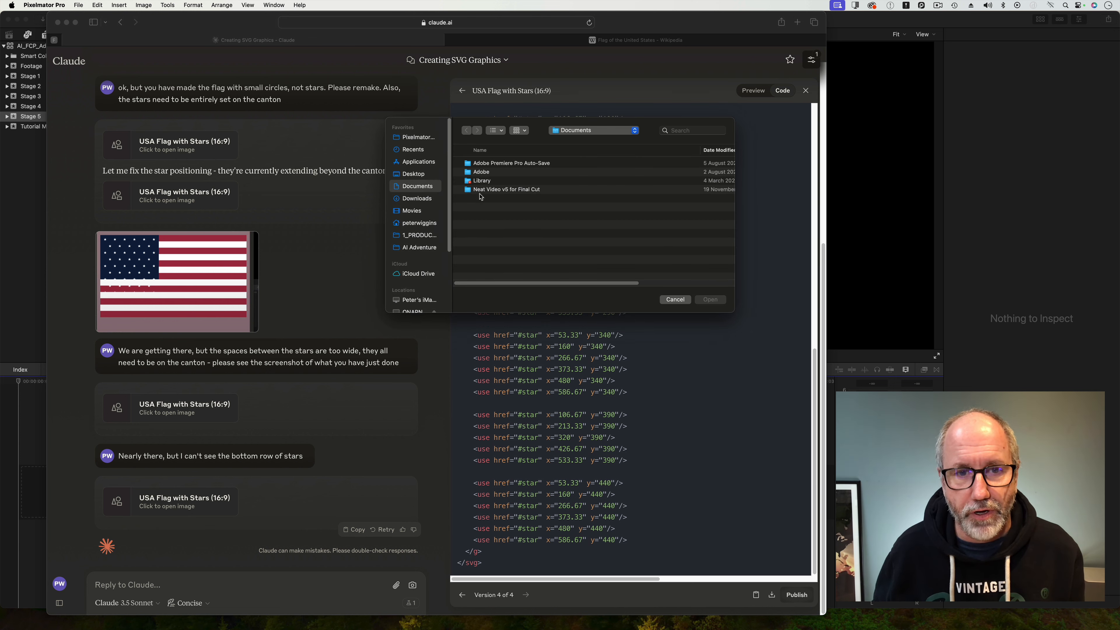
{"action": "left_click", "coordinate": [421, 247]}
{"action": "left_click", "coordinate": [497, 165]}
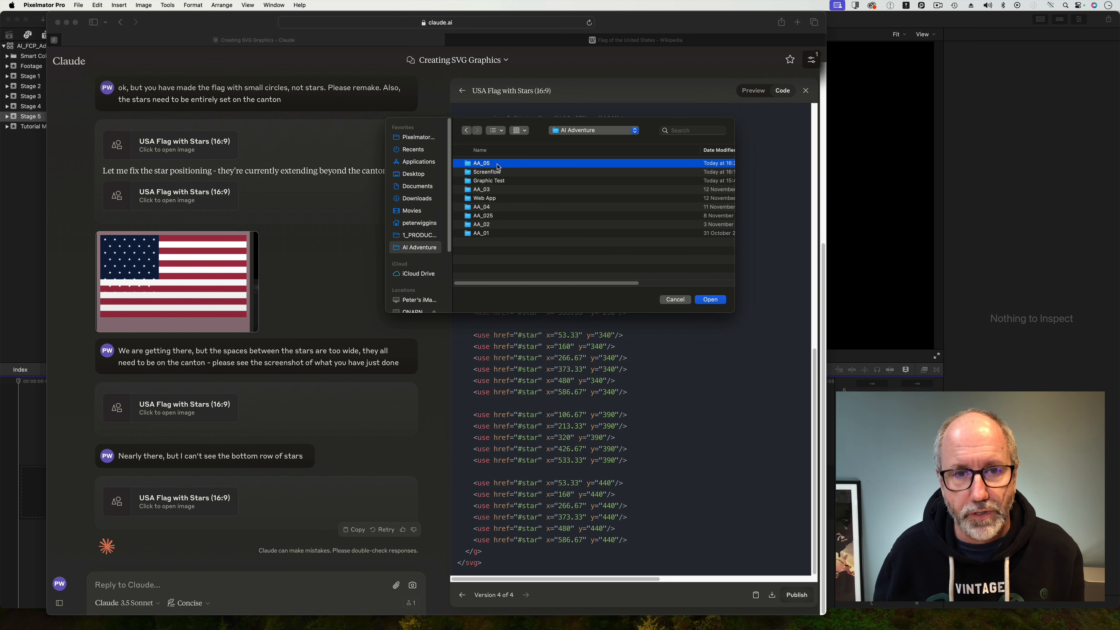
{"action": "double_click", "coordinate": [497, 164]}
{"action": "left_click", "coordinate": [485, 163]}
{"action": "left_click", "coordinate": [711, 300]}
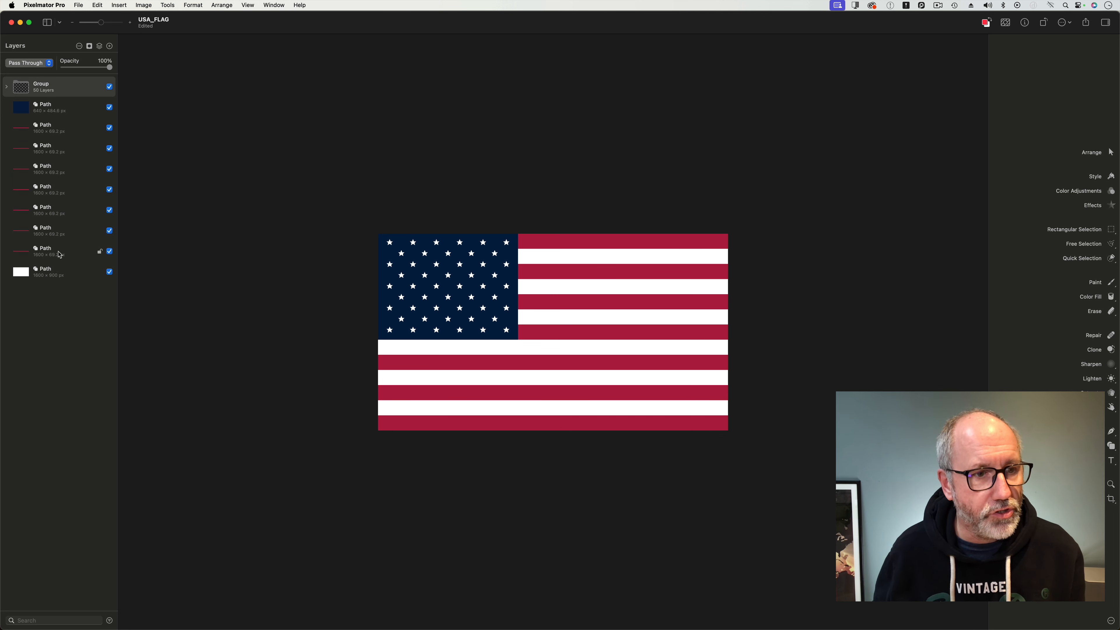
Export the flag as a Motion Project named USA_FLAG to AA_05 with a 30 fps frame rate.
{"action": "left_click", "coordinate": [8, 90]}
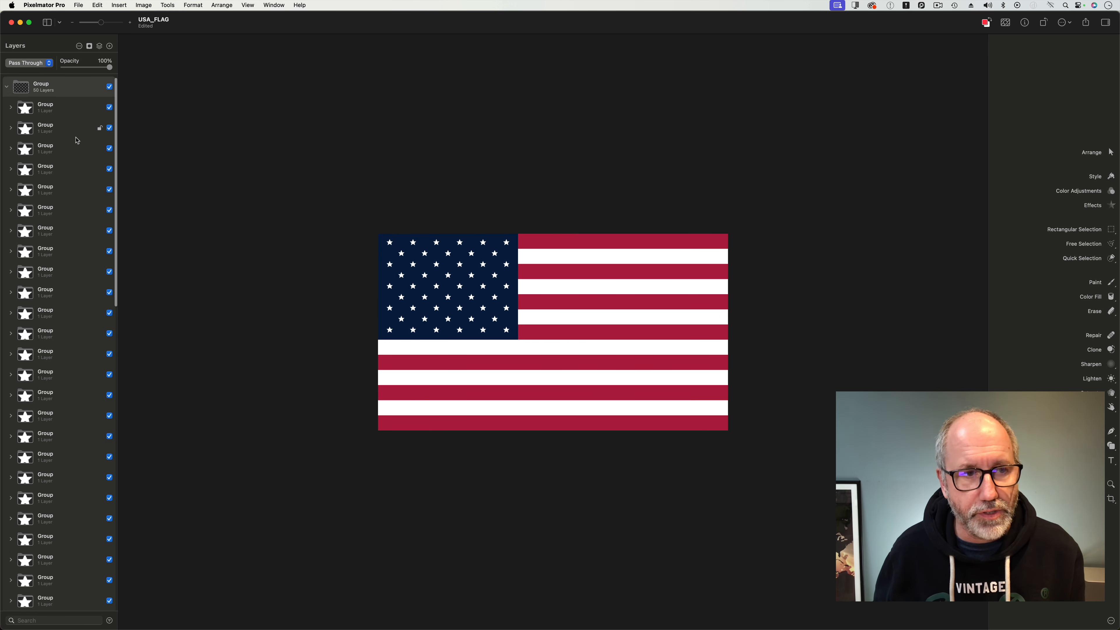
{"action": "left_click", "coordinate": [8, 90]}
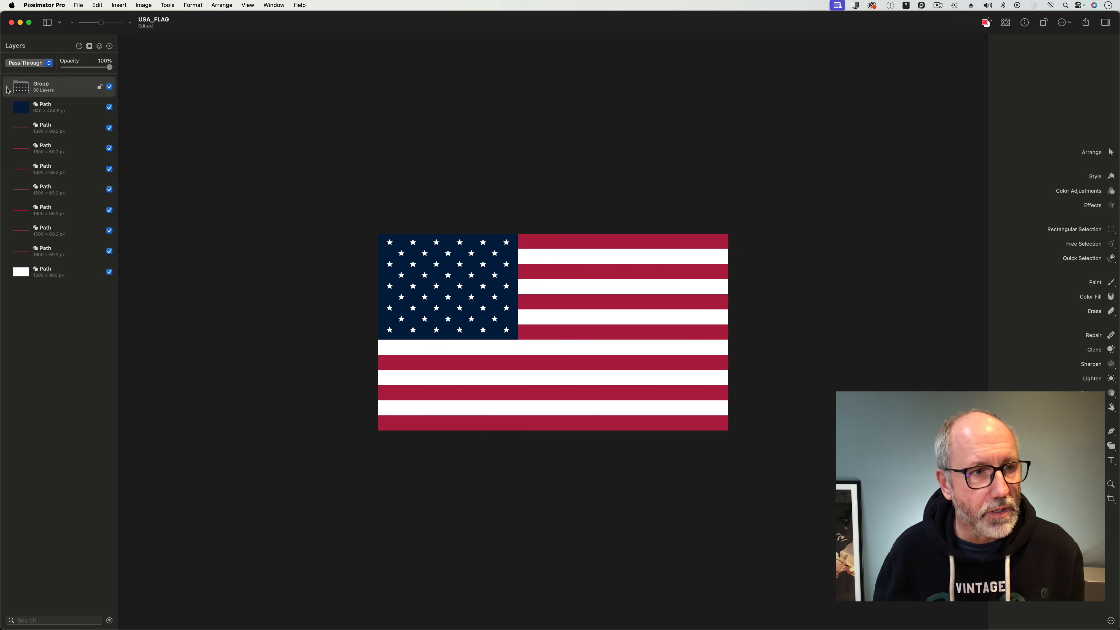
{"action": "left_click", "coordinate": [78, 4]}
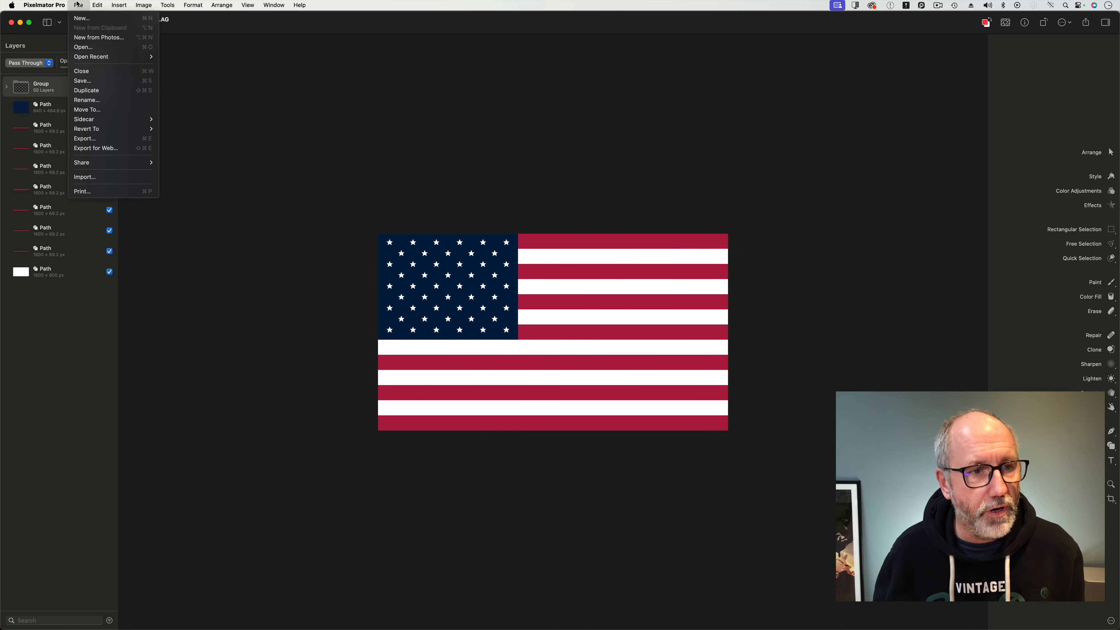
{"action": "left_click", "coordinate": [97, 139]}
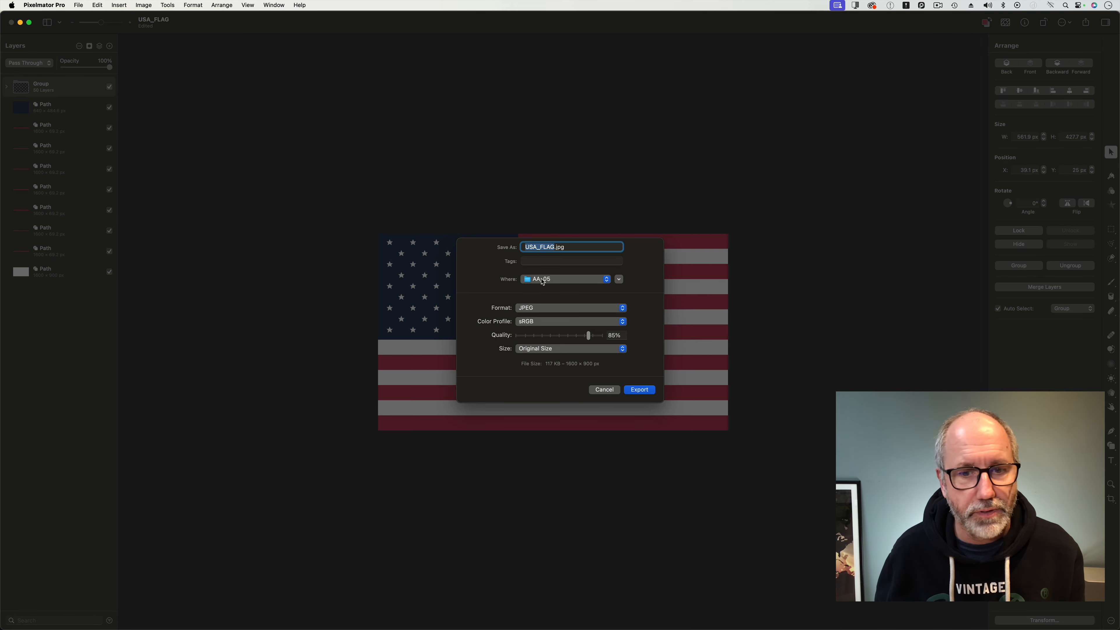
{"action": "left_click", "coordinate": [573, 311]}
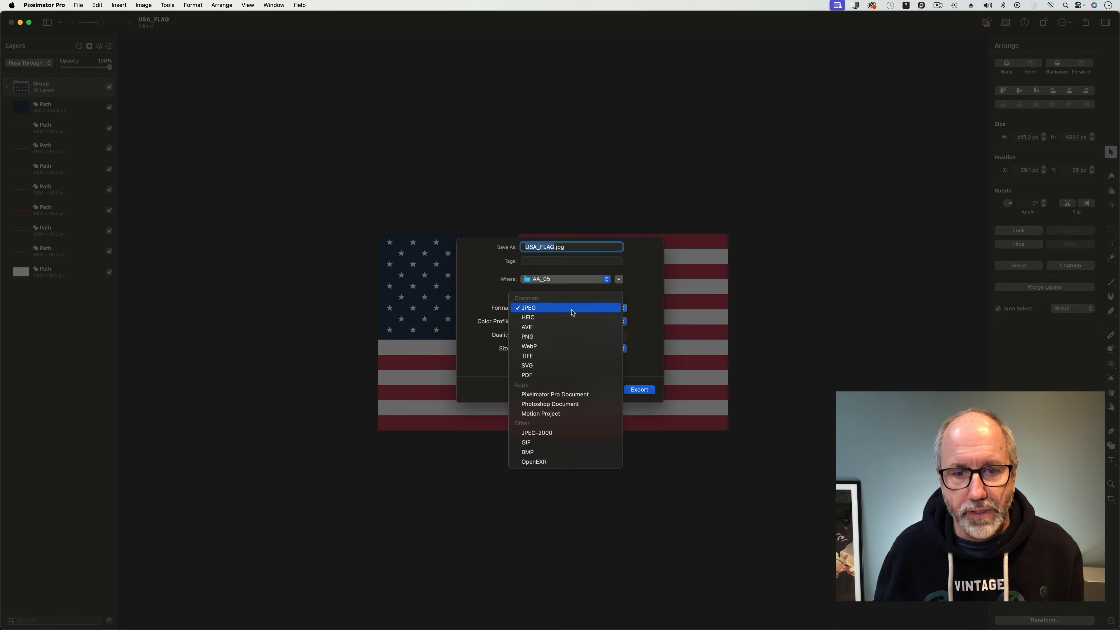
{"action": "left_click", "coordinate": [571, 415]}
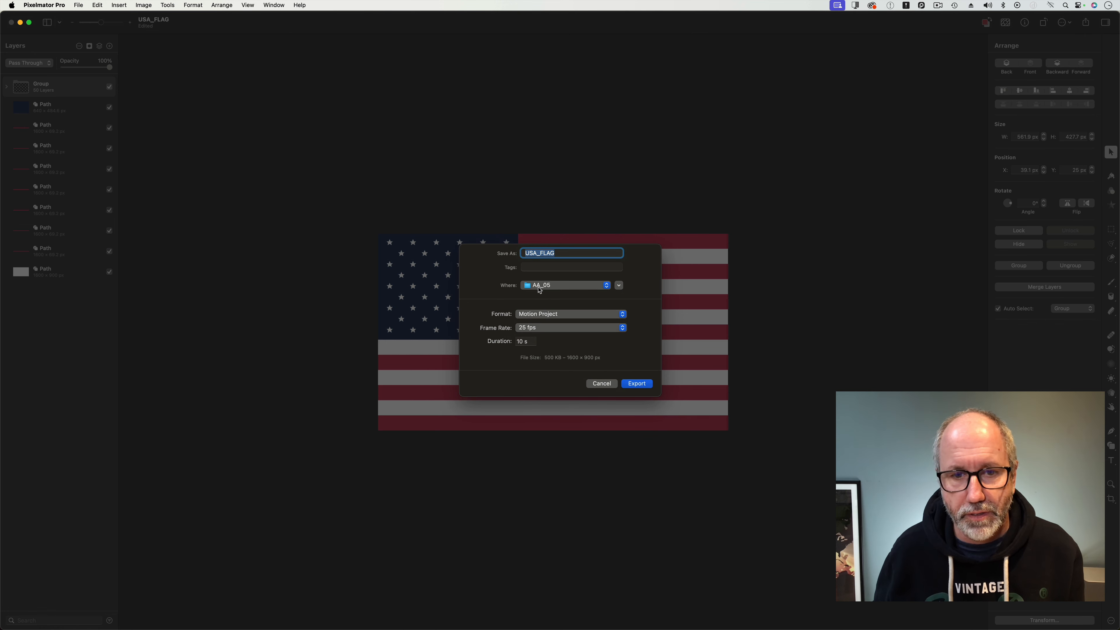
{"action": "left_click", "coordinate": [534, 328]}
{"action": "left_click", "coordinate": [534, 348]}
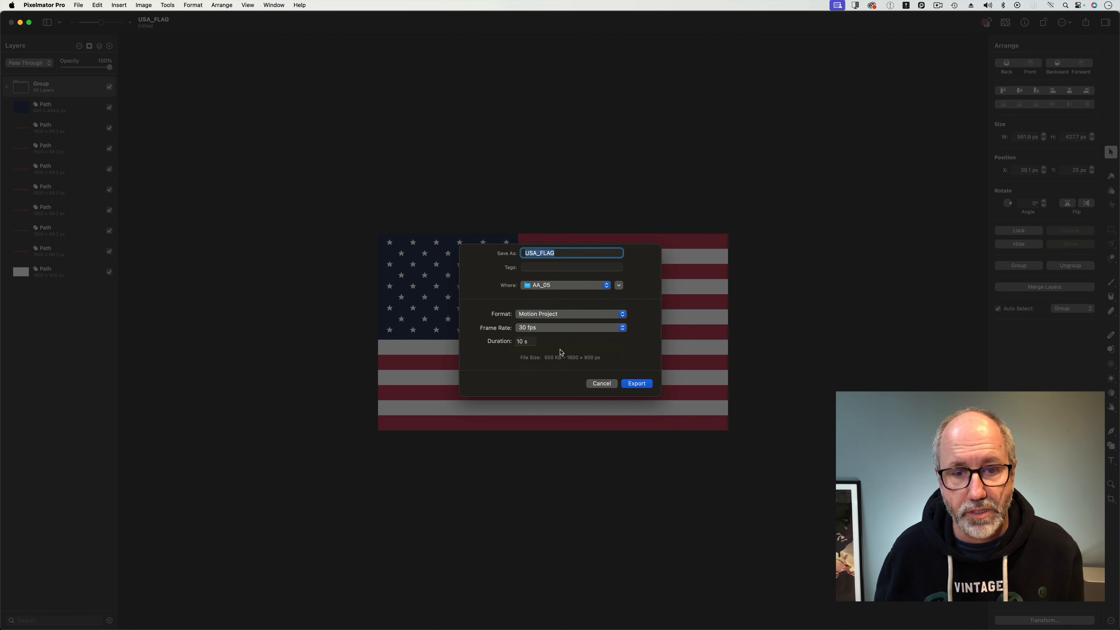
{"action": "left_click", "coordinate": [637, 383]}
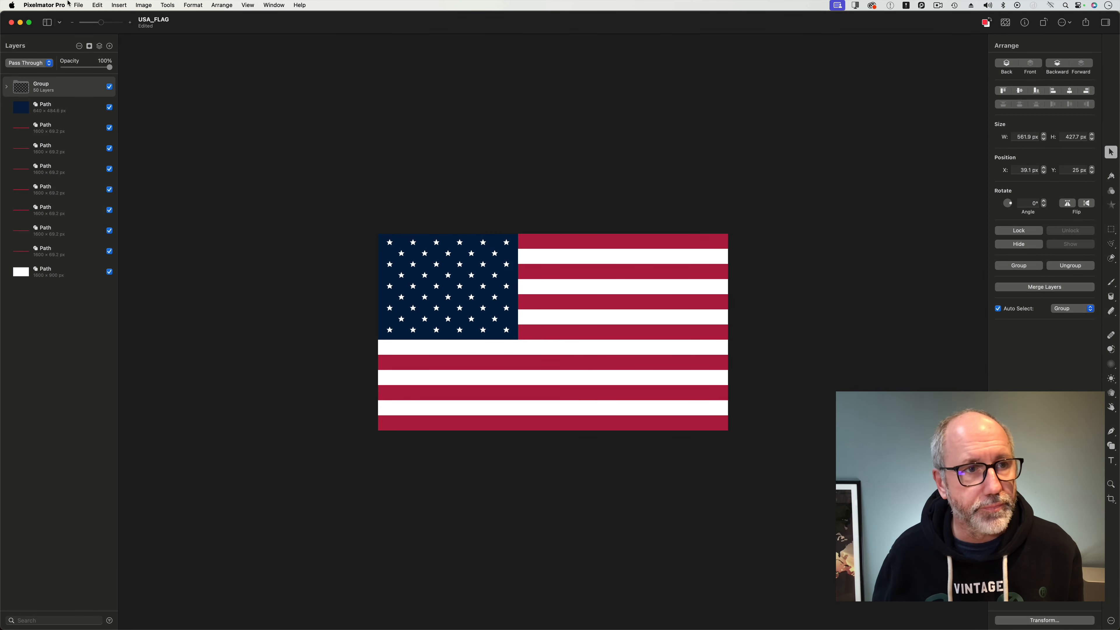
Quit Pixelmator Pro.
{"action": "left_click", "coordinate": [77, 4]}
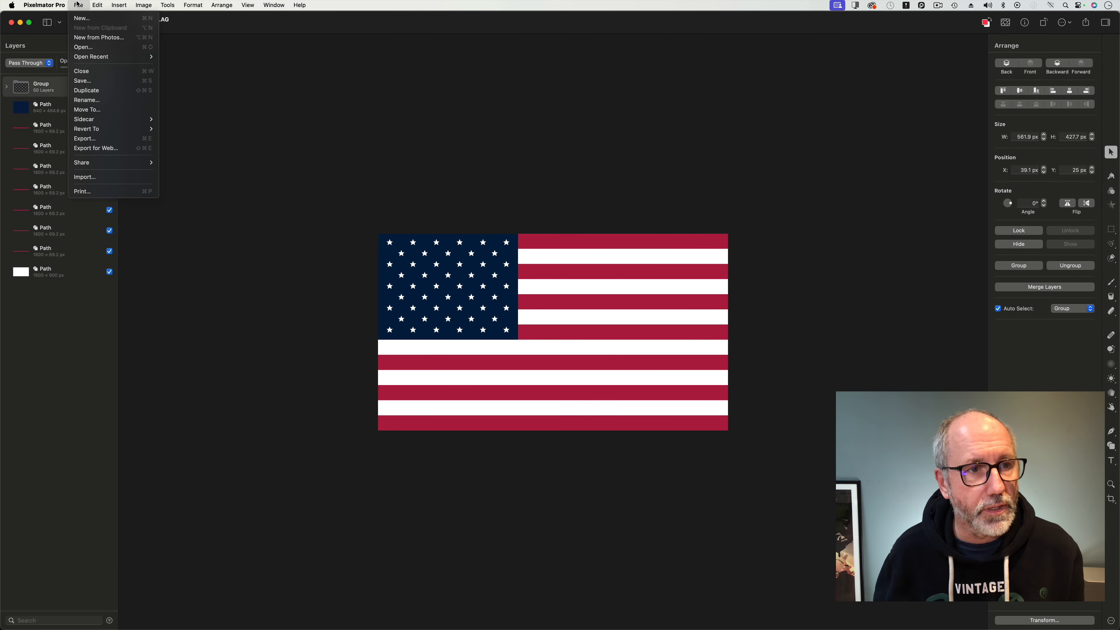
{"action": "left_click", "coordinate": [32, 42]}
{"action": "left_click", "coordinate": [45, 5]}
{"action": "left_click", "coordinate": [47, 99]}
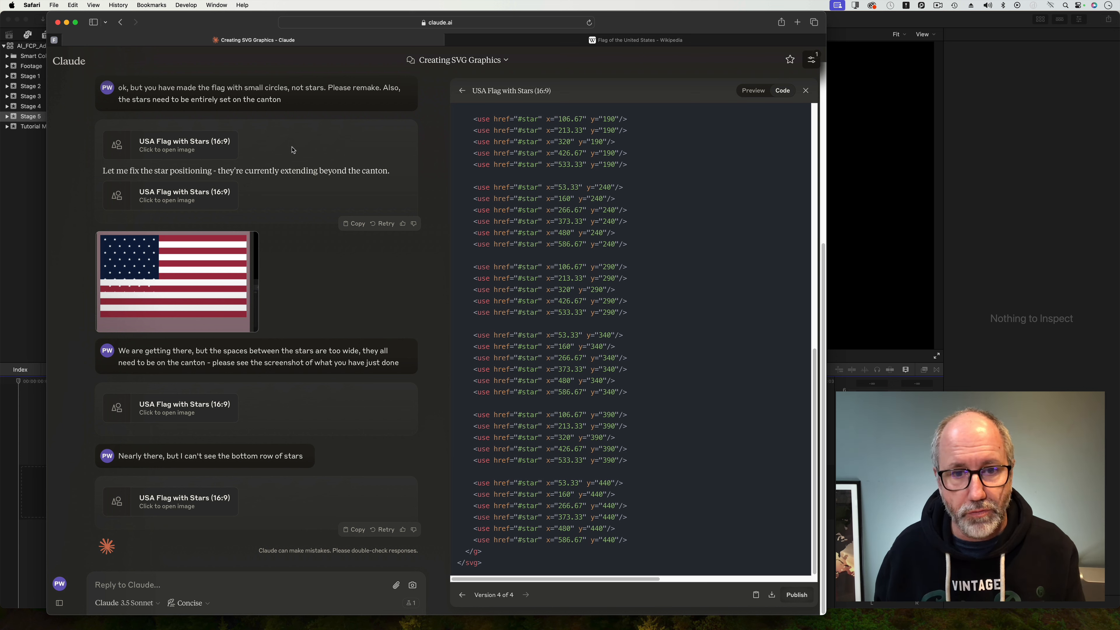
Open the exported USA_FLAG.motn project from the USA_FLAG folder in Motion, dismissing the plug-in update alert.
{"action": "mouse_move", "coordinate": [389, 626]}
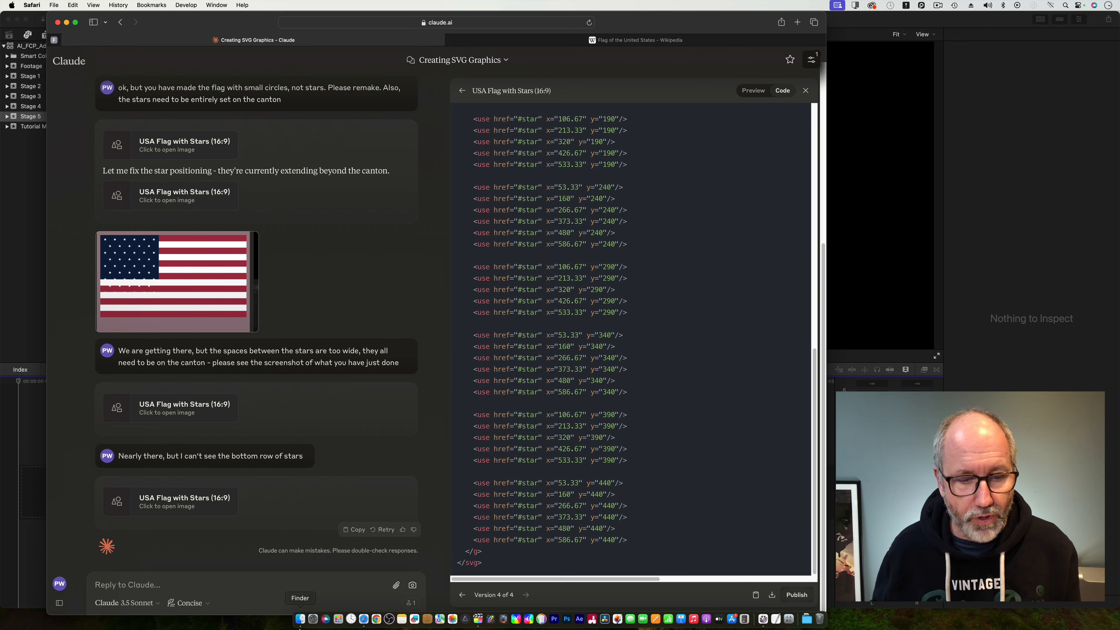
{"action": "left_click", "coordinate": [301, 619]}
{"action": "left_click", "coordinate": [483, 240]}
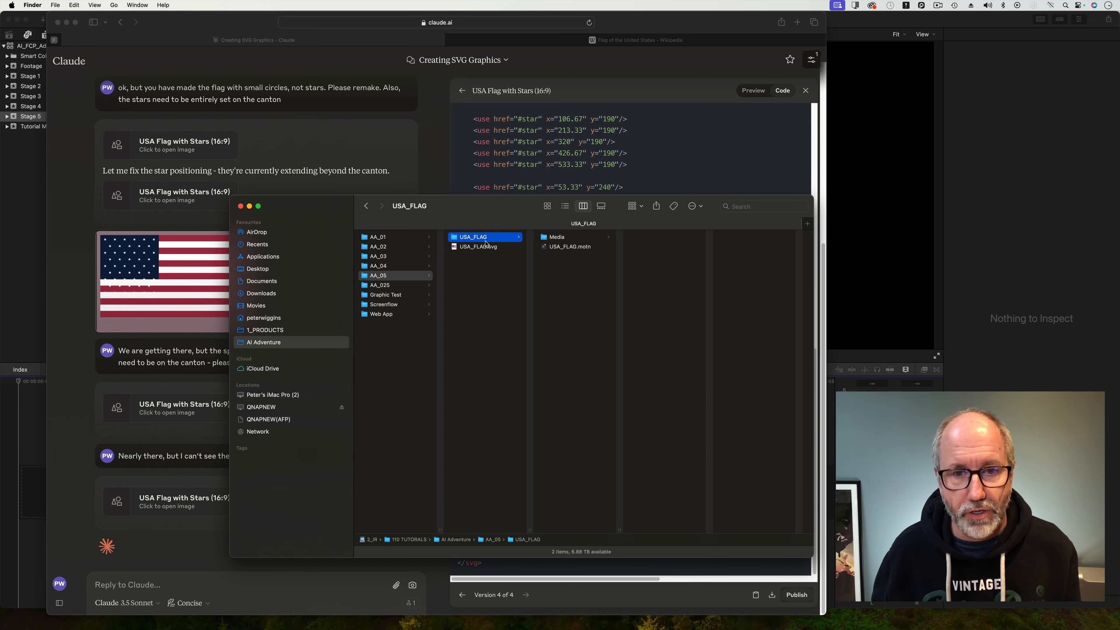
{"action": "left_click", "coordinate": [571, 238]}
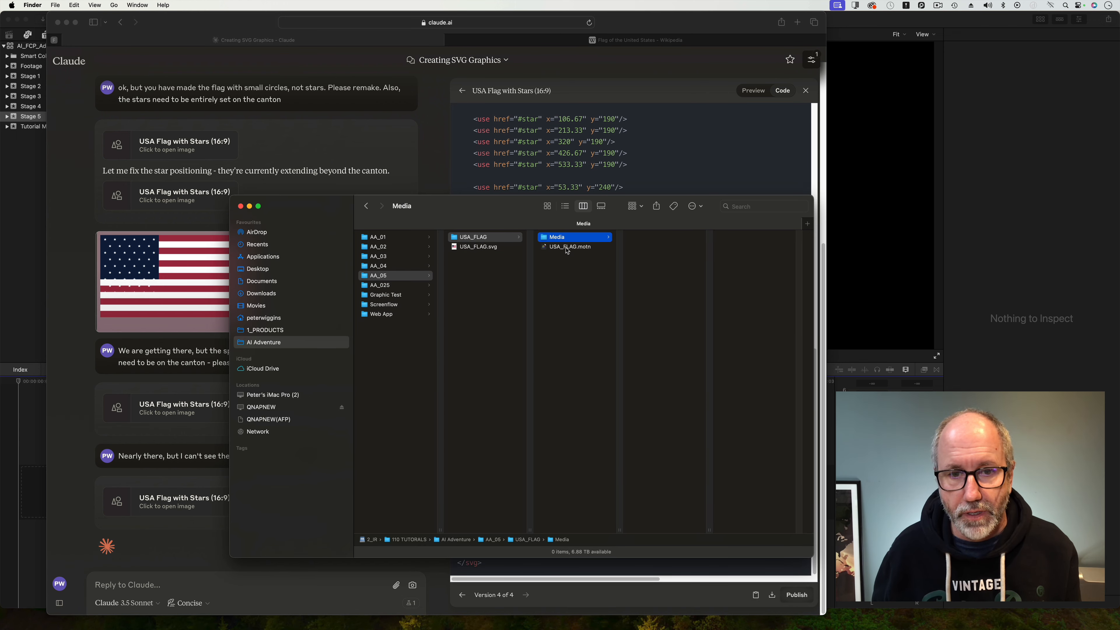
{"action": "left_click", "coordinate": [567, 250]}
{"action": "right_click", "coordinate": [561, 251]}
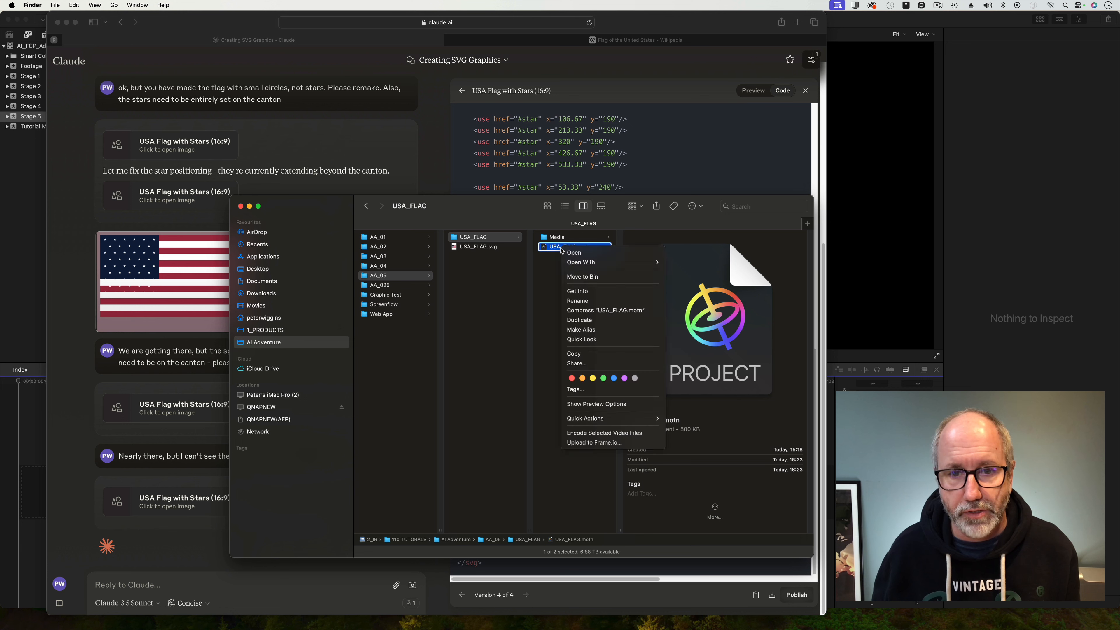
{"action": "mouse_move", "coordinate": [639, 262]}
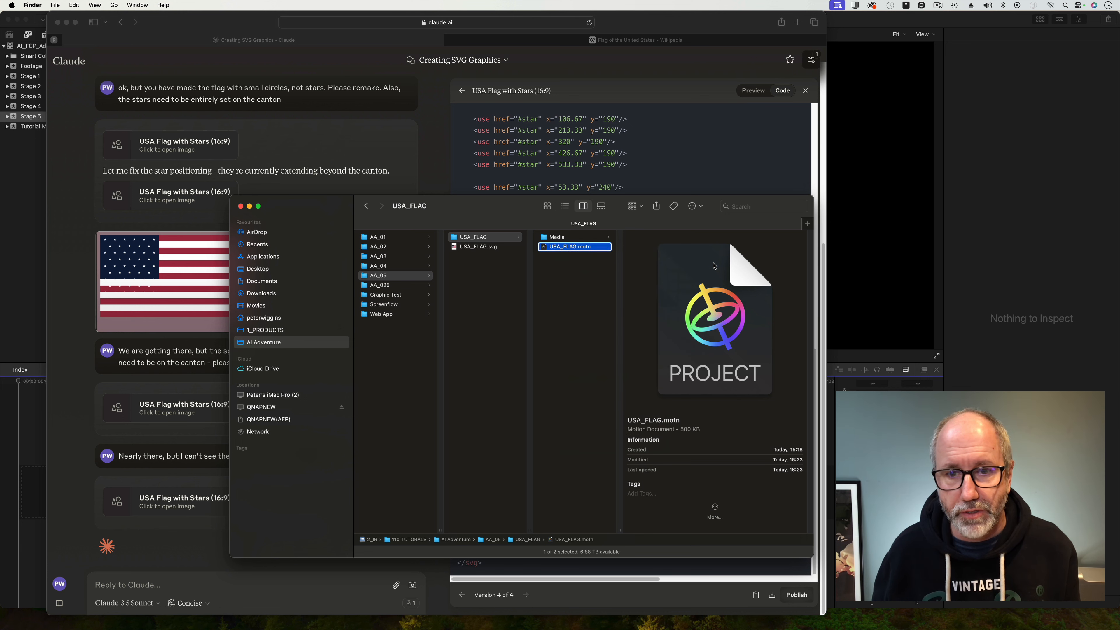
{"action": "left_click", "coordinate": [714, 264]}
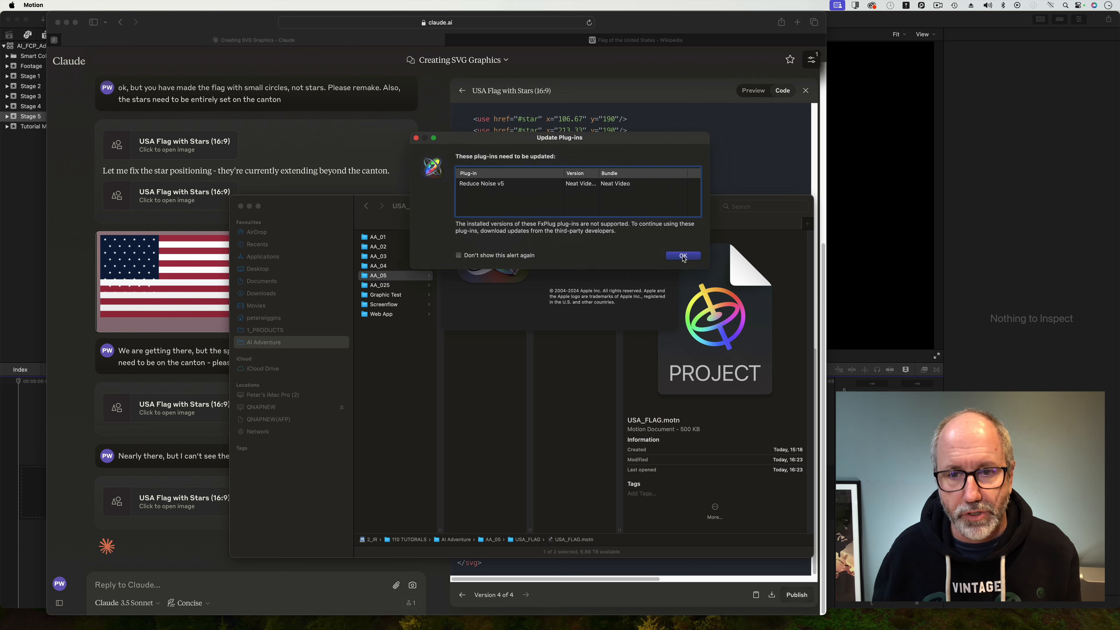
{"action": "left_click", "coordinate": [683, 256]}
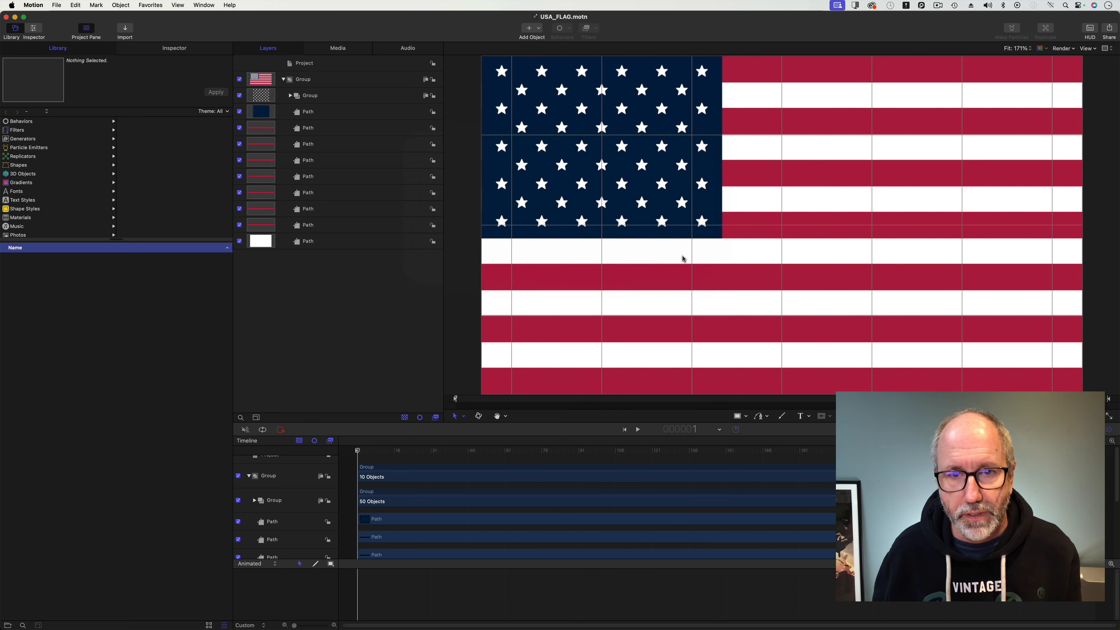
Apply the Wave distortion filter to the flag's top group and enable its Vertical option.
{"action": "left_click_drag", "start_coordinate": [380, 455], "coordinate": [314, 455]}
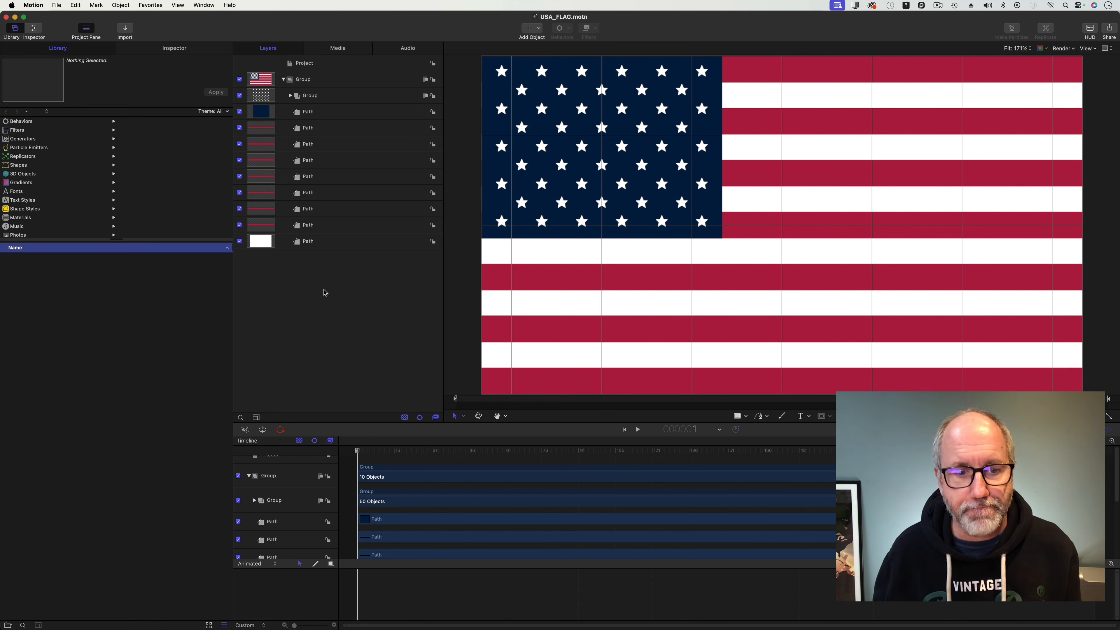
{"action": "left_click", "coordinate": [320, 80]}
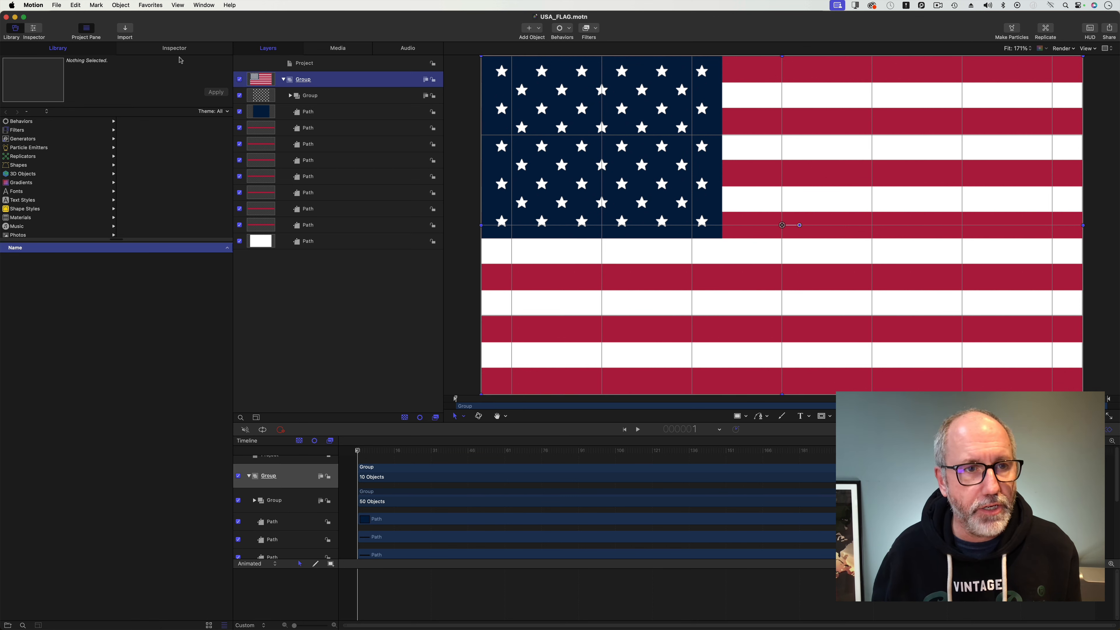
{"action": "left_click", "coordinate": [180, 49]}
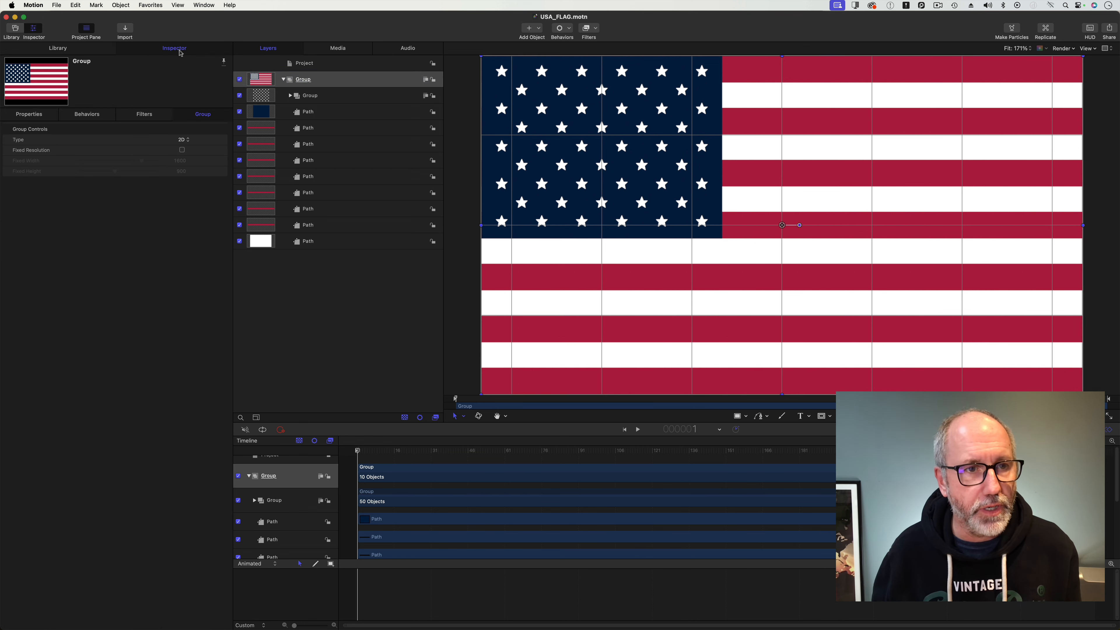
{"action": "left_click", "coordinate": [58, 49]}
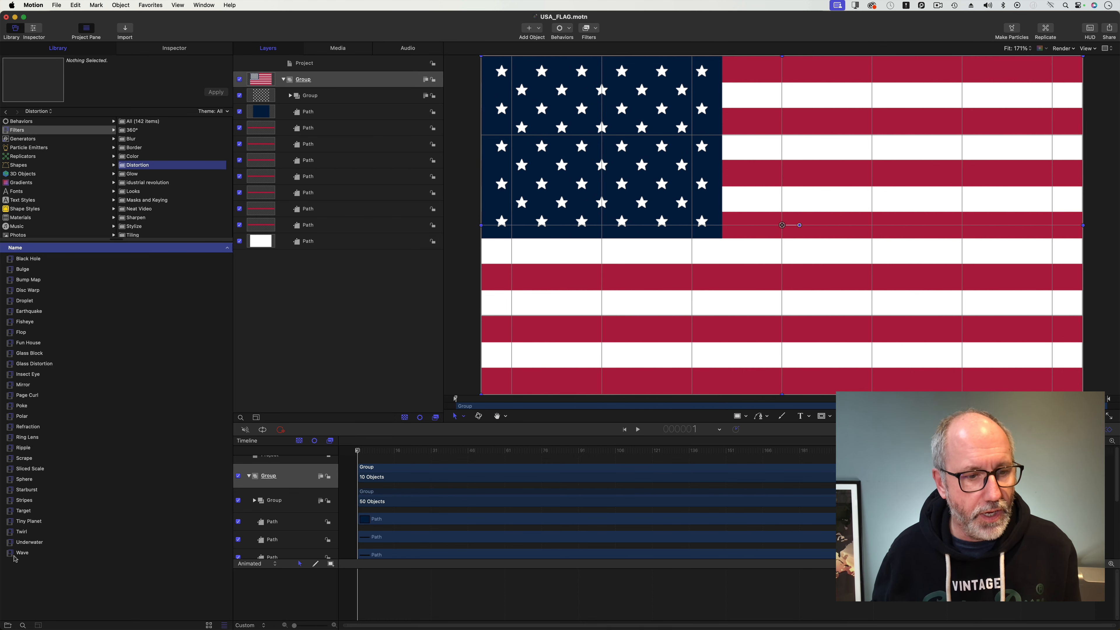
{"action": "left_click_drag", "start_coordinate": [15, 560], "coordinate": [299, 79]}
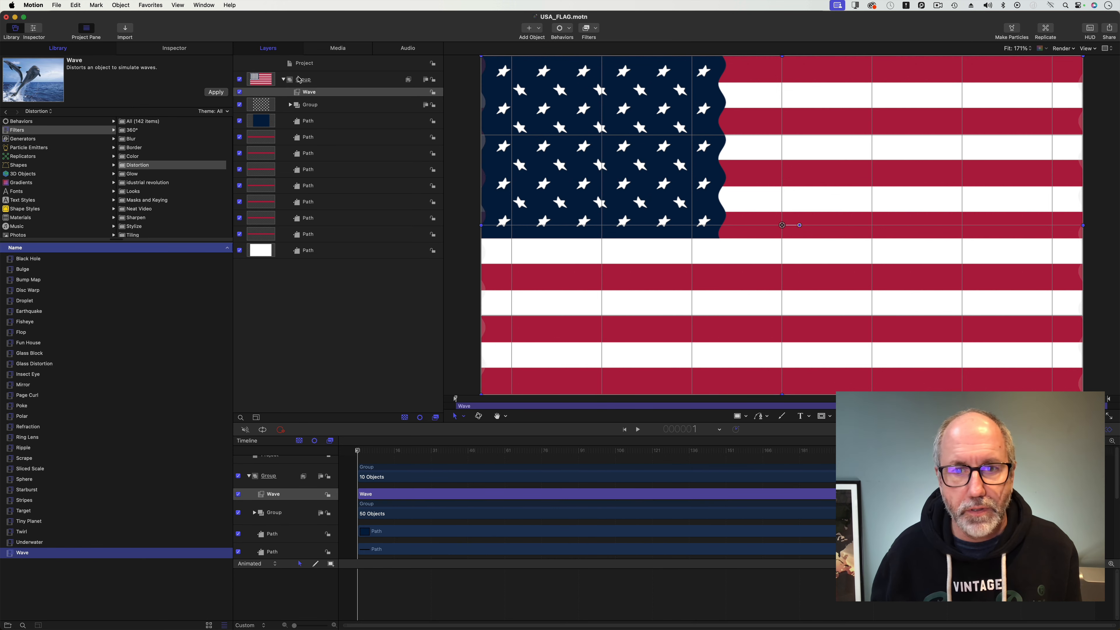
{"action": "left_click", "coordinate": [187, 53]}
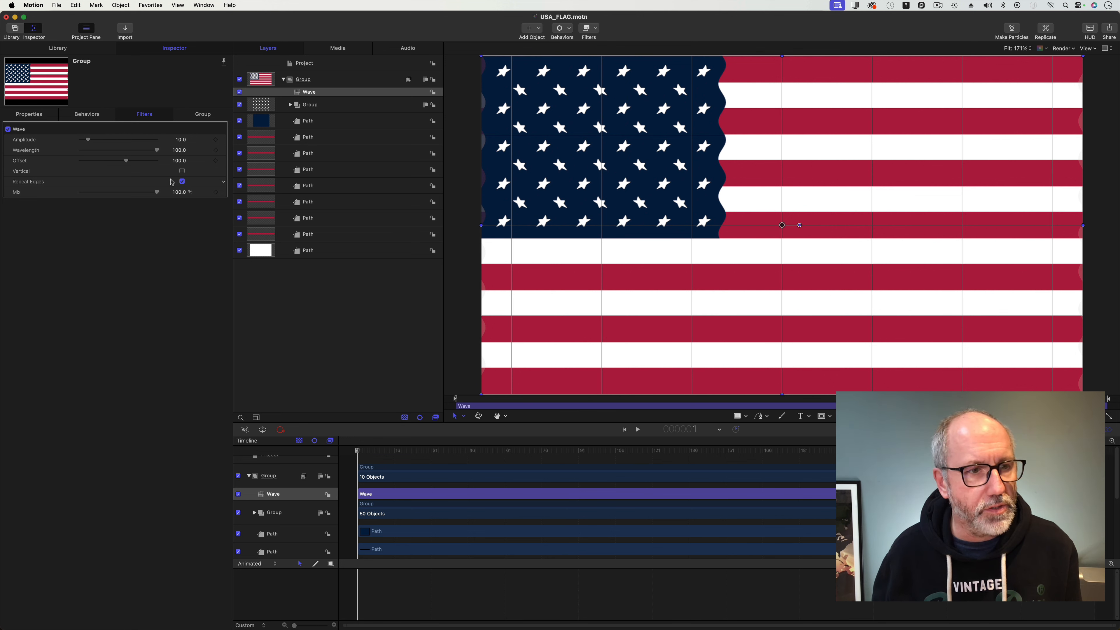
{"action": "left_click", "coordinate": [183, 172]}
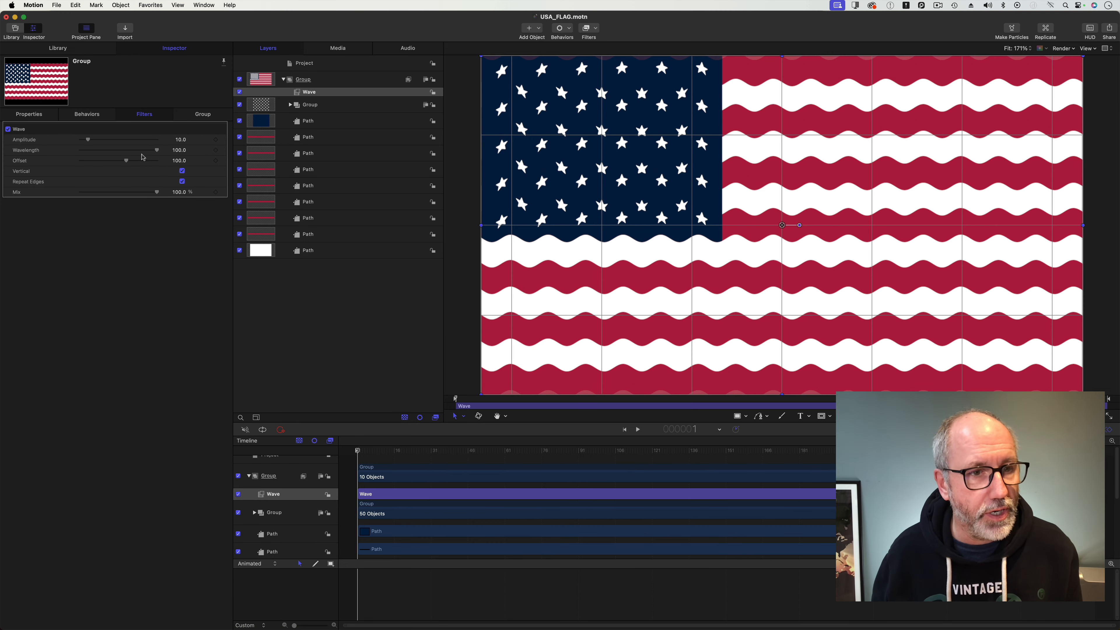
Set the Wave filter's wavelength to 500.
{"action": "mouse_move", "coordinate": [157, 150]}
{"action": "left_mouse_down"}
{"action": "mouse_move", "coordinate": [116, 151]}
{"action": "mouse_move", "coordinate": [164, 153]}
{"action": "left_mouse_up"}
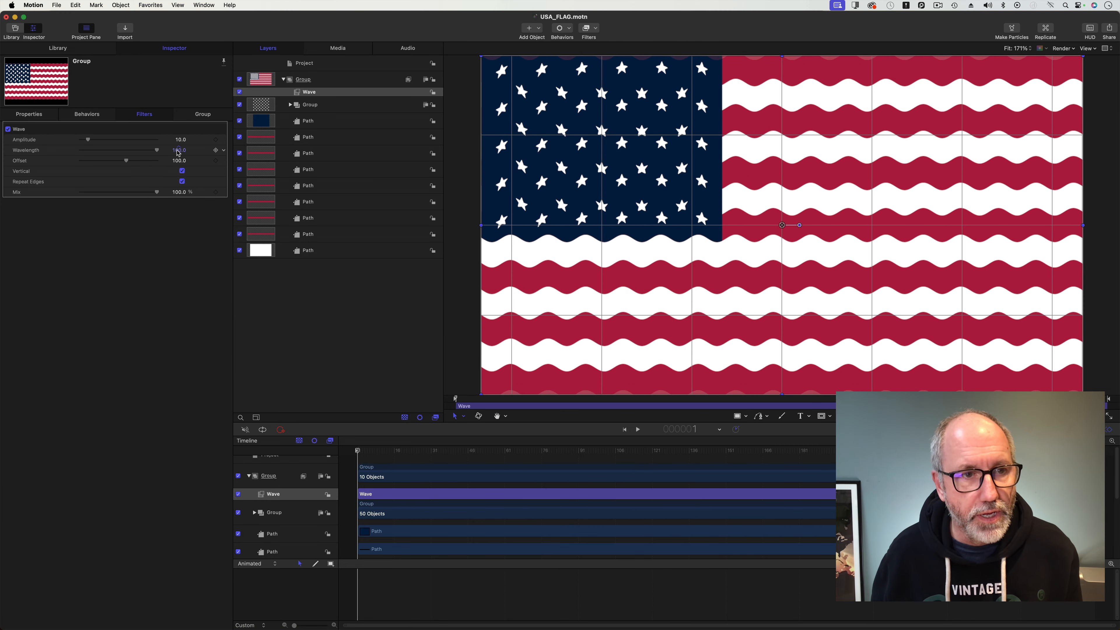
{"action": "left_click", "coordinate": [172, 153]}
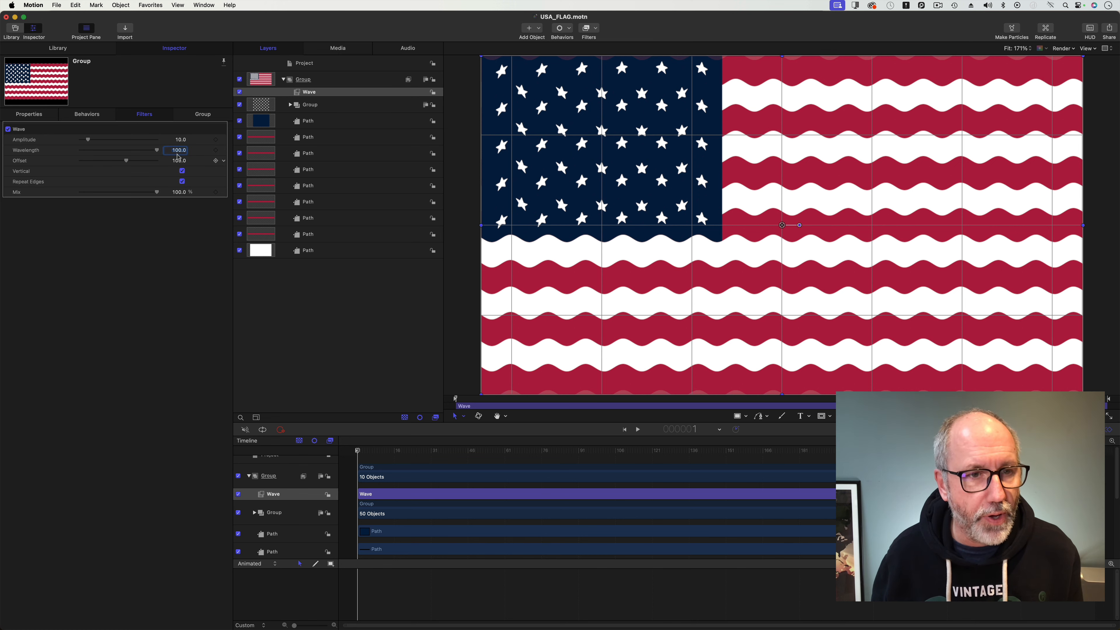
{"action": "left_click_drag", "start_coordinate": [178, 153], "coordinate": [178, 152]}
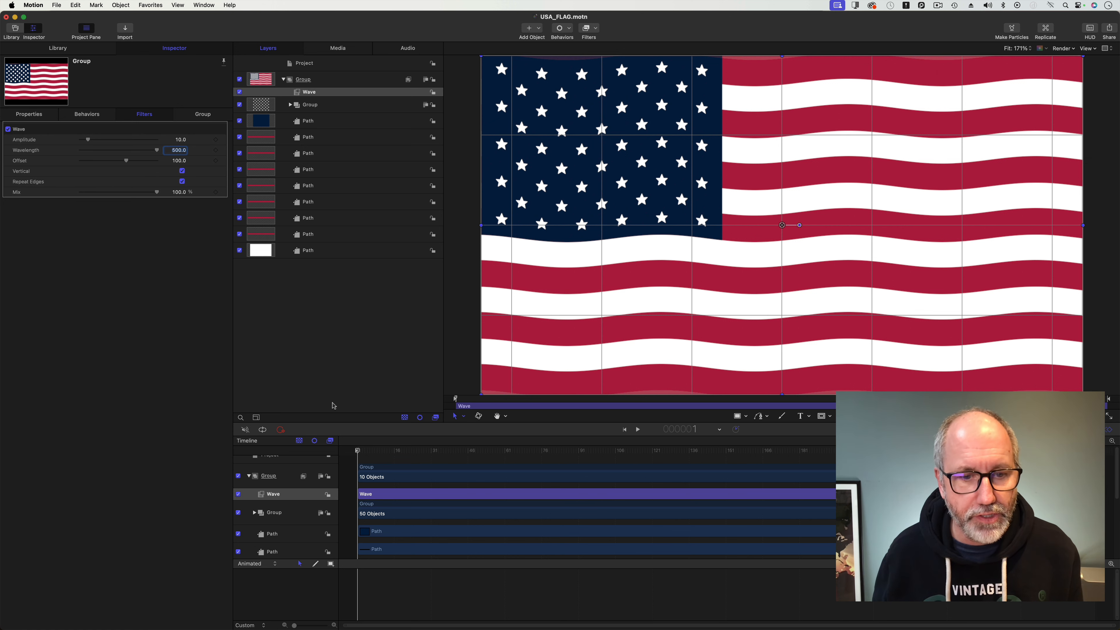
Keyframe the Wave Offset at 100 on the first frame and 103 on frame 300, then preview the animation.
{"action": "left_click", "coordinate": [216, 160]}
{"action": "left_click_drag", "start_coordinate": [477, 457], "coordinate": [1098, 451]}
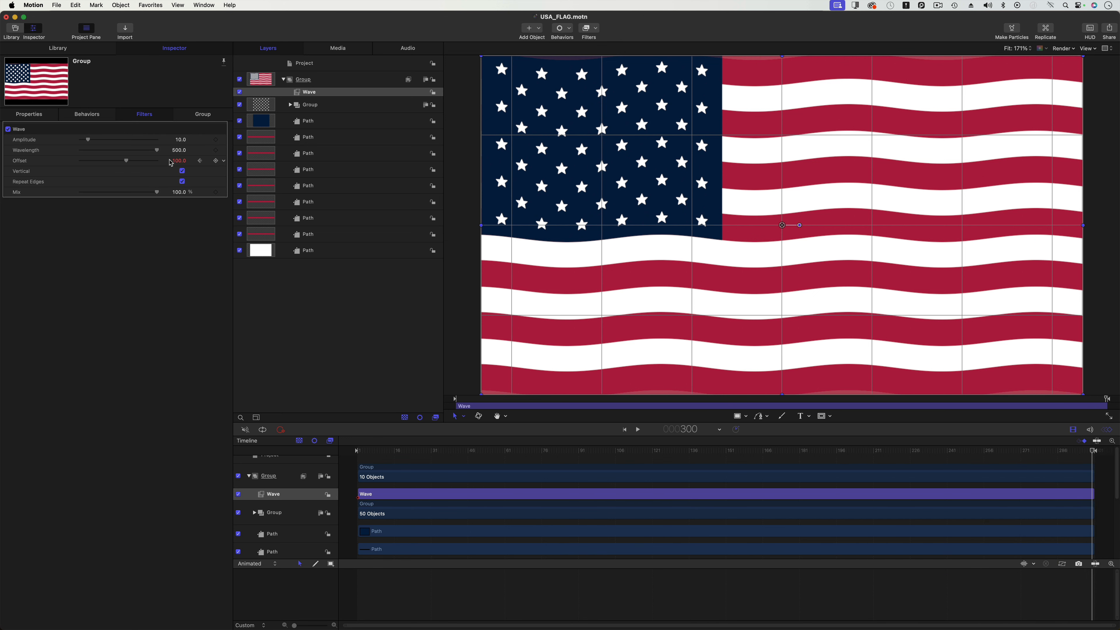
{"action": "left_click_drag", "start_coordinate": [179, 161], "coordinate": [184, 161]}
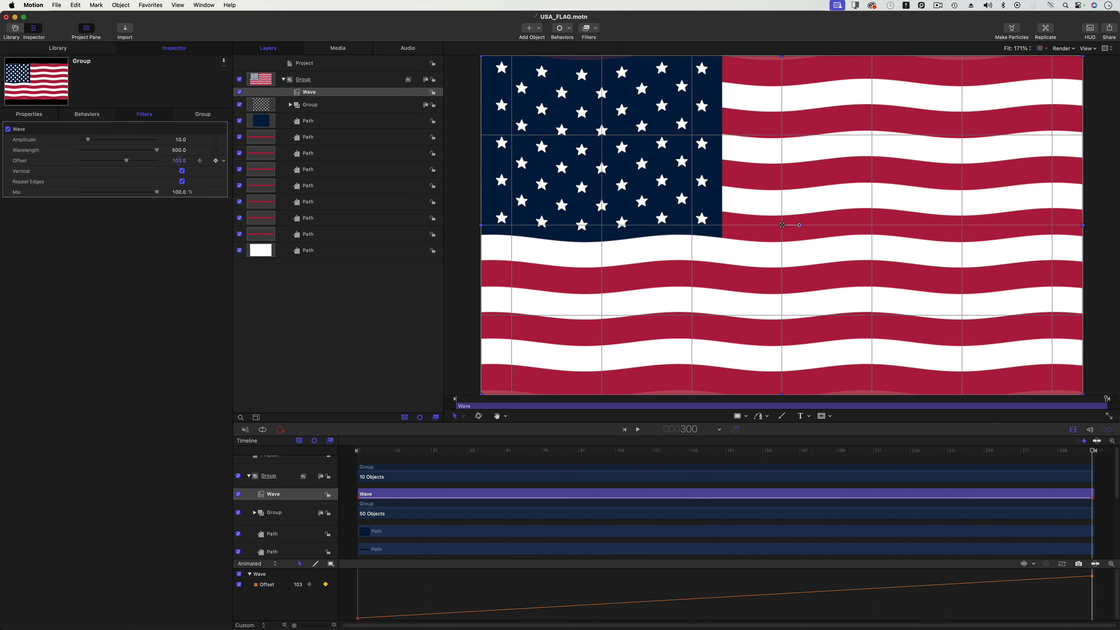
{"action": "key", "text": "space"}
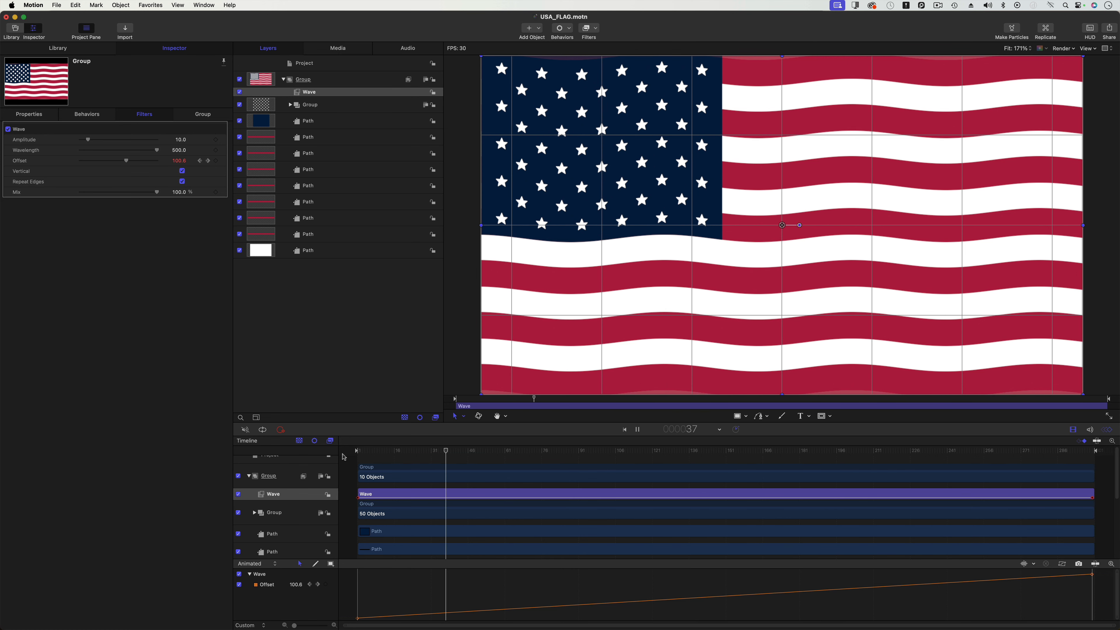
{"action": "key", "text": "space"}
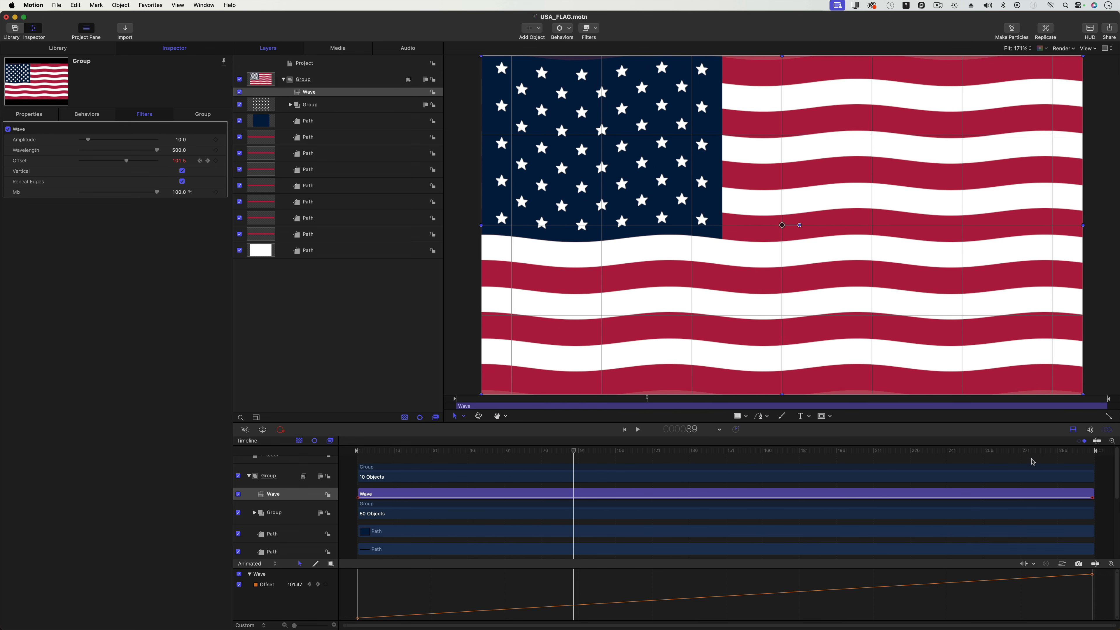
Raise the Offset keyframe on frame 300 to 105 and preview the animation again.
{"action": "left_click_drag", "start_coordinate": [1014, 452], "coordinate": [1094, 451]}
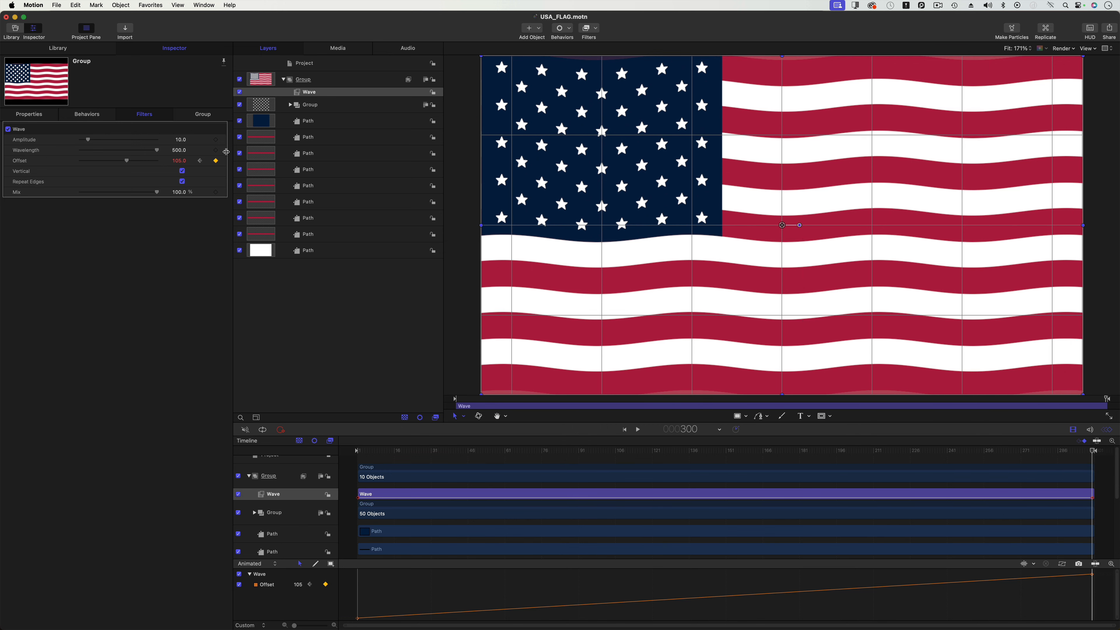
{"action": "left_click_drag", "start_coordinate": [177, 161], "coordinate": [183, 161]}
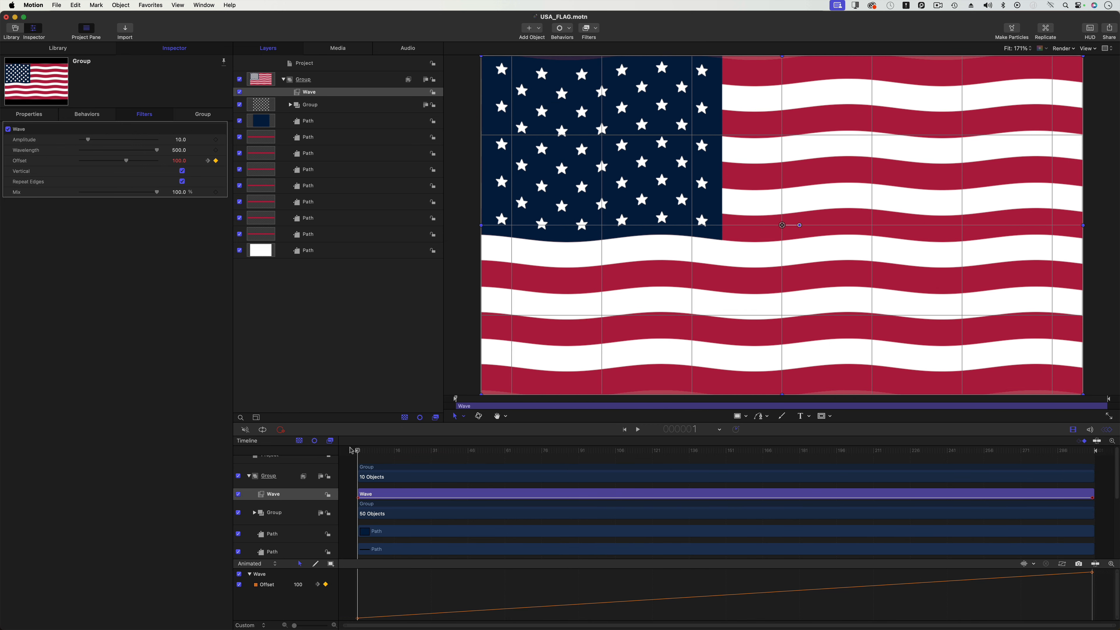
{"action": "key", "text": "space"}
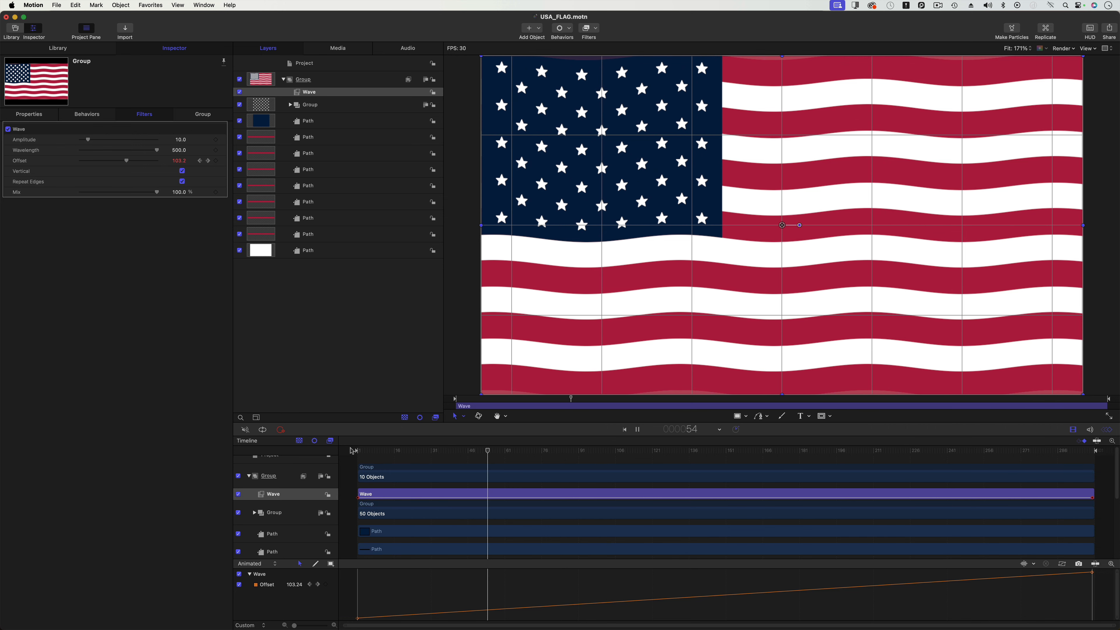
{"action": "key", "text": "space"}
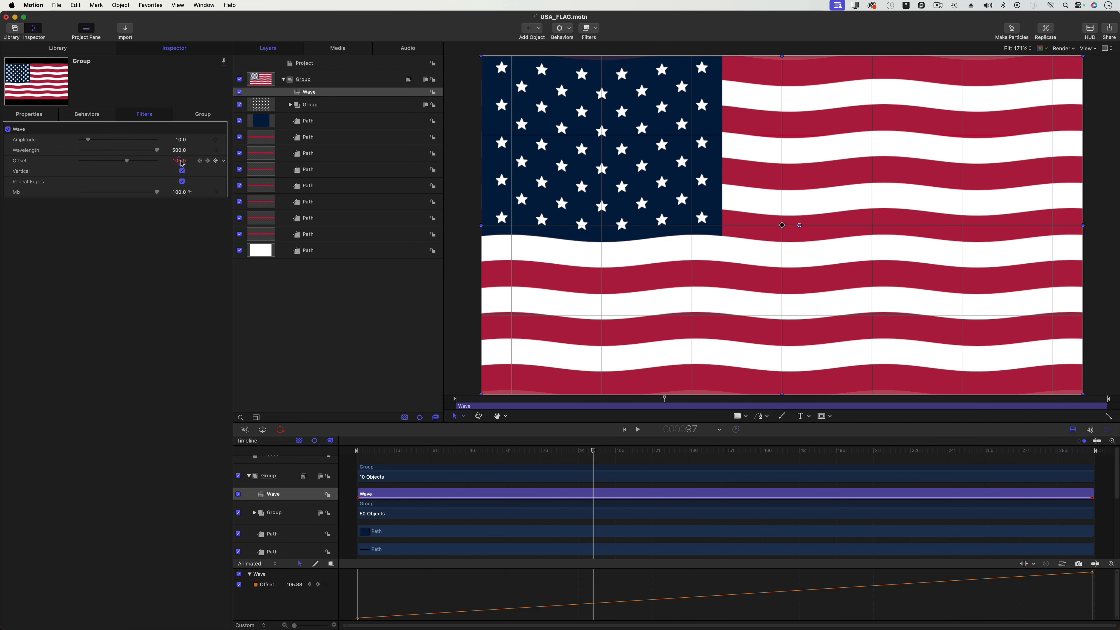
Raise the Offset keyframe on frame 300 to about 126.6 and play the animation from the start.
{"action": "left_click_drag", "start_coordinate": [860, 453], "coordinate": [1096, 458]}
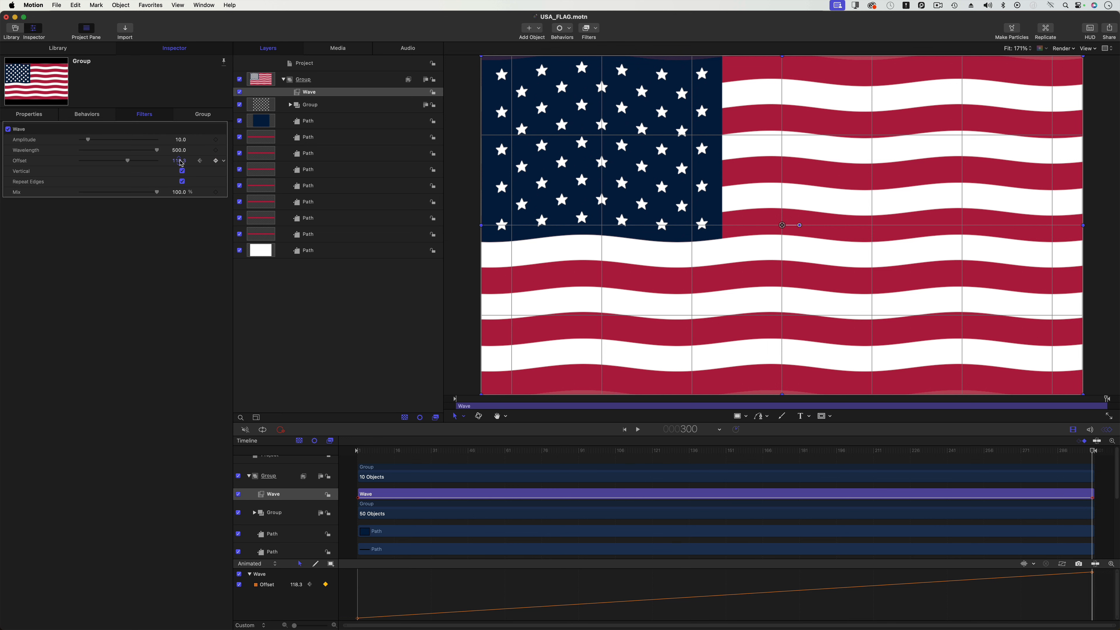
{"action": "left_click_drag", "start_coordinate": [181, 163], "coordinate": [178, 160]}
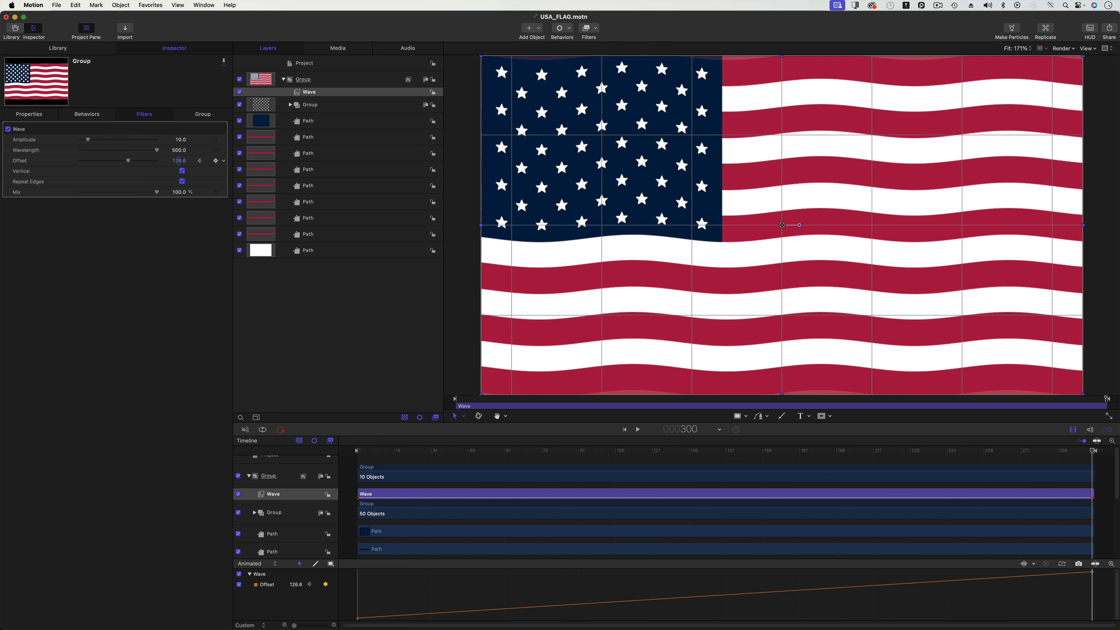
{"action": "left_click", "coordinate": [361, 452]}
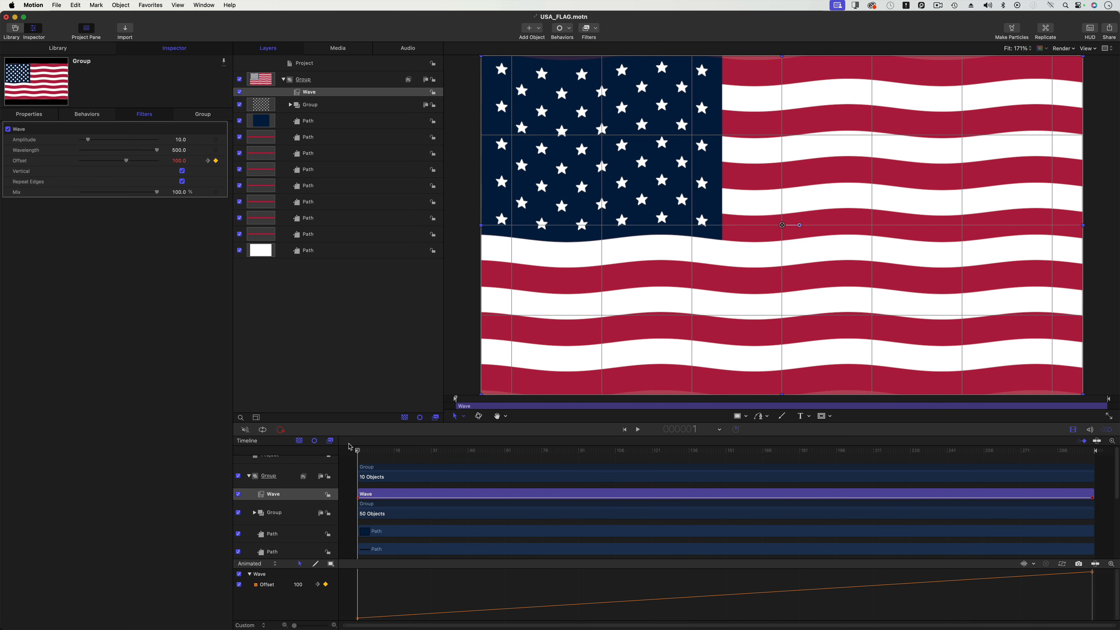
{"action": "key", "text": "space"}
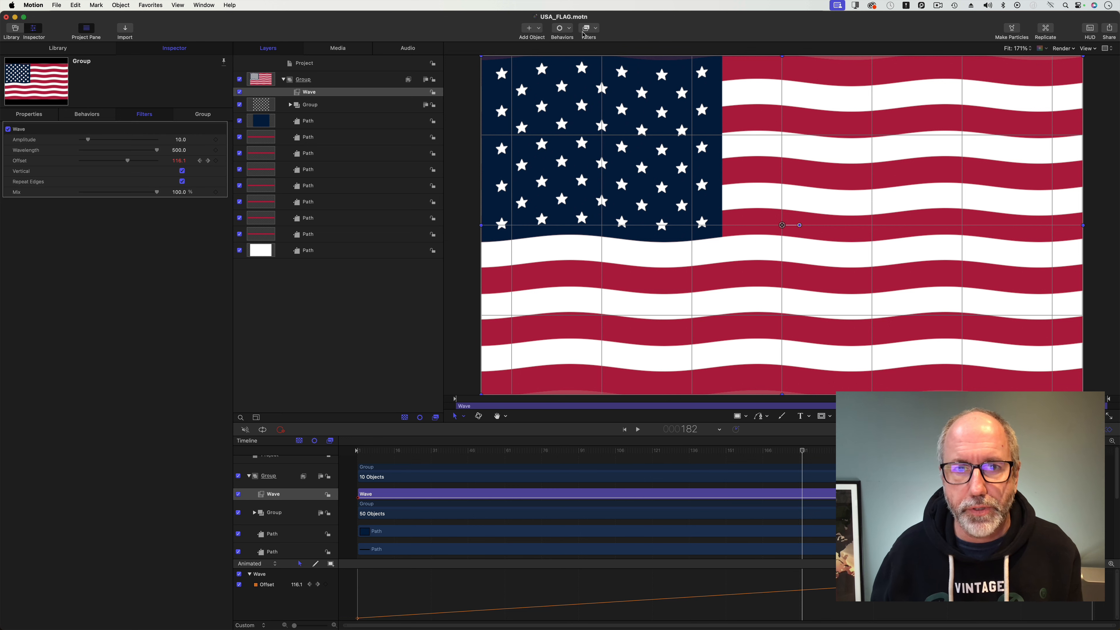
Convert the project to a Generator.
{"action": "left_click", "coordinate": [57, 5]}
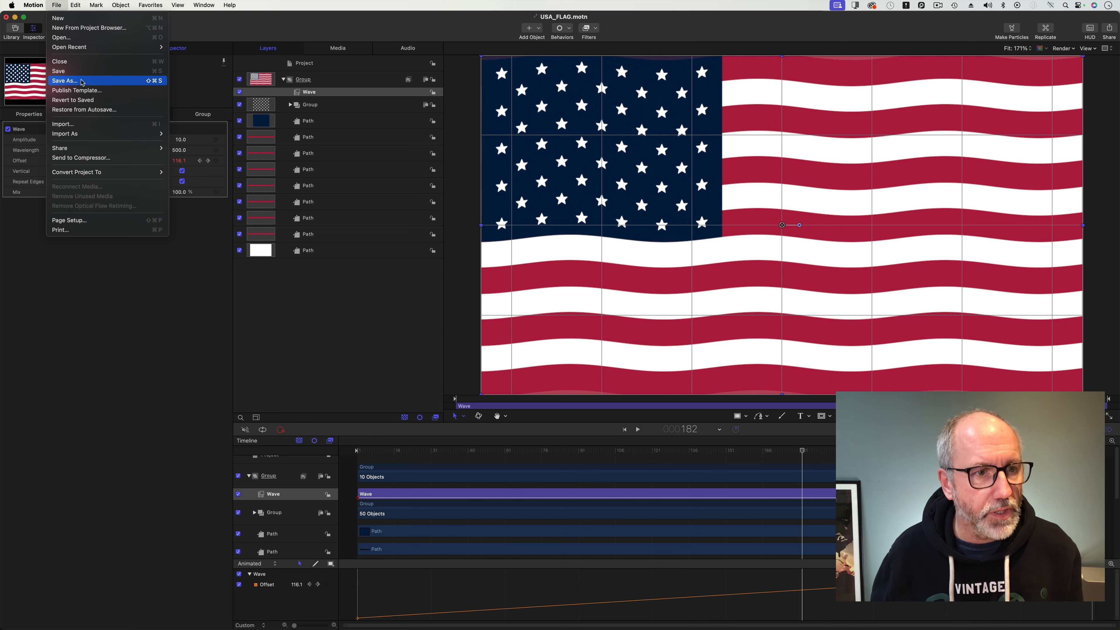
{"action": "mouse_move", "coordinate": [85, 176]}
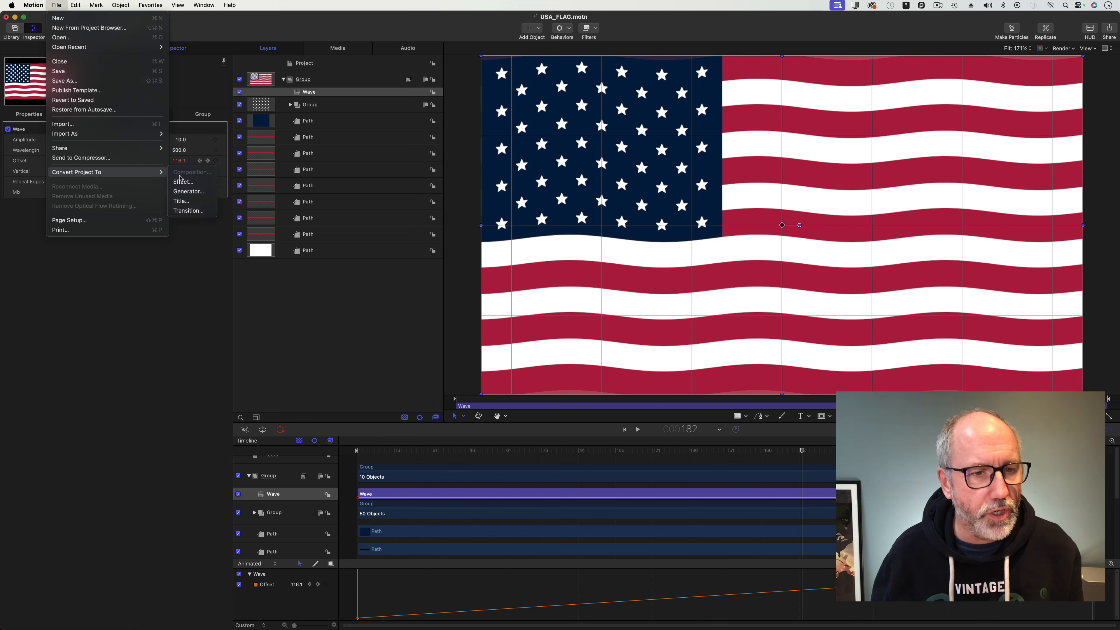
{"action": "left_click", "coordinate": [190, 193]}
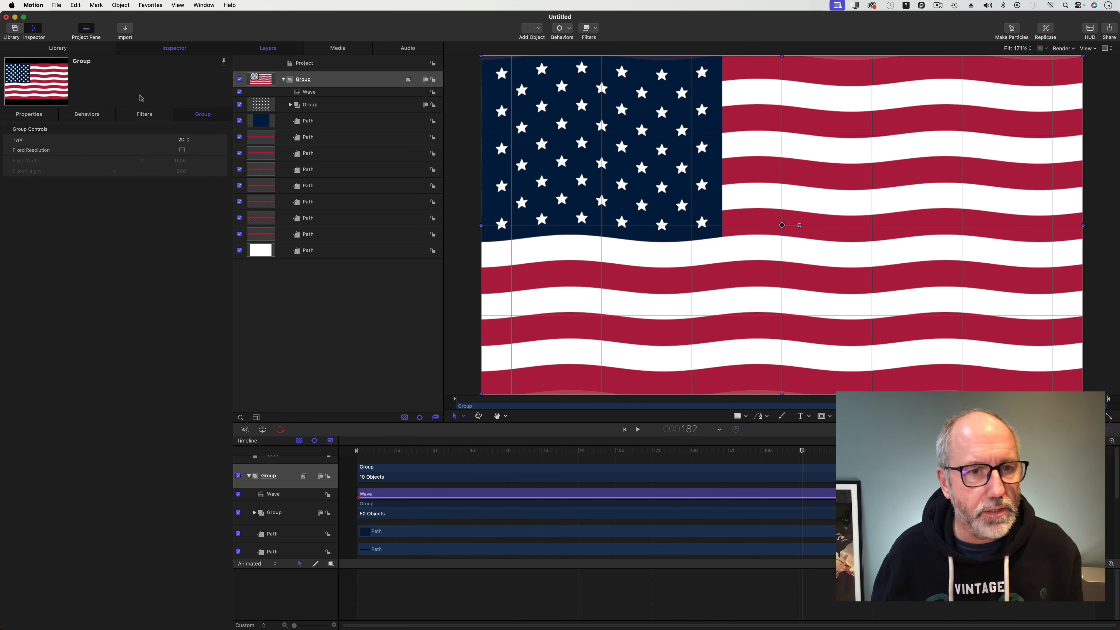
Publish the Wave filter's Amplitude, Wavelength, Offset, Vertical and Repeat Edges parameters.
{"action": "left_click", "coordinate": [322, 93]}
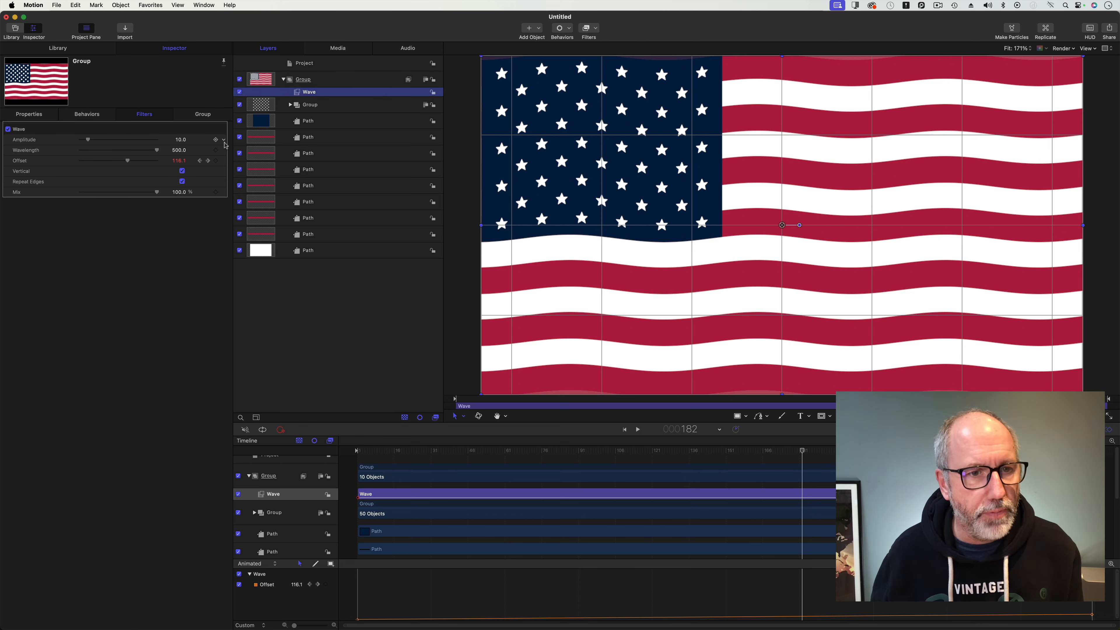
{"action": "left_click", "coordinate": [225, 141]}
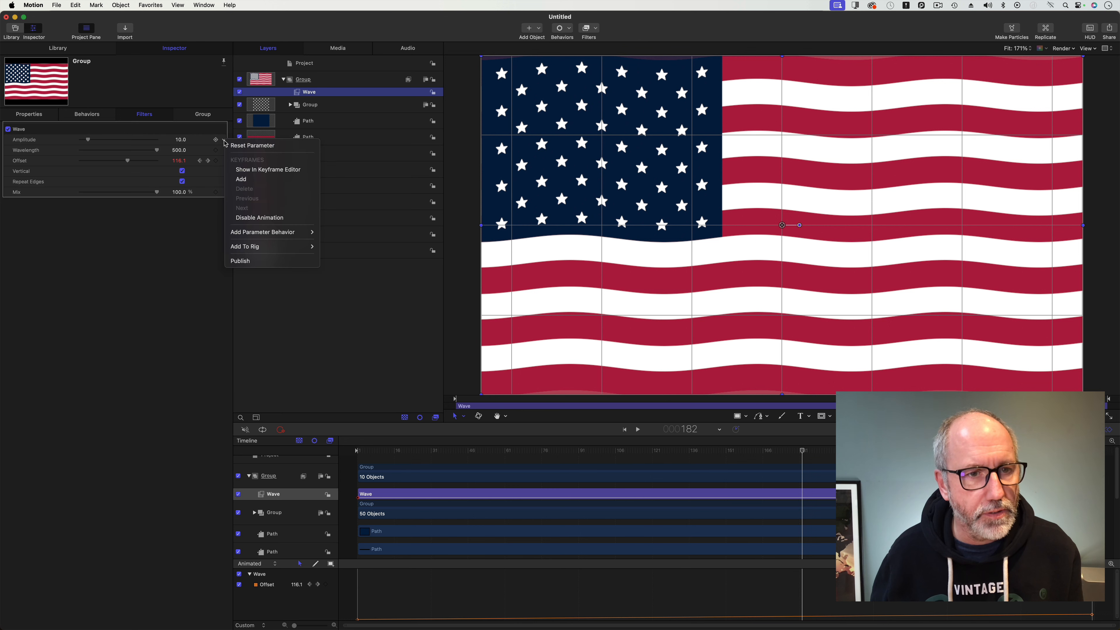
{"action": "left_click", "coordinate": [247, 261]}
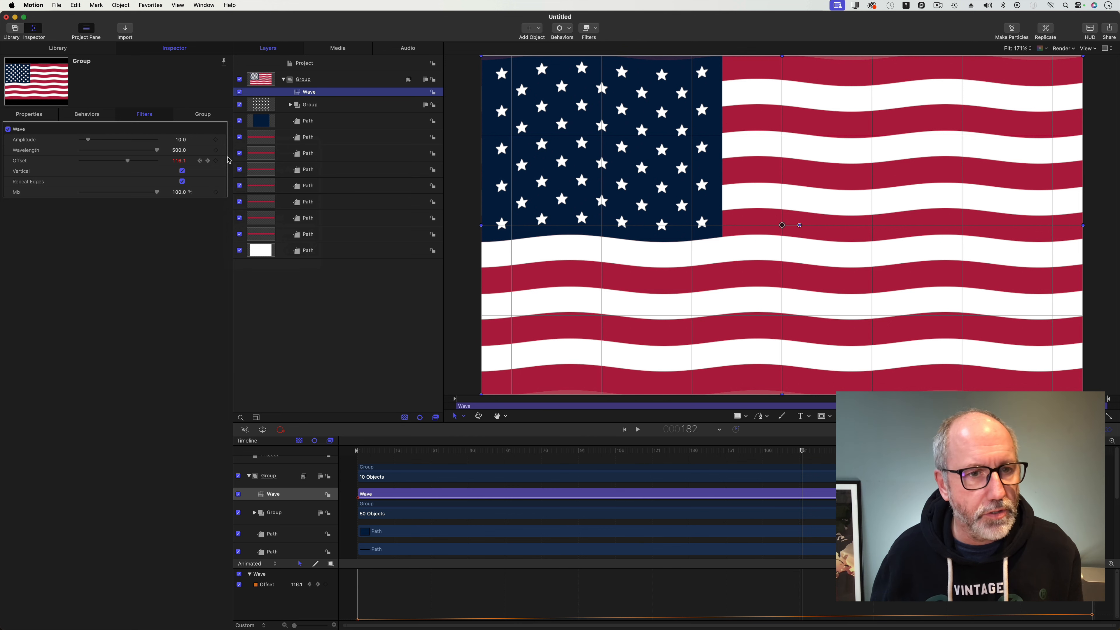
{"action": "left_click", "coordinate": [225, 152]}
{"action": "left_click", "coordinate": [217, 180]}
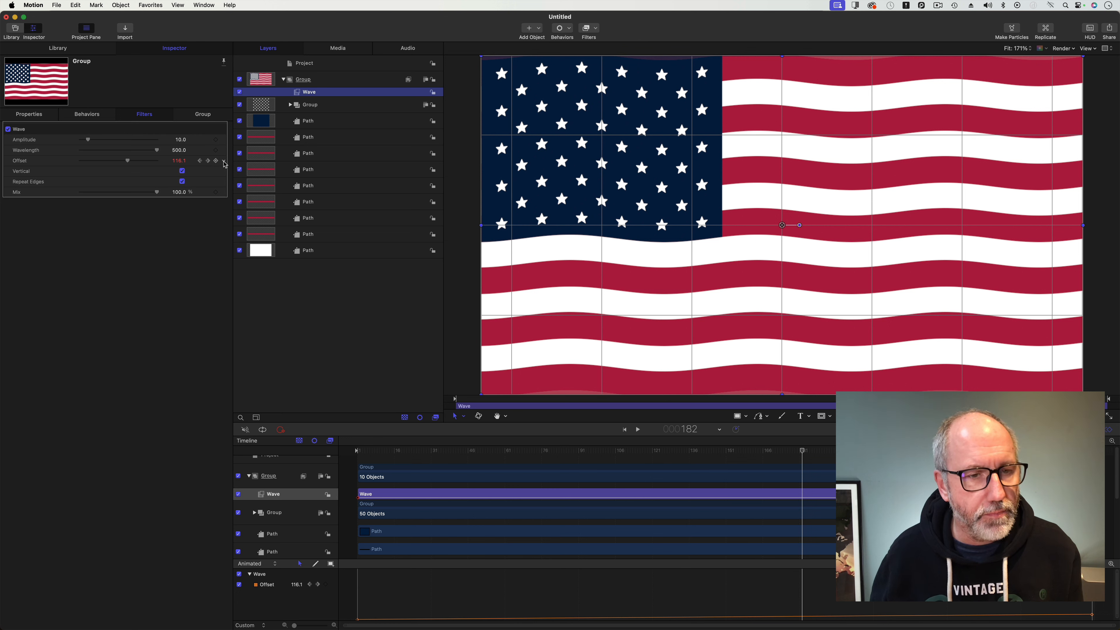
{"action": "left_click", "coordinate": [223, 162]}
{"action": "left_click", "coordinate": [222, 171]}
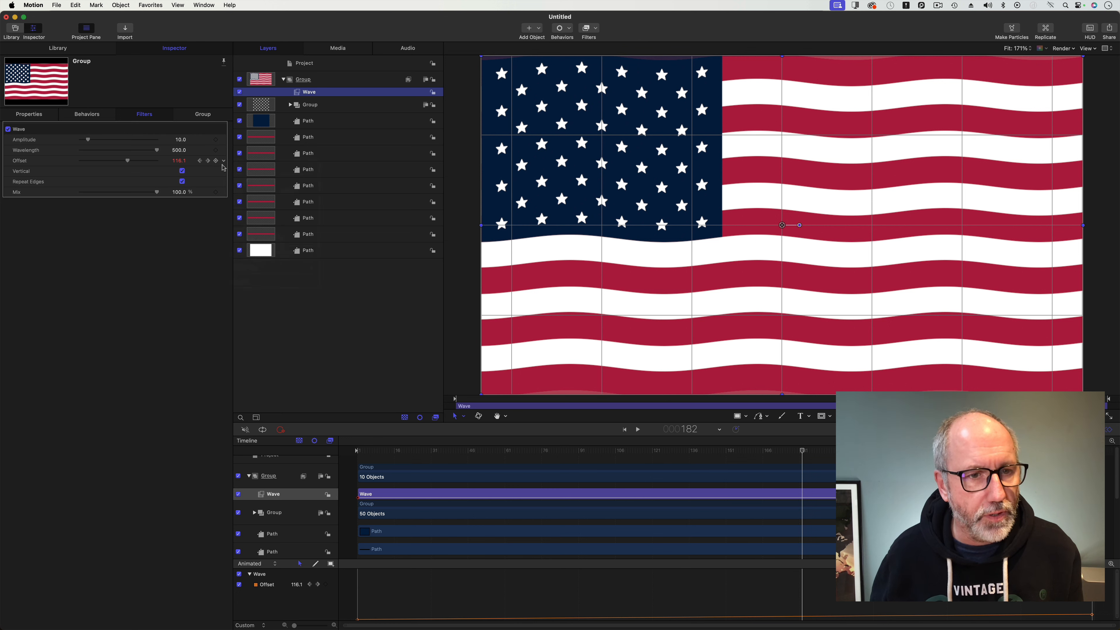
{"action": "left_click", "coordinate": [225, 163]}
{"action": "left_click", "coordinate": [247, 280]}
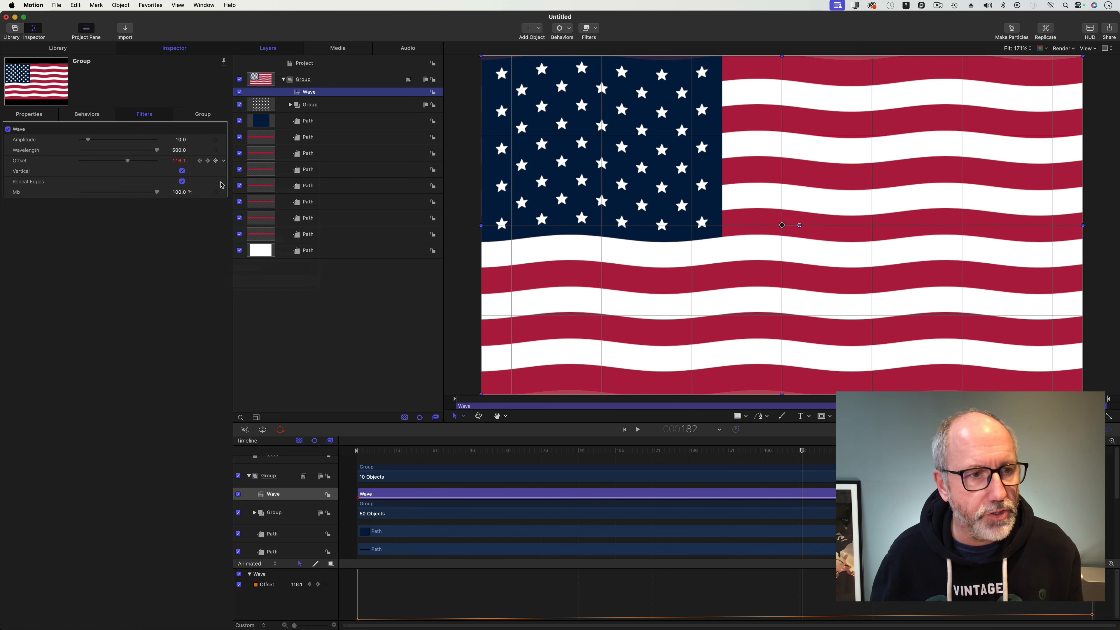
{"action": "left_click", "coordinate": [224, 181]}
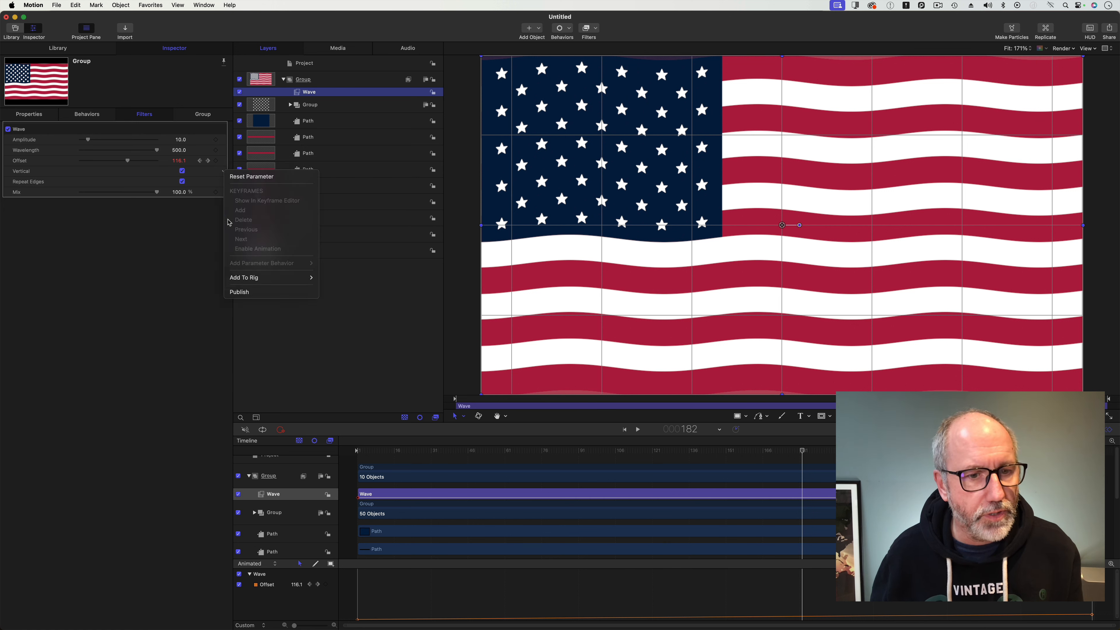
{"action": "left_click", "coordinate": [244, 289]}
{"action": "left_click", "coordinate": [223, 182]}
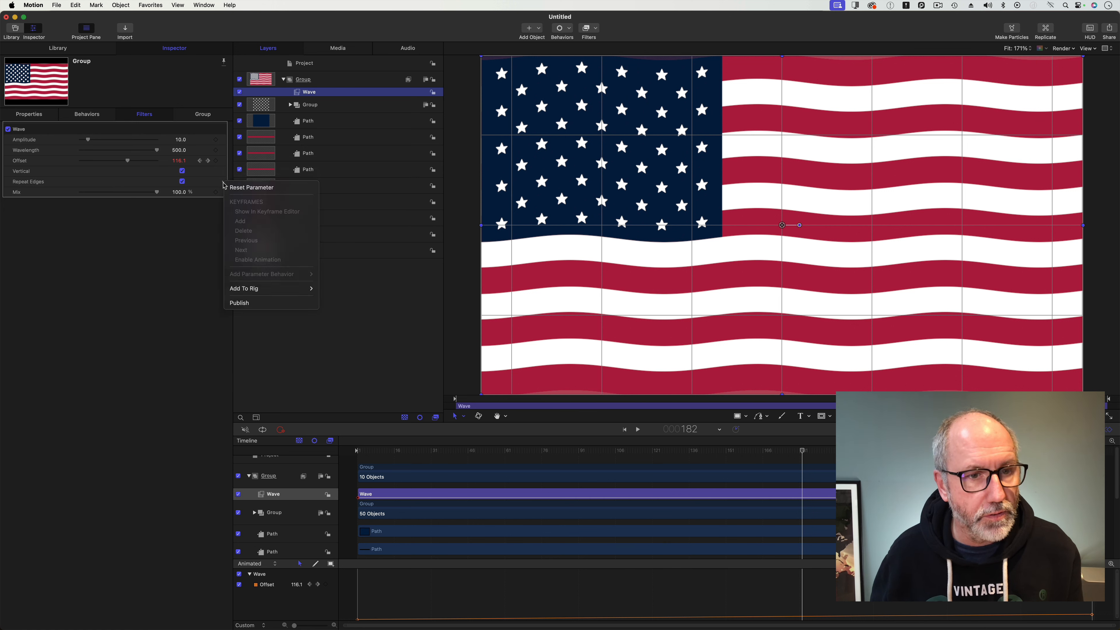
{"action": "left_click", "coordinate": [241, 305]}
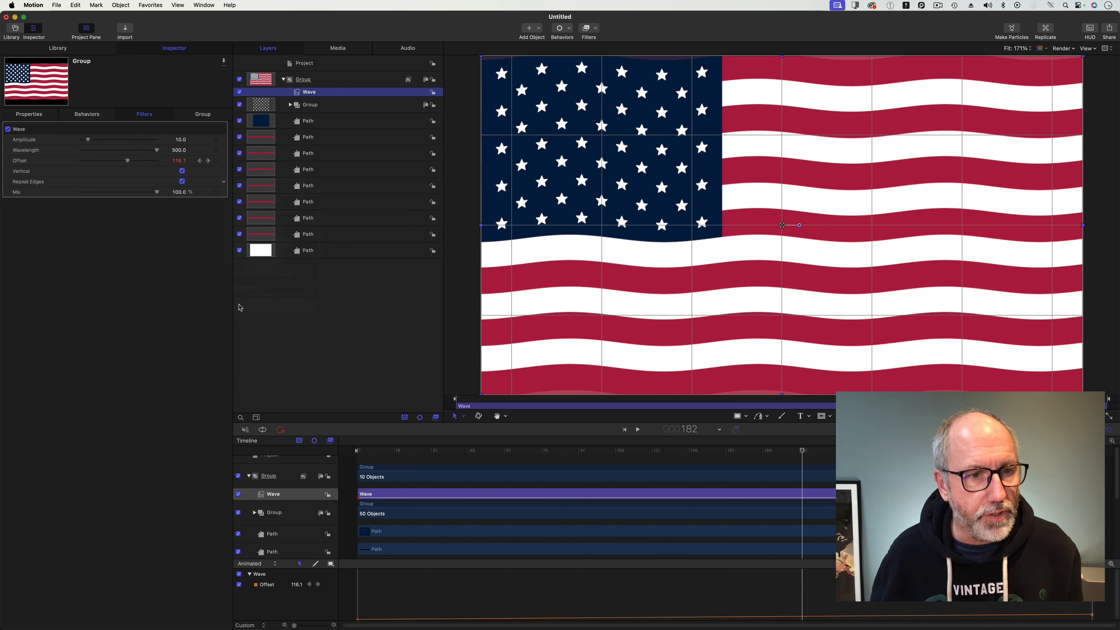
Publish the top group's Scale property.
{"action": "left_click", "coordinate": [321, 84]}
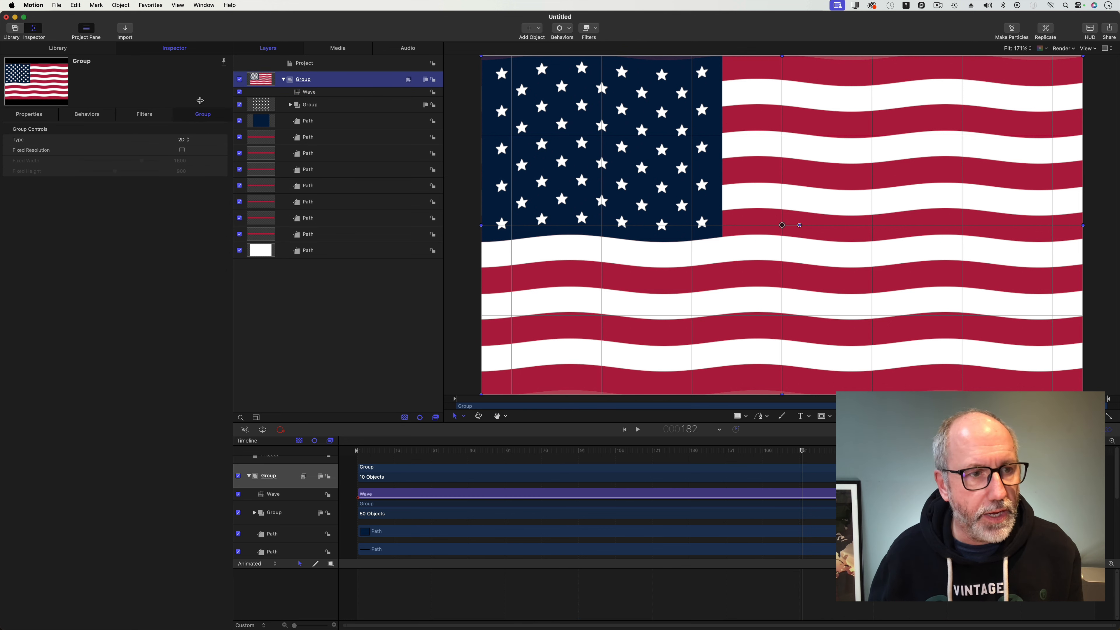
{"action": "left_click", "coordinate": [29, 114]}
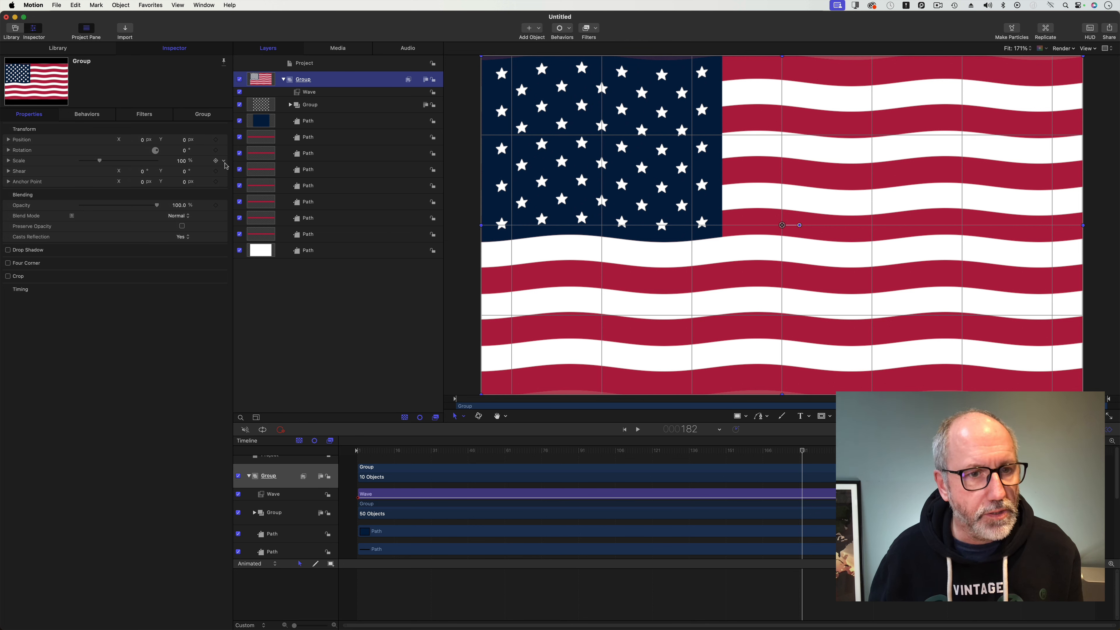
{"action": "left_click", "coordinate": [226, 163]}
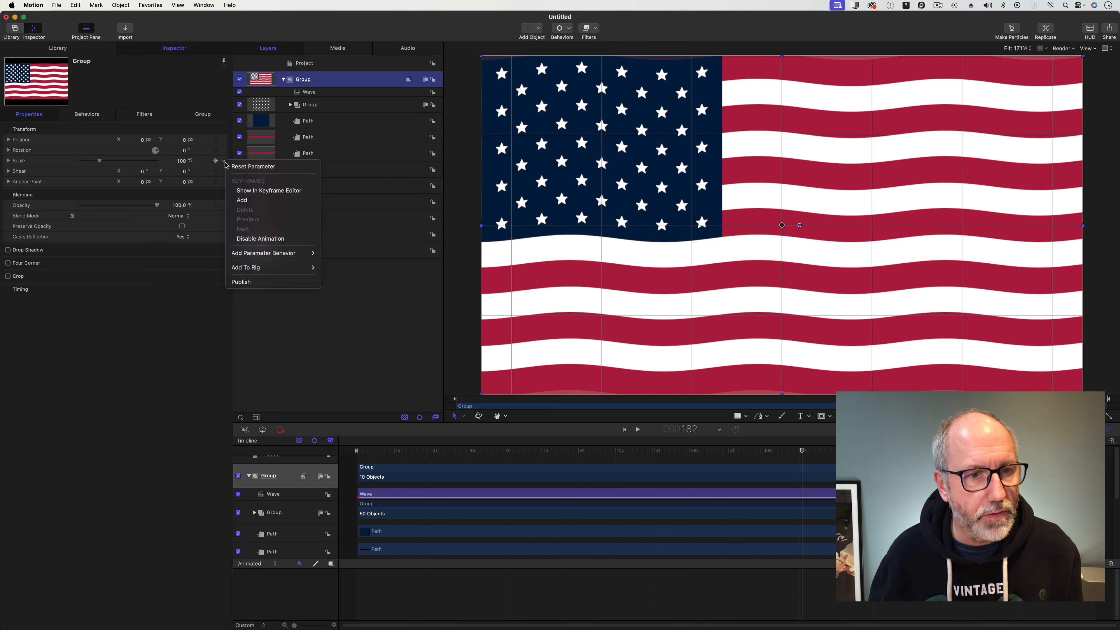
{"action": "left_click", "coordinate": [250, 281]}
Move the published Scale parameter to the top of the project's published parameters list.
{"action": "left_click", "coordinate": [346, 62]}
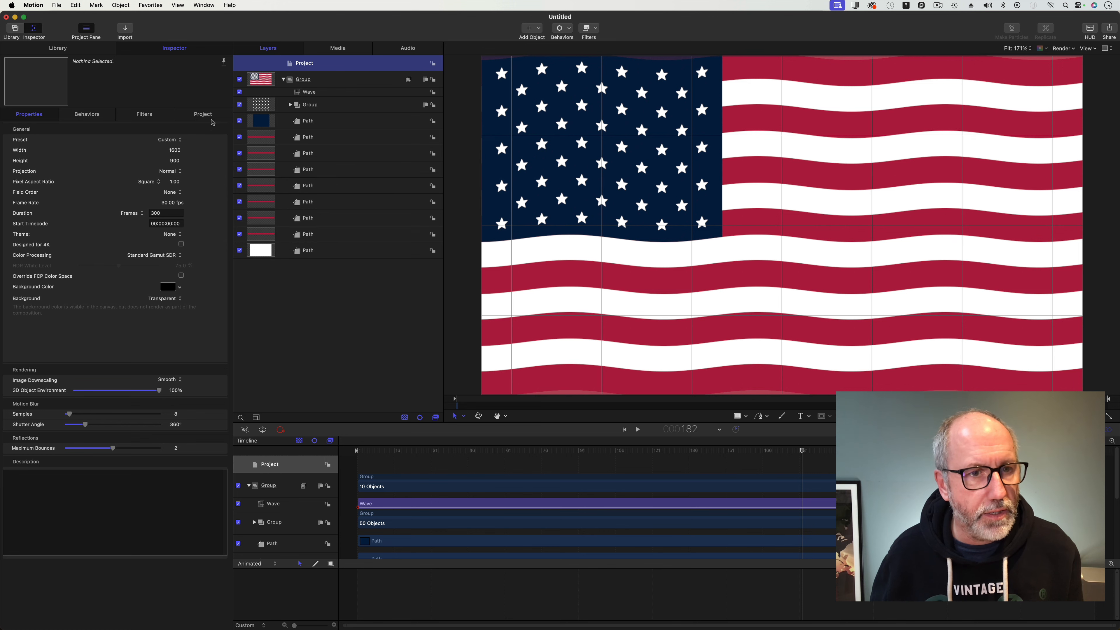
{"action": "left_click", "coordinate": [211, 117]}
{"action": "left_click", "coordinate": [16, 205]}
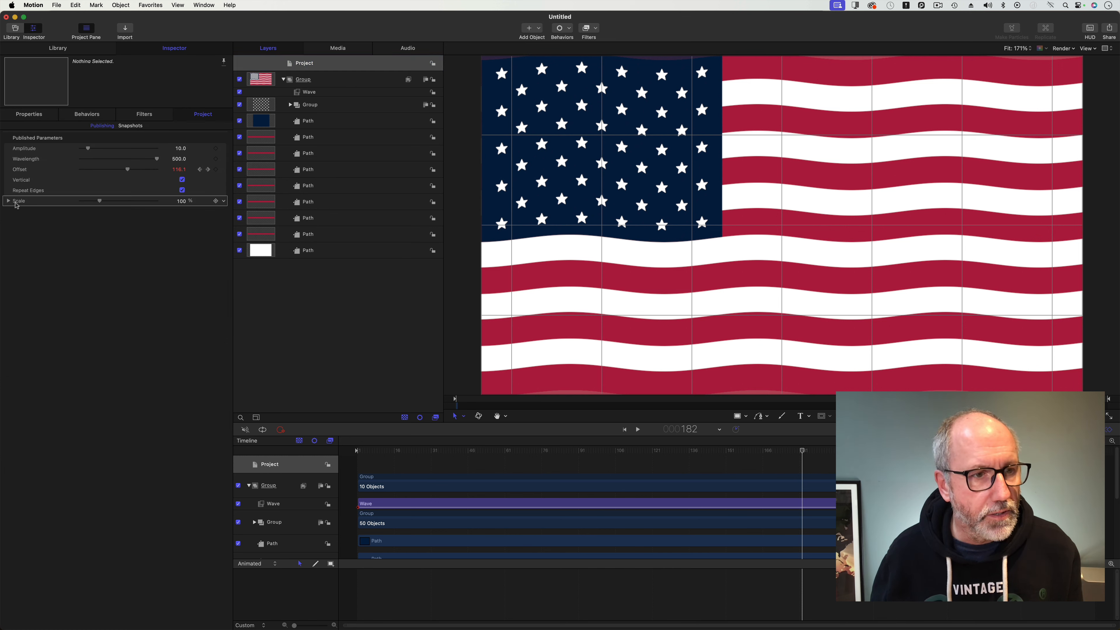
{"action": "left_click_drag", "start_coordinate": [17, 205], "coordinate": [126, 132]}
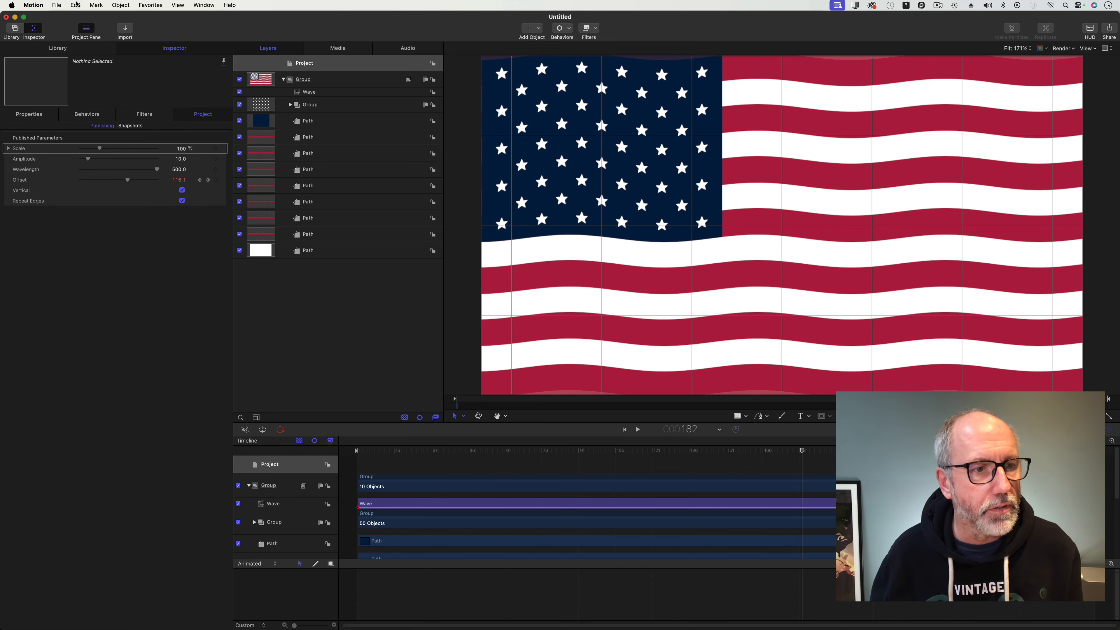
Save the project as a generator template, creating a new category named XEffects Free.
{"action": "left_click", "coordinate": [57, 5]}
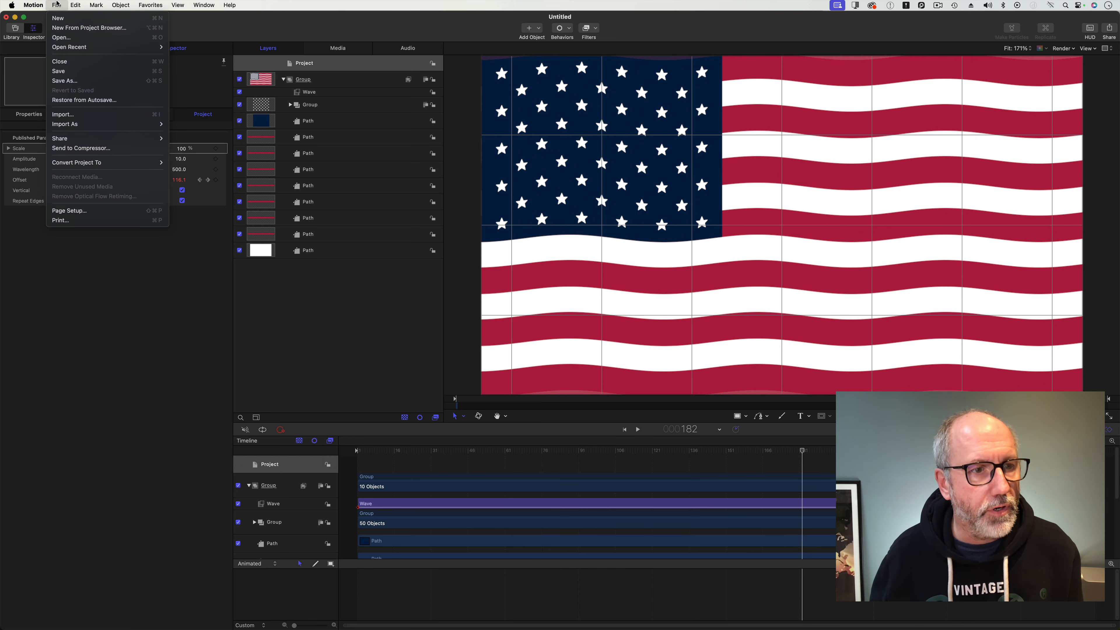
{"action": "left_click", "coordinate": [80, 73]}
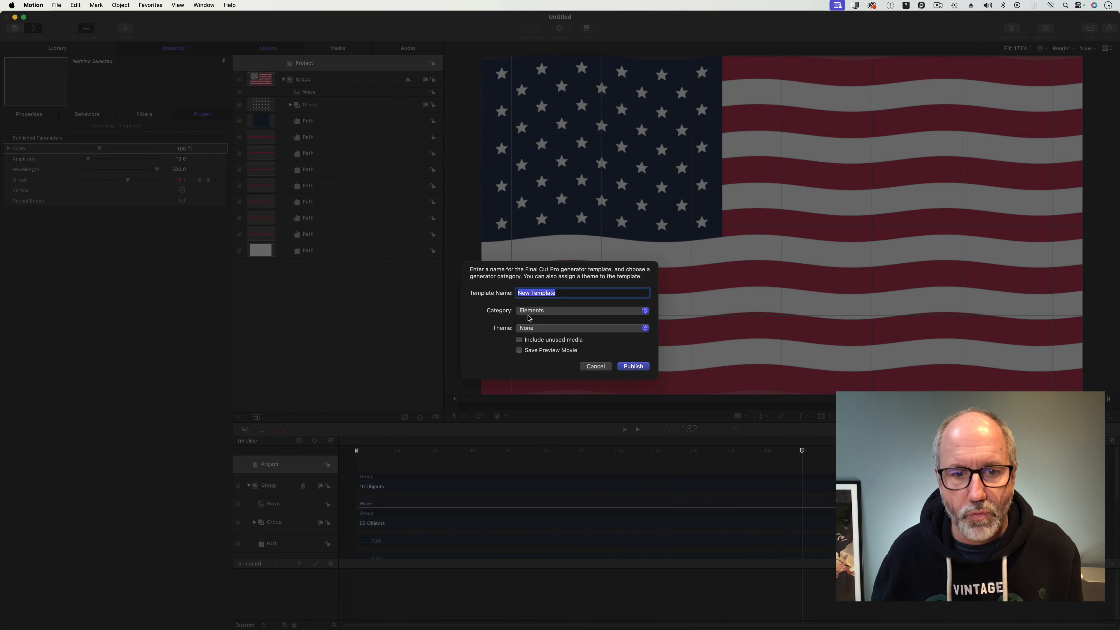
{"action": "left_click", "coordinate": [556, 311]}
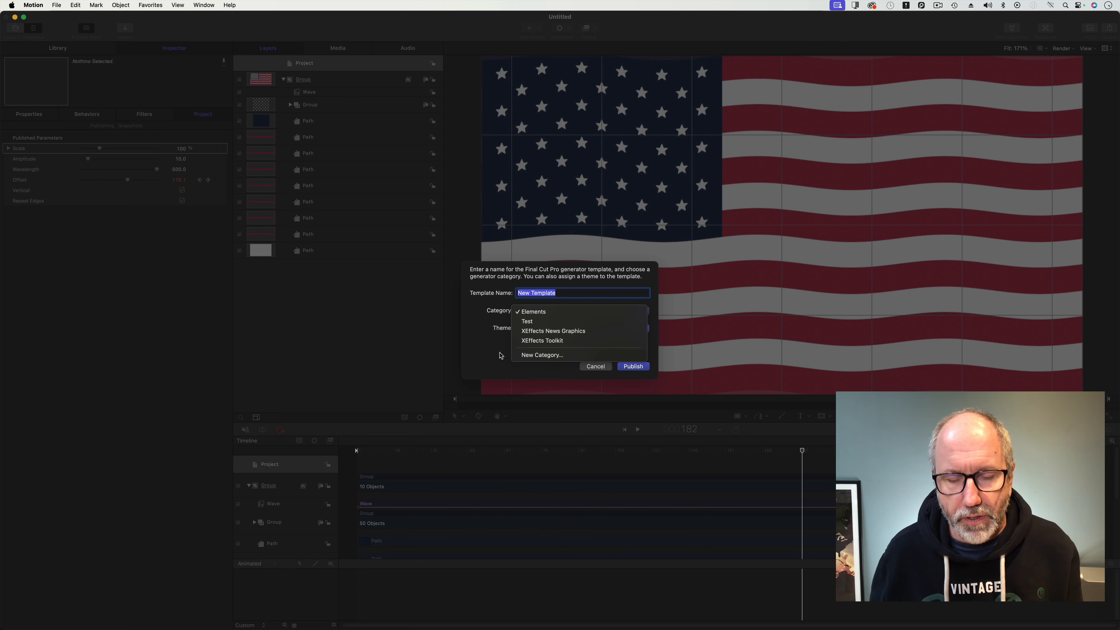
{"action": "left_click", "coordinate": [533, 356]}
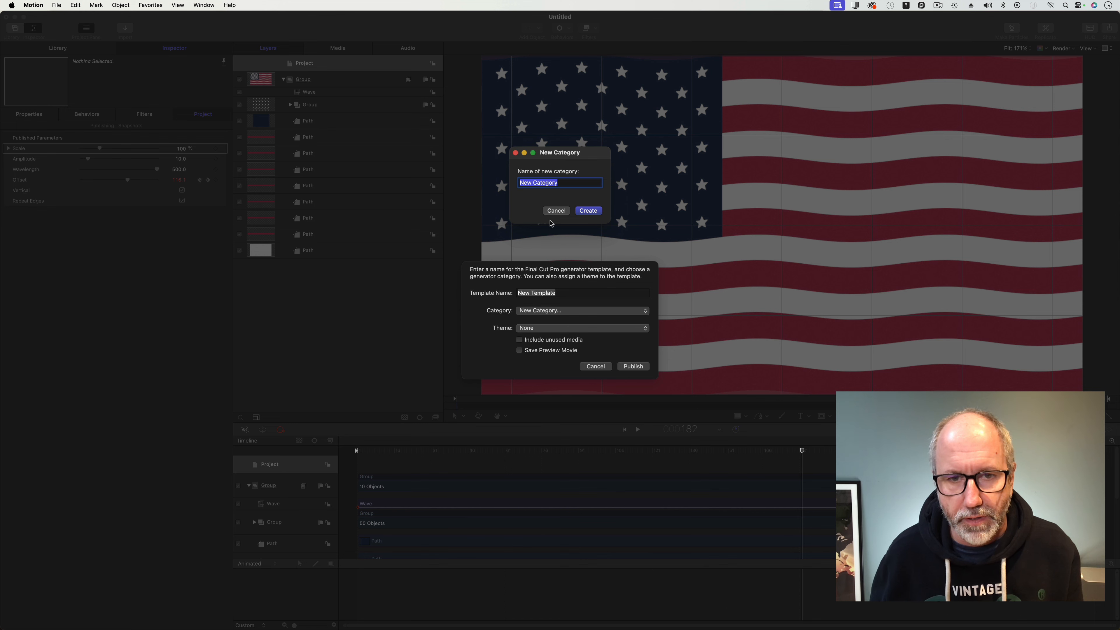
{"action": "type", "text": "XEf"}
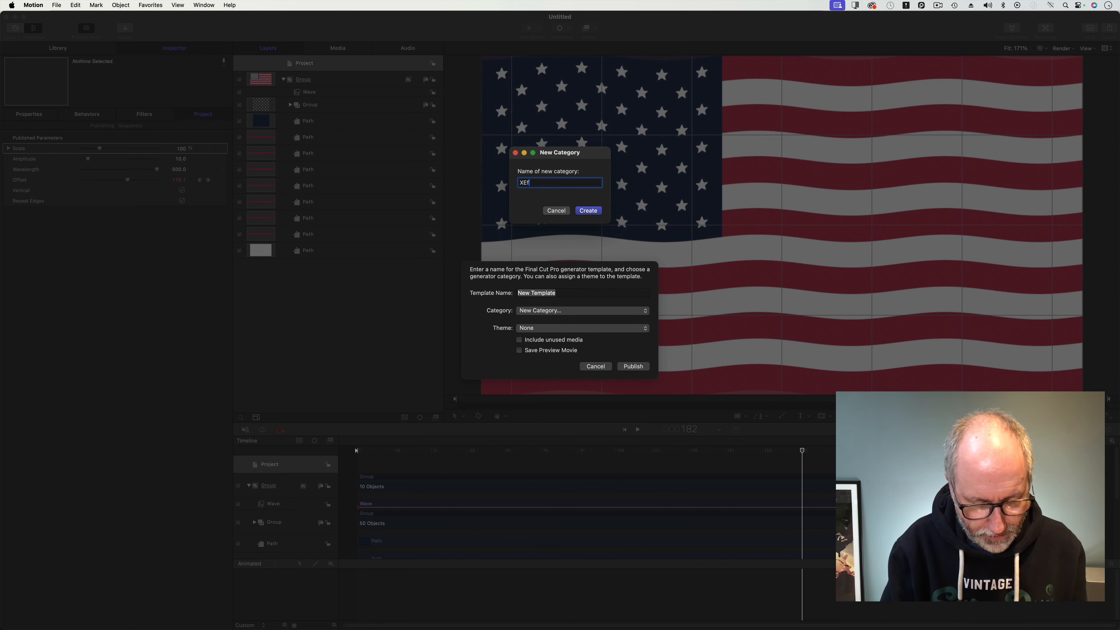
{"action": "type", "text": "fects Free"}
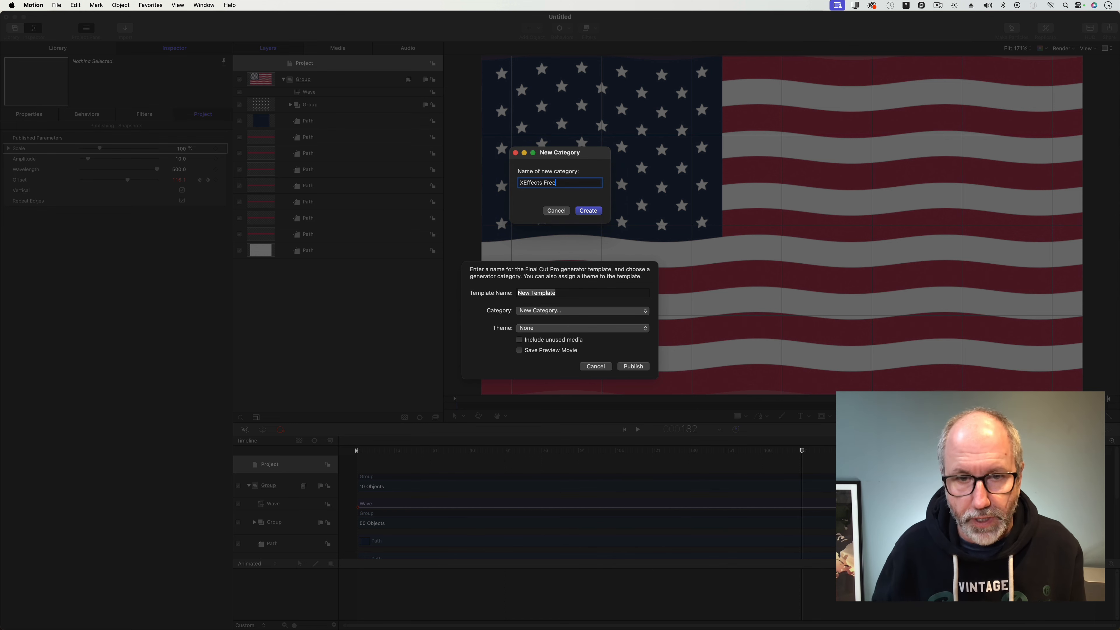
{"action": "left_click", "coordinate": [590, 212]}
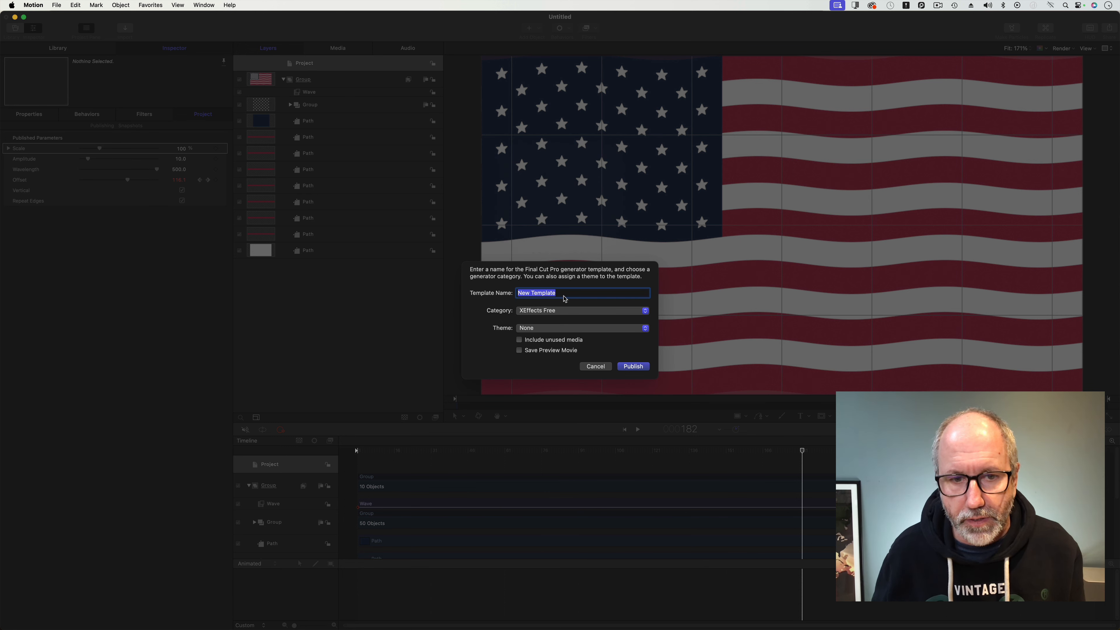
Name the template USA FLAG, publish it, and save the project.
{"action": "left_click_drag", "start_coordinate": [565, 294], "coordinate": [505, 295]}
{"action": "type", "text": "USA FLAG"}
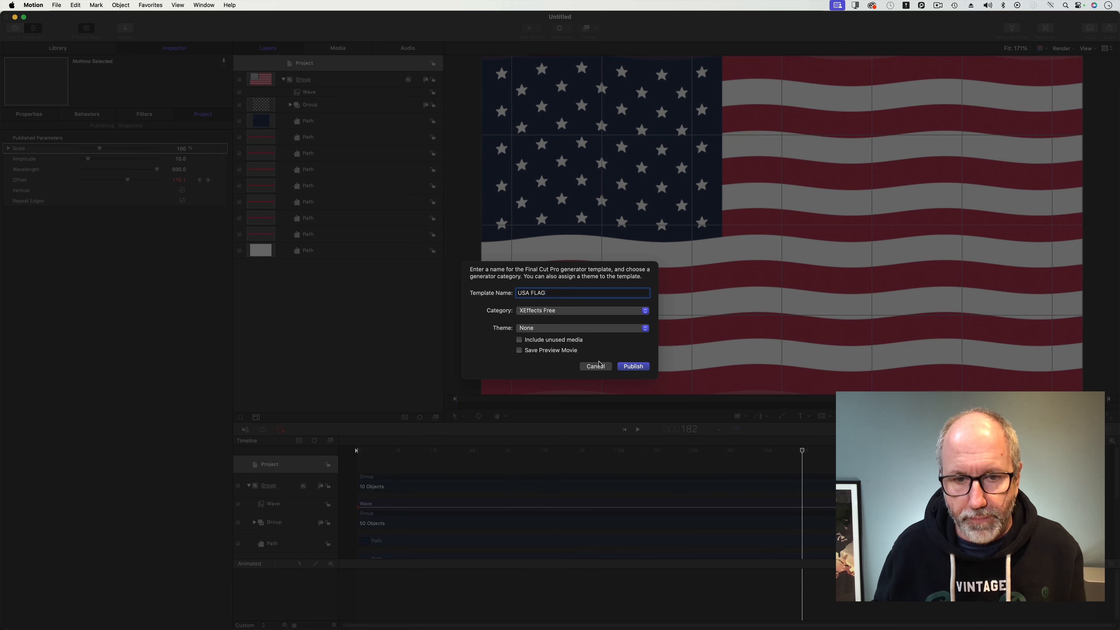
{"action": "left_click", "coordinate": [634, 366]}
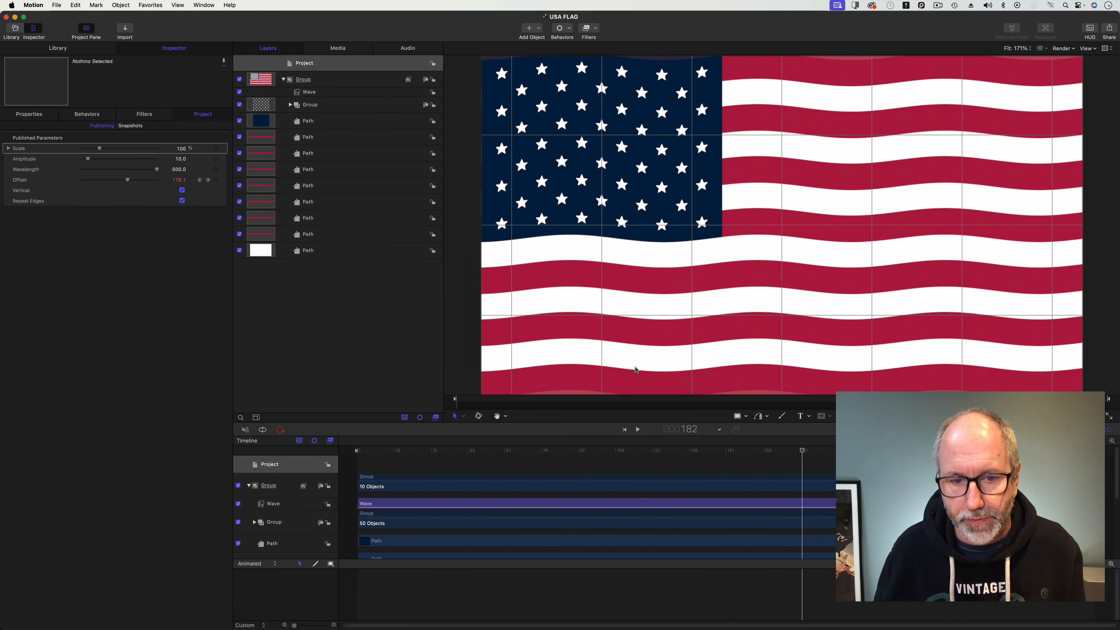
{"action": "left_click", "coordinate": [57, 5]}
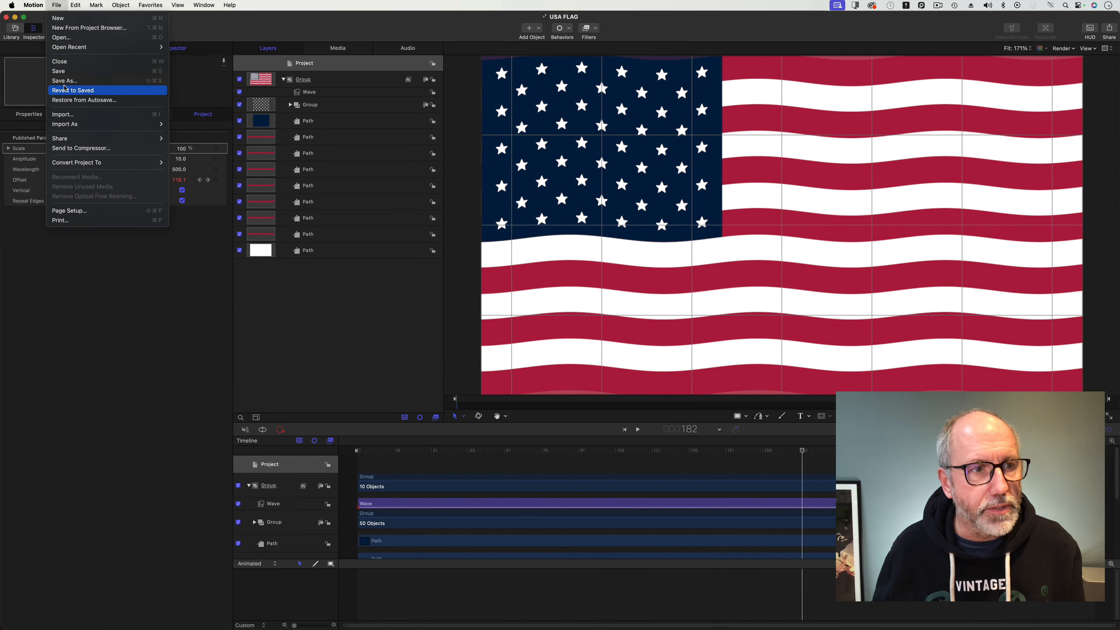
{"action": "left_click", "coordinate": [66, 72]}
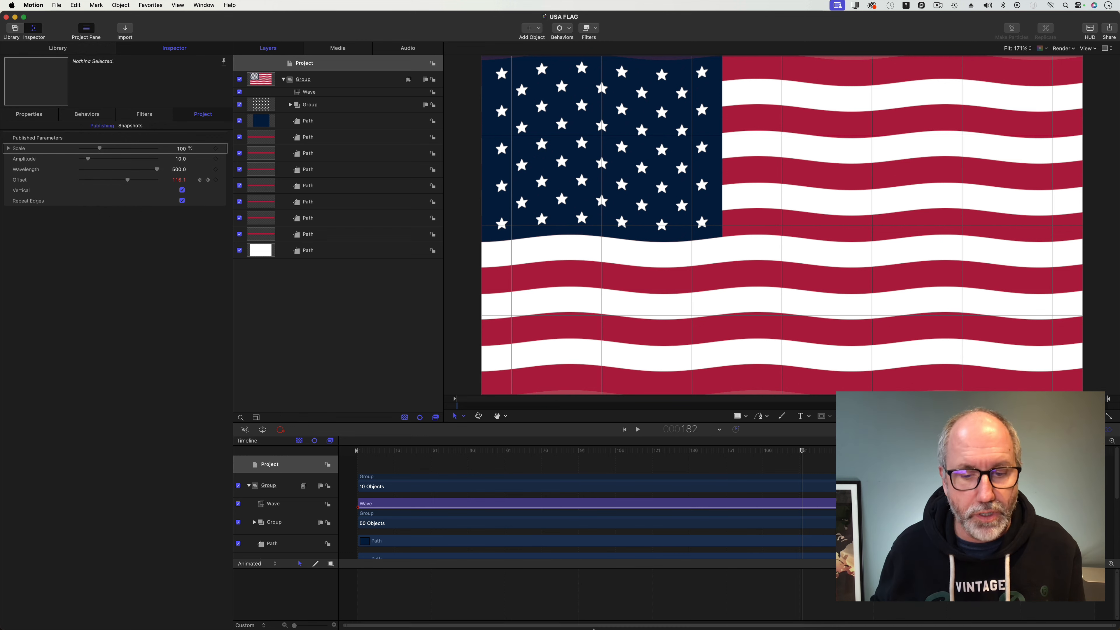
Switch to Final Cut Pro and open the XEffects Free category of installed generators.
{"action": "mouse_move", "coordinate": [592, 623]}
{"action": "left_click", "coordinate": [478, 619]}
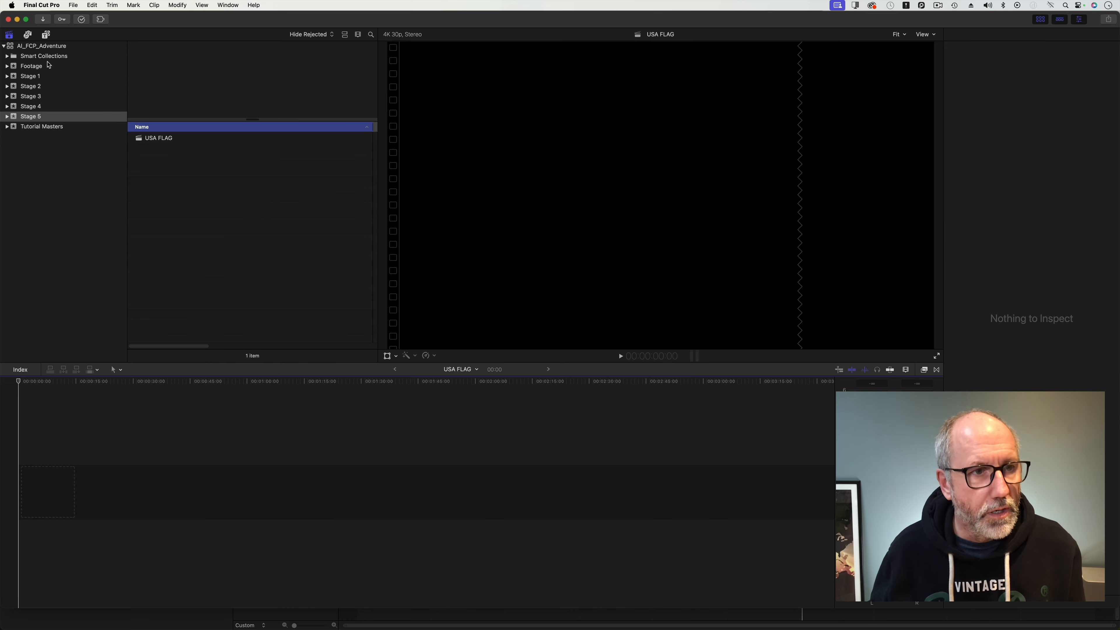
{"action": "left_click", "coordinate": [46, 34]}
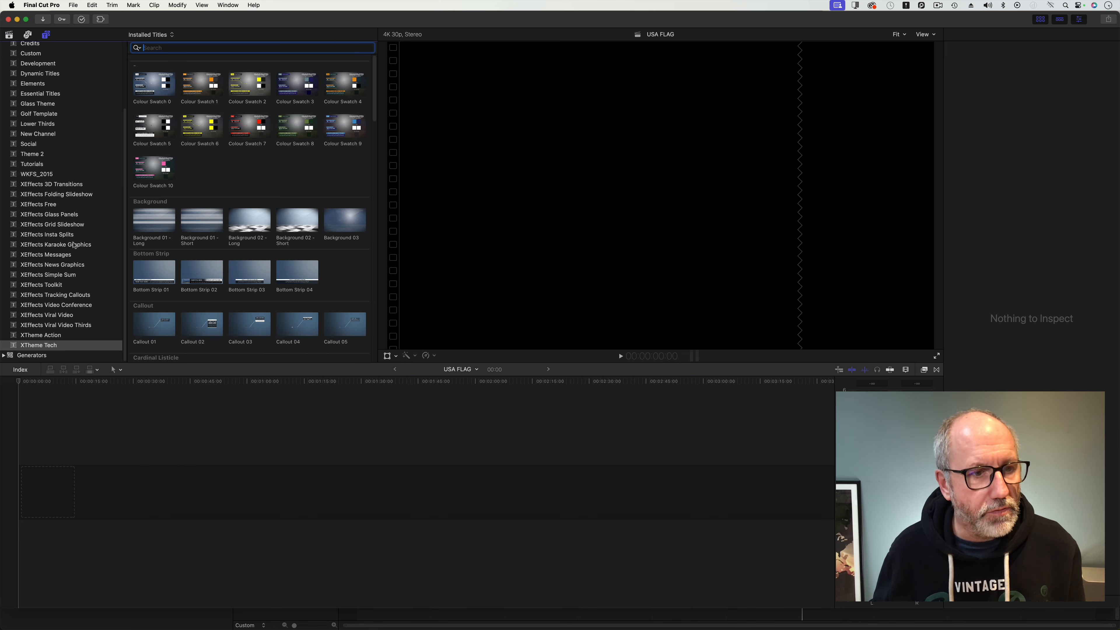
{"action": "left_click", "coordinate": [52, 206]}
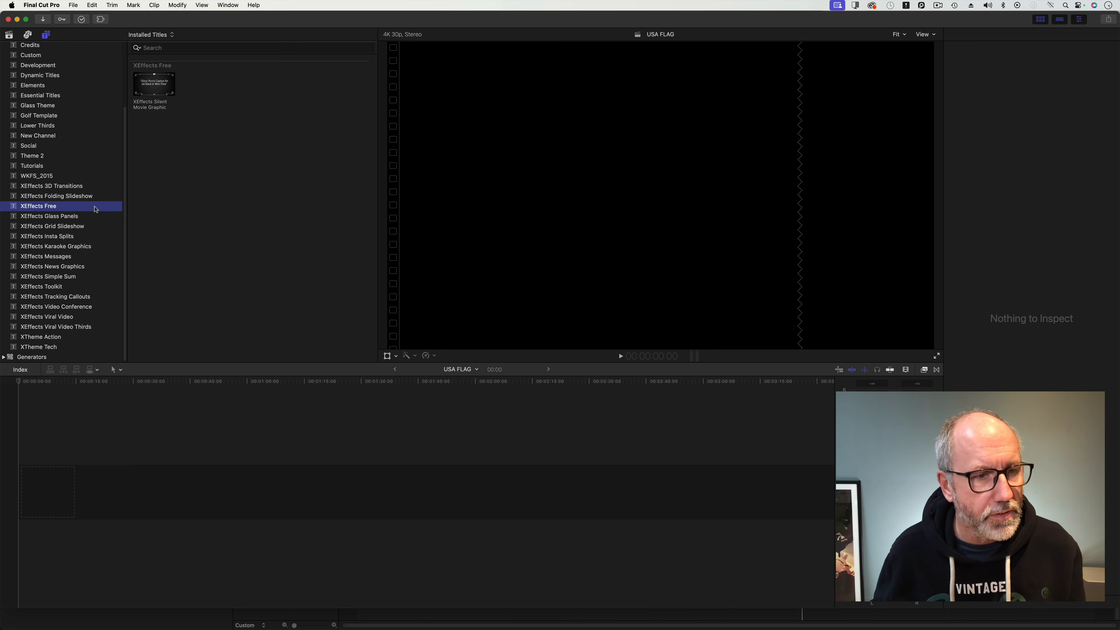
{"action": "scroll", "coordinate": [96, 209], "scroll_direction": "up", "scroll_amount": 5}
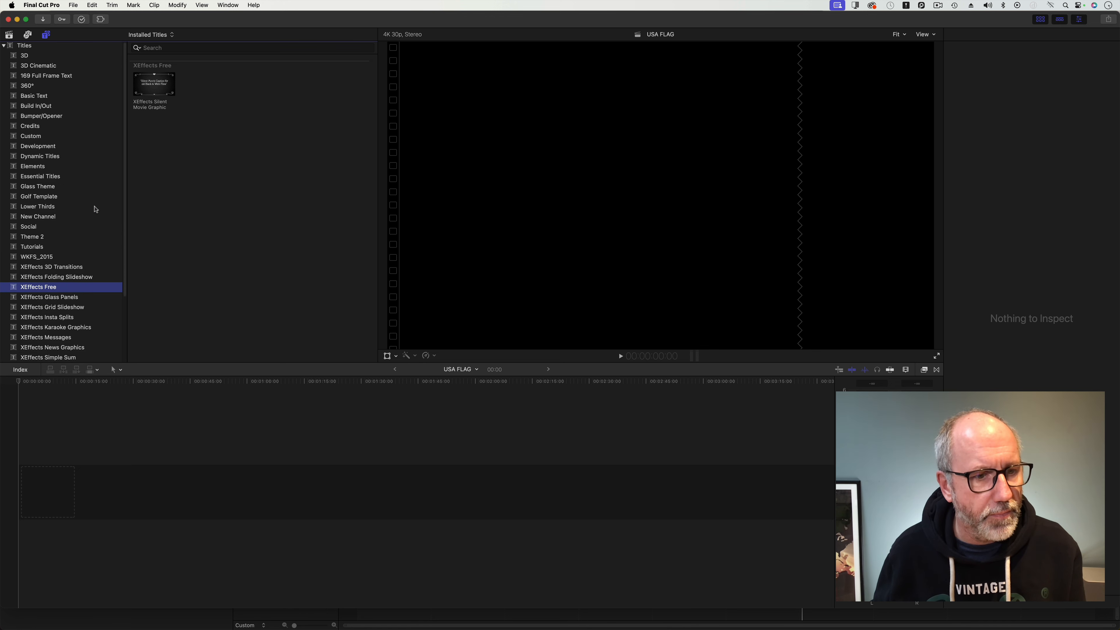
{"action": "scroll", "coordinate": [95, 209], "scroll_direction": "up", "scroll_amount": 3}
{"action": "key", "text": "super+f"}
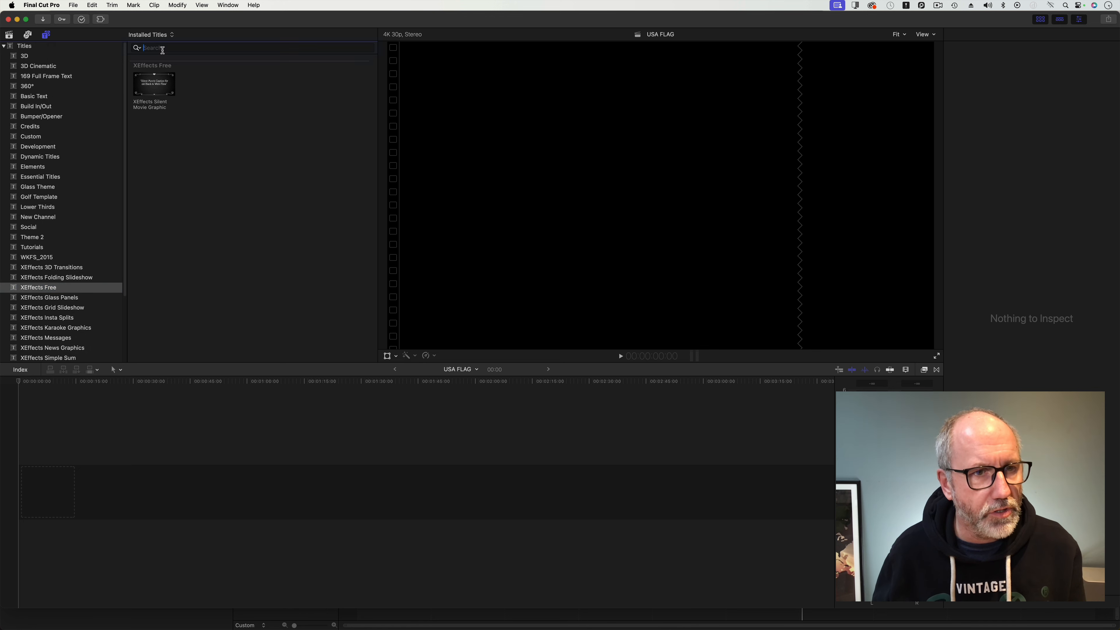
{"action": "left_click", "coordinate": [38, 54]}
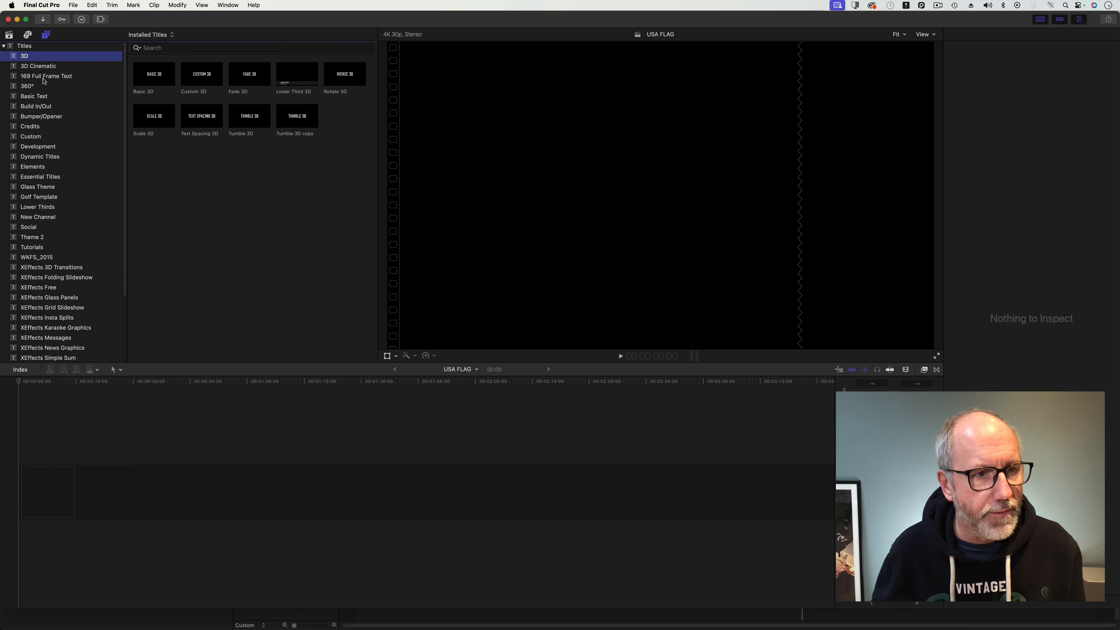
{"action": "scroll", "coordinate": [44, 81], "scroll_direction": "up", "scroll_amount": 2}
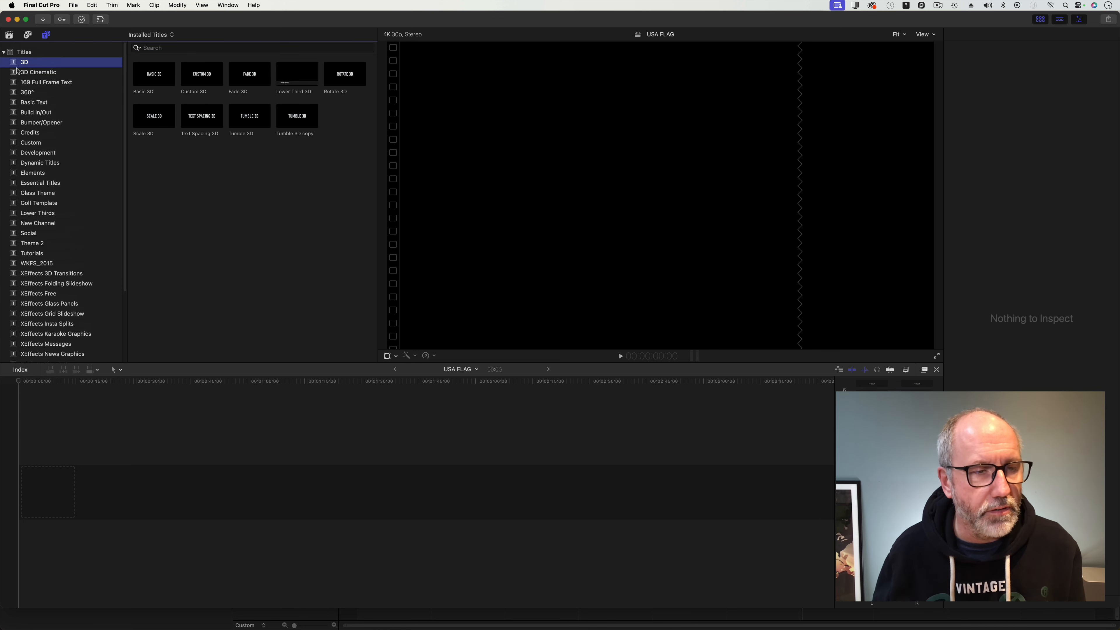
{"action": "left_click", "coordinate": [3, 46]}
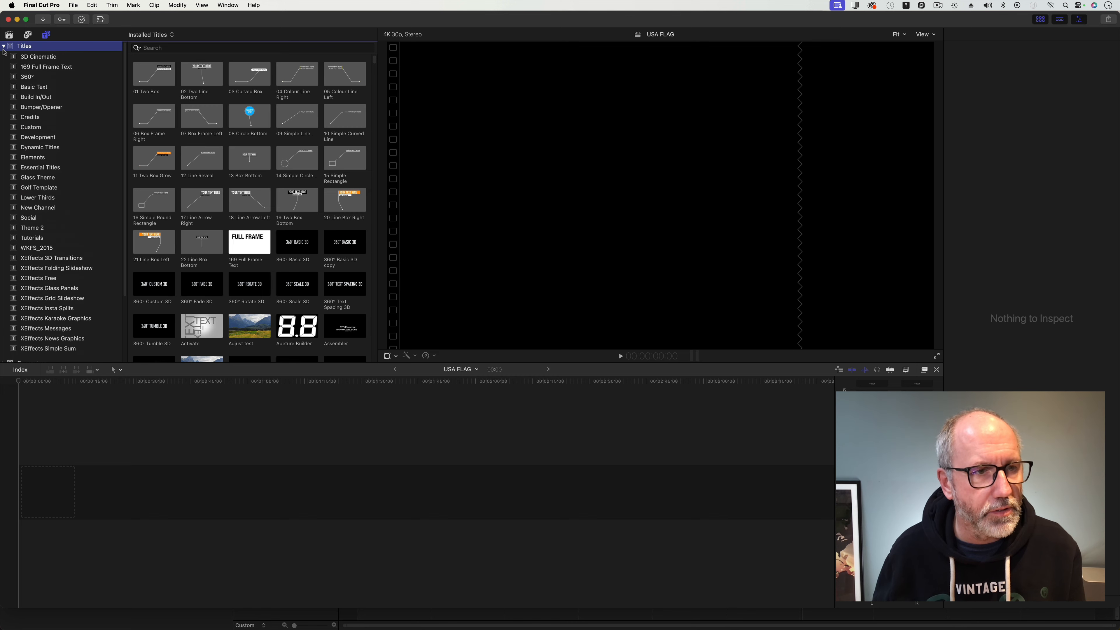
{"action": "left_click", "coordinate": [4, 46]}
{"action": "left_click", "coordinate": [4, 57]}
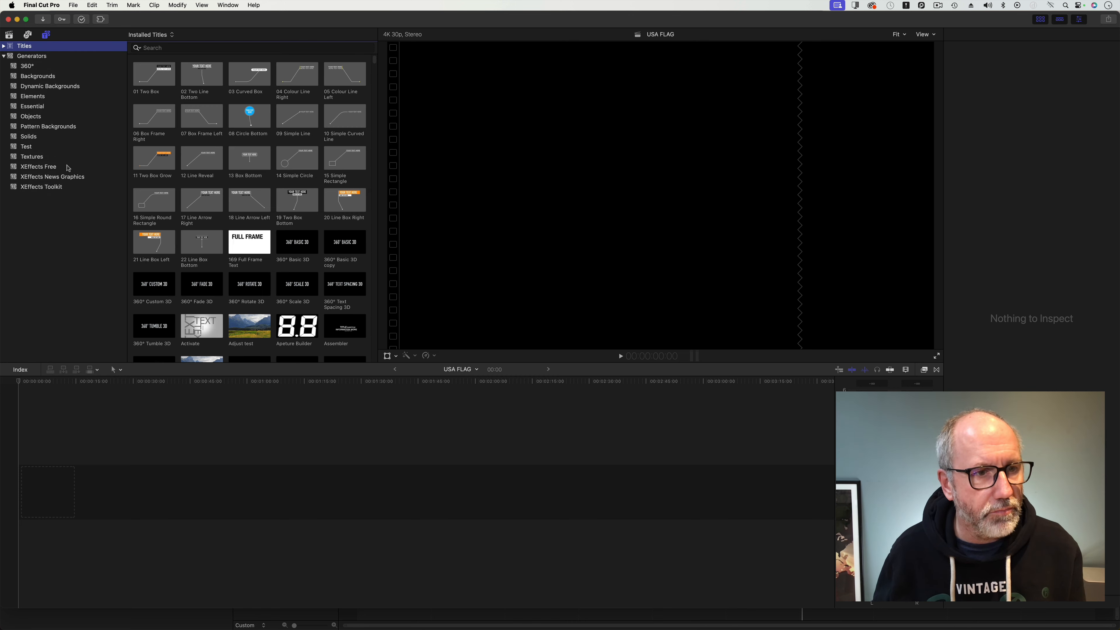
{"action": "left_click", "coordinate": [56, 167]}
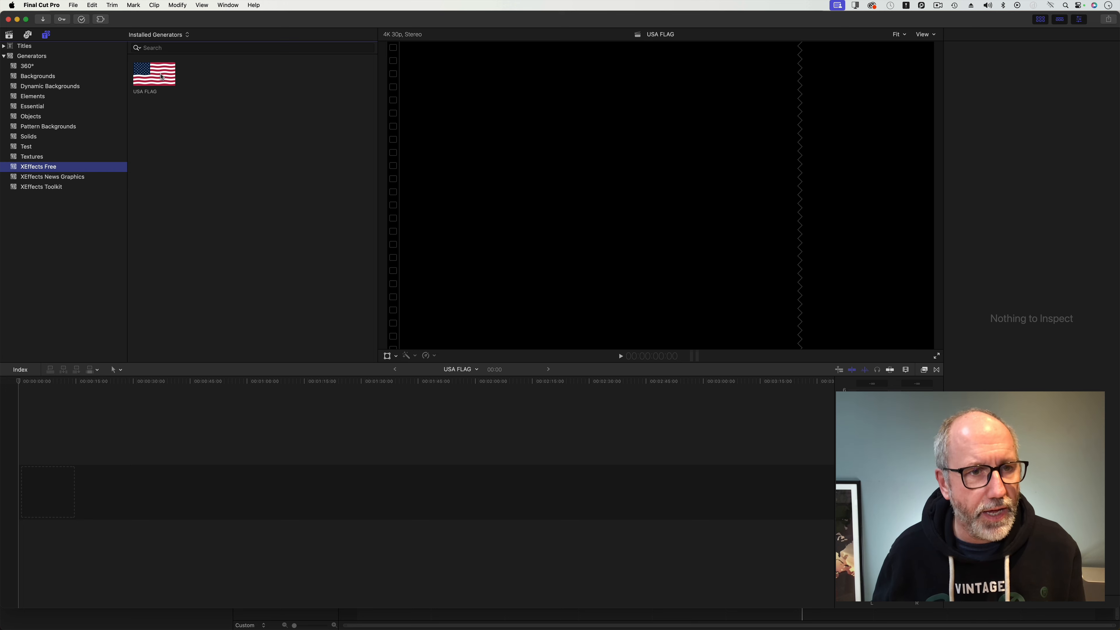
Append the USA FLAG generator to the timeline.
{"action": "left_click", "coordinate": [162, 77]}
{"action": "key", "text": "e"}
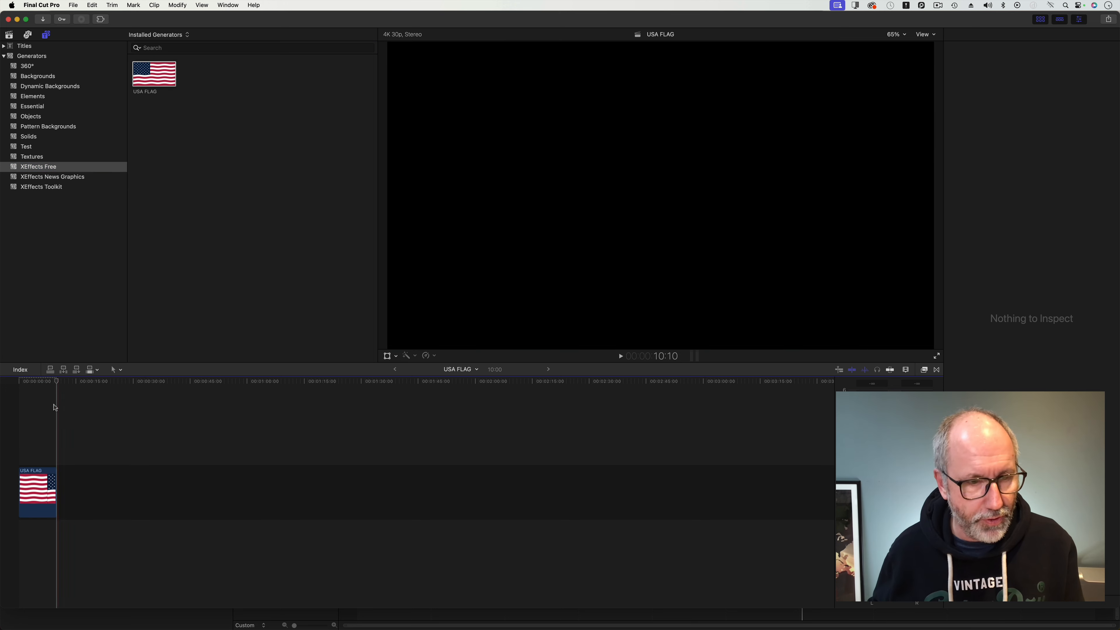
{"action": "left_click", "coordinate": [21, 384]}
Play back the USA FLAG clip in the timeline to review the waving animation.
{"action": "key", "text": "space"}
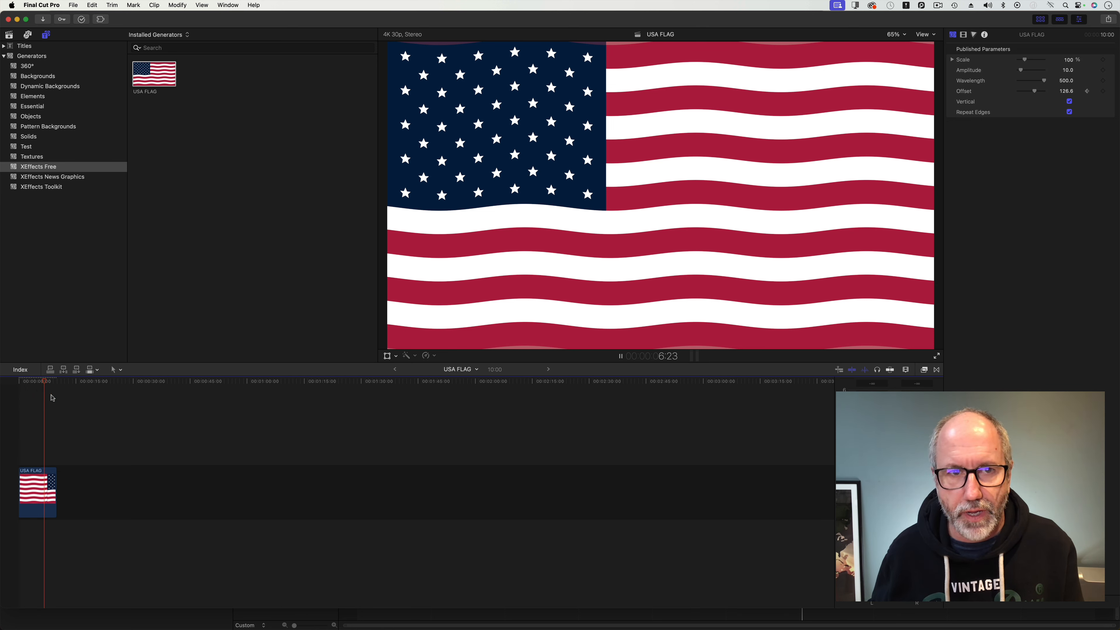
{"action": "key", "text": "space"}
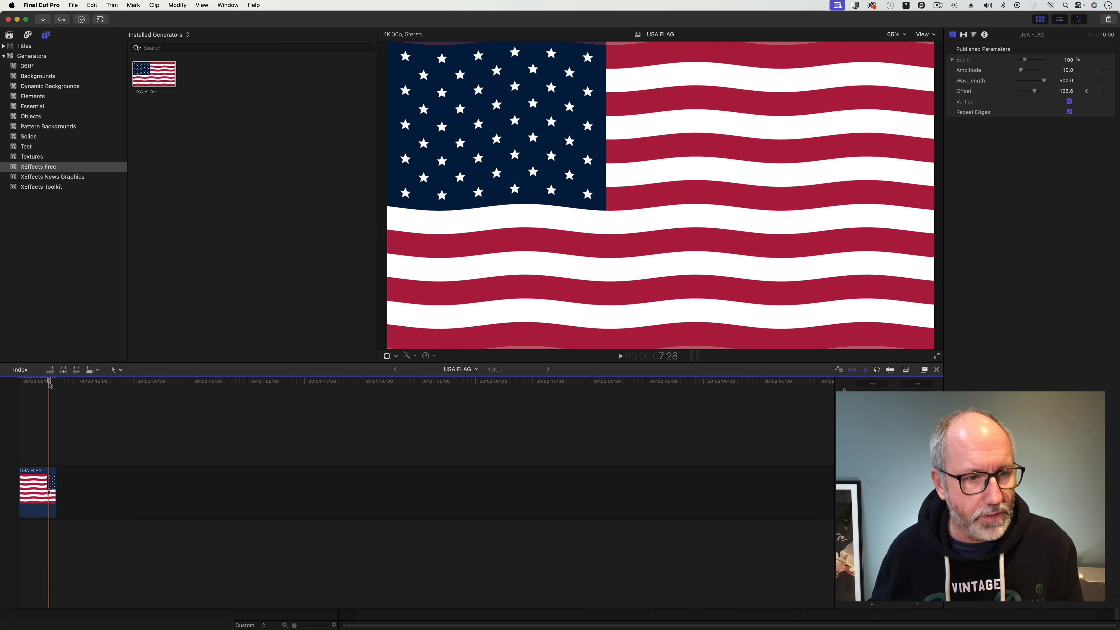
{"action": "left_click_drag", "start_coordinate": [49, 382], "coordinate": [13, 387]}
{"action": "key", "text": "space"}
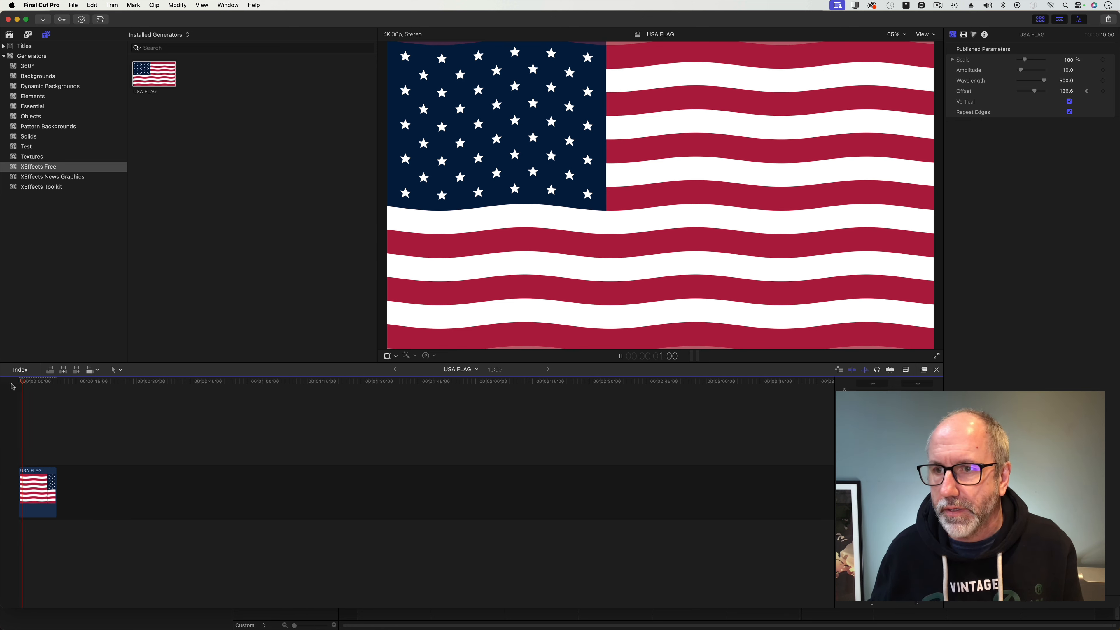
{"action": "key", "text": "space"}
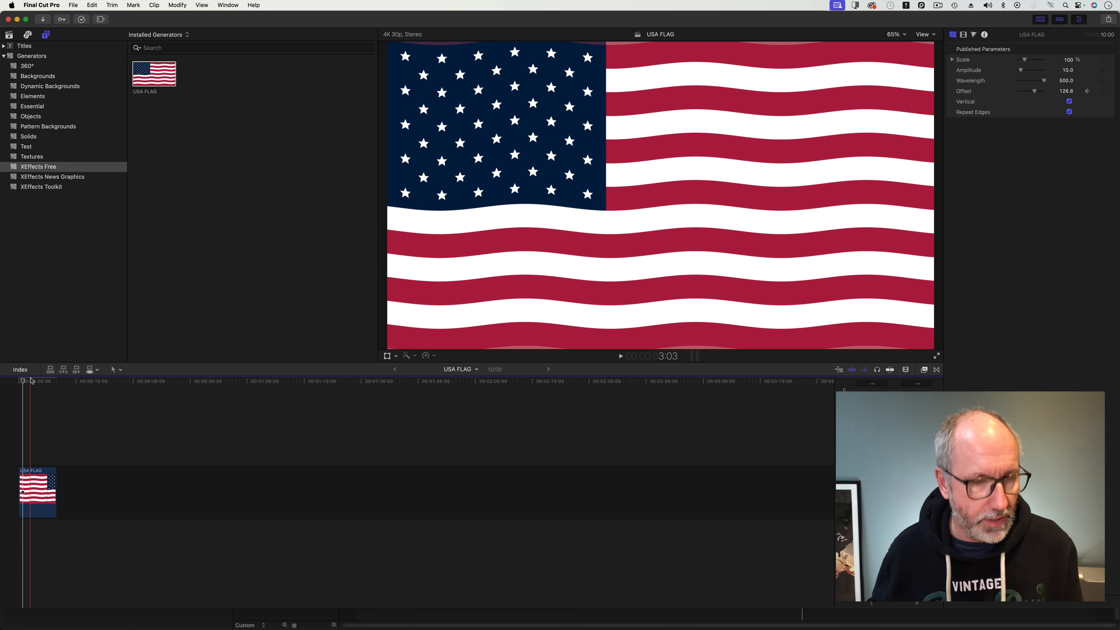
{"action": "left_click", "coordinate": [31, 381]}
{"action": "key", "text": "shift+z"}
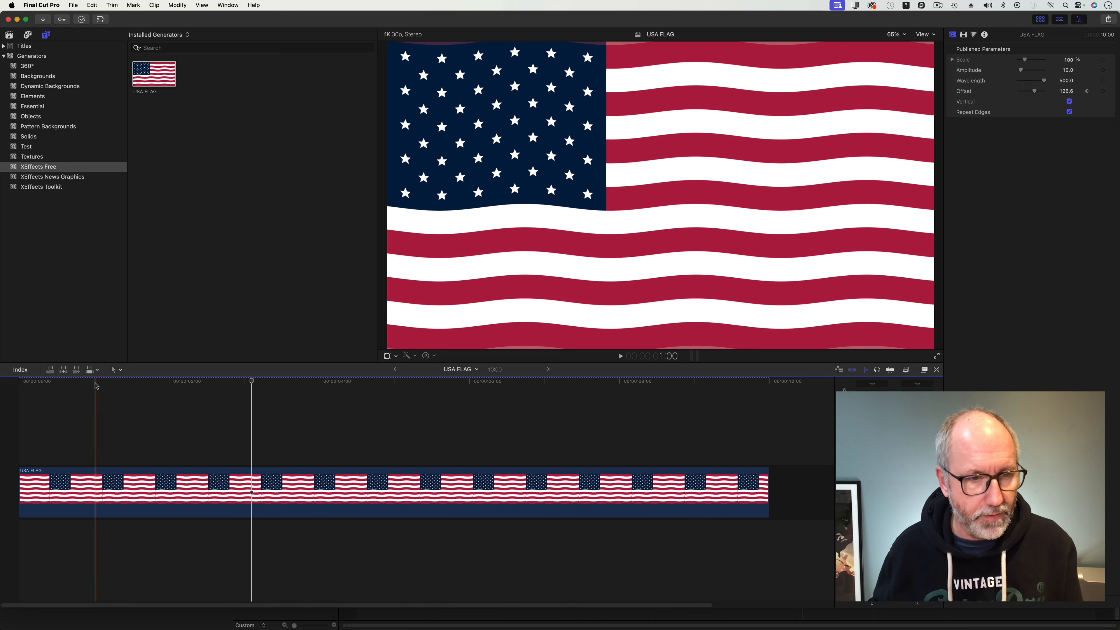
{"action": "key", "text": "Home"}
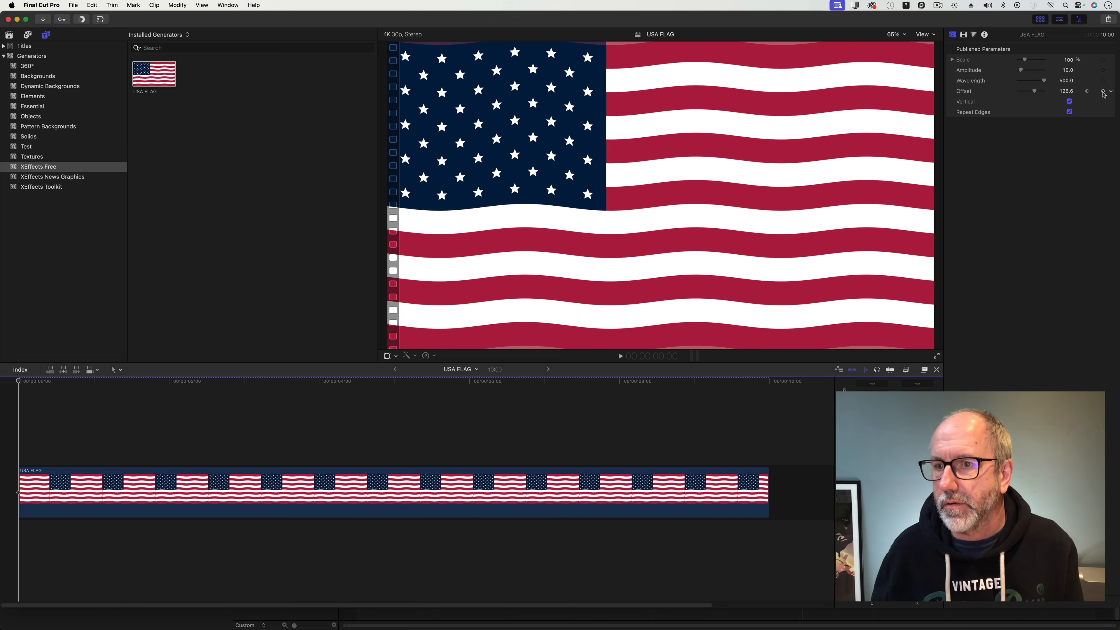
Set the generator's Offset parameter to 100 at the start of the clip.
{"action": "left_click", "coordinate": [1069, 92]}
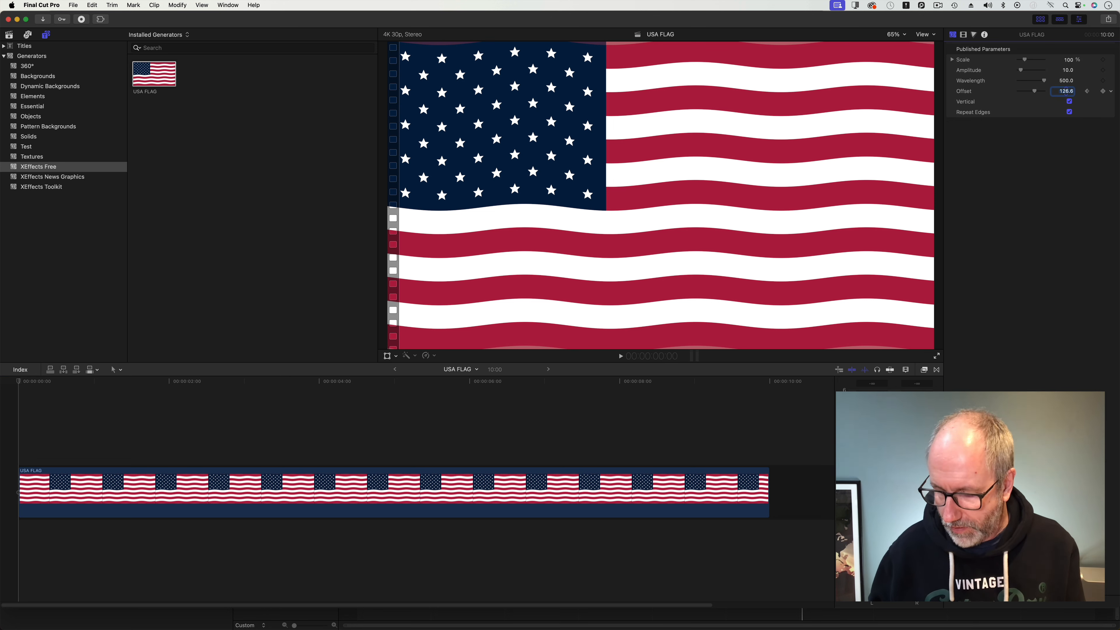
{"action": "type", "text": "100"}
{"action": "key", "text": "Return"}
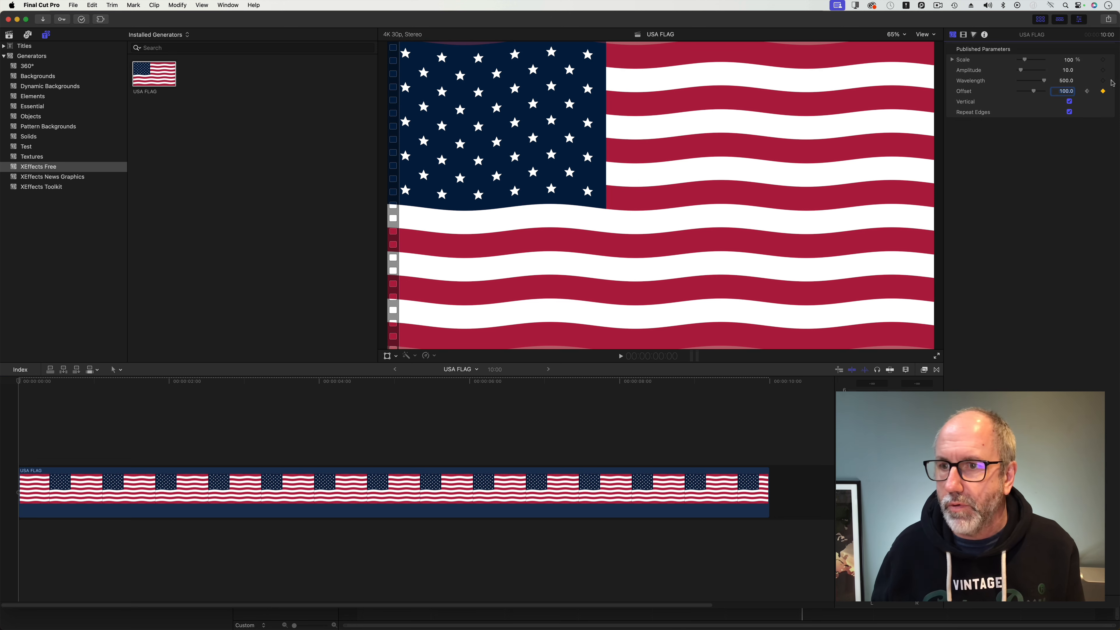
Scrub the Offset value near the end of the clip and play back the animation.
{"action": "left_click_drag", "start_coordinate": [19, 382], "coordinate": [773, 484]}
{"action": "key", "text": "Down"}
{"action": "left_click_drag", "start_coordinate": [1066, 92], "coordinate": [1067, 90]}
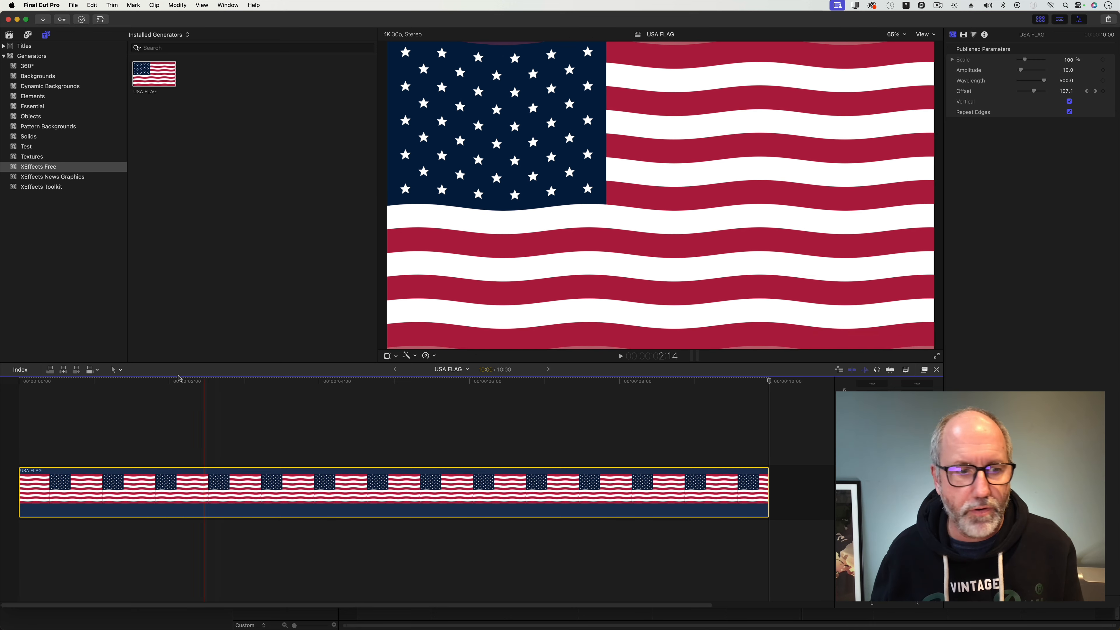
{"action": "key", "text": "space"}
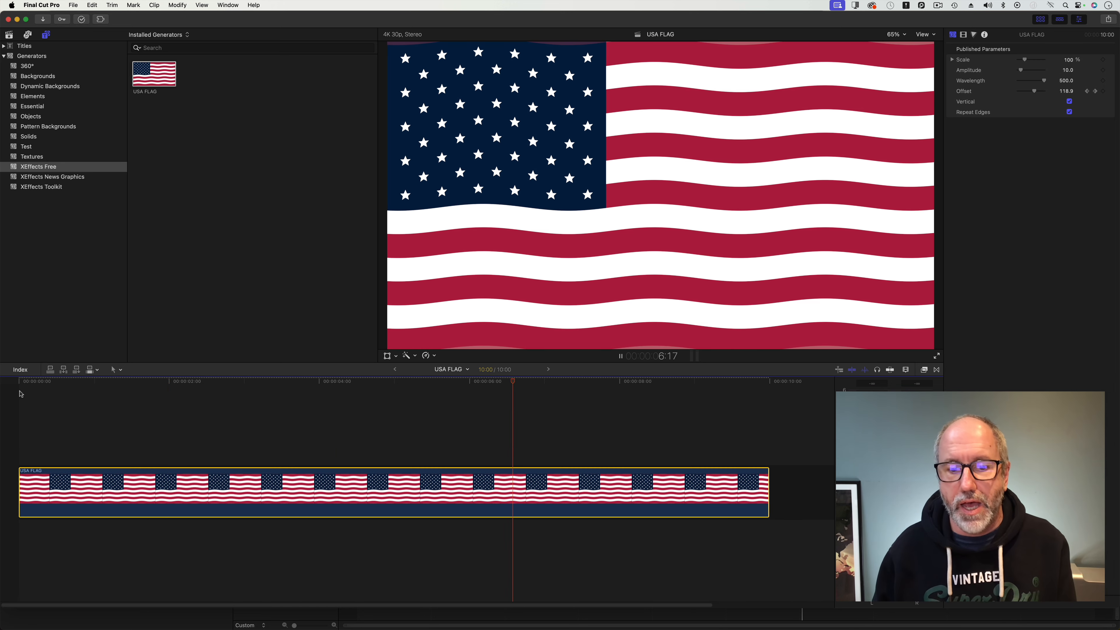
{"action": "key", "text": "space"}
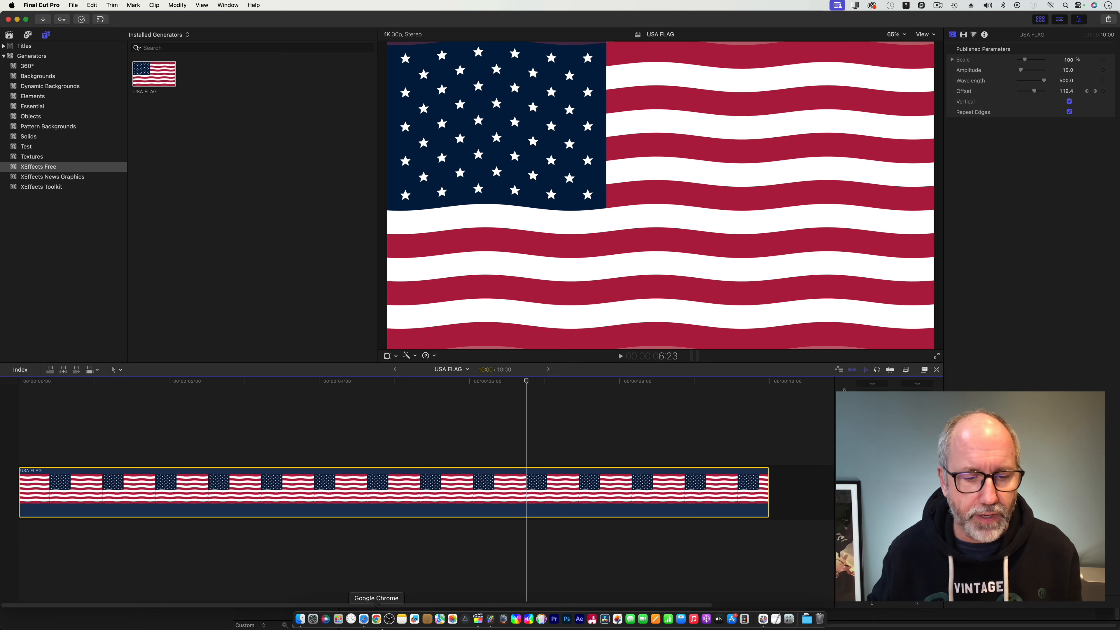
Switch to Safari, ask Claude "Ok that was great. Now can you build me a detailed outline map of California as an svg", and preview the result.
{"action": "left_click", "coordinate": [363, 619]}
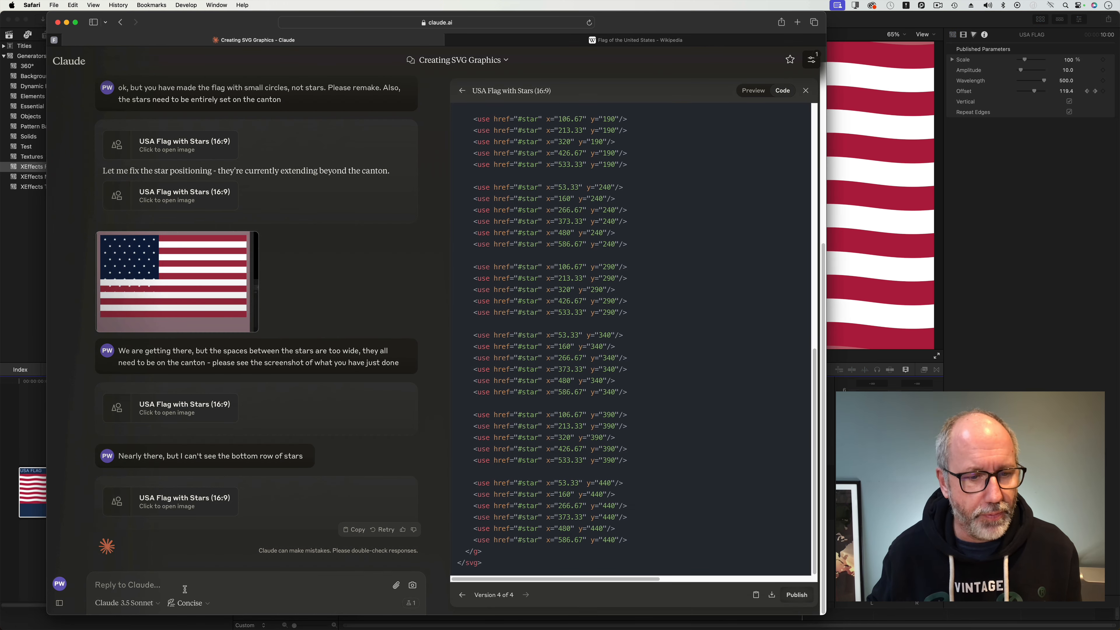
{"action": "type", "text": "Ok"}
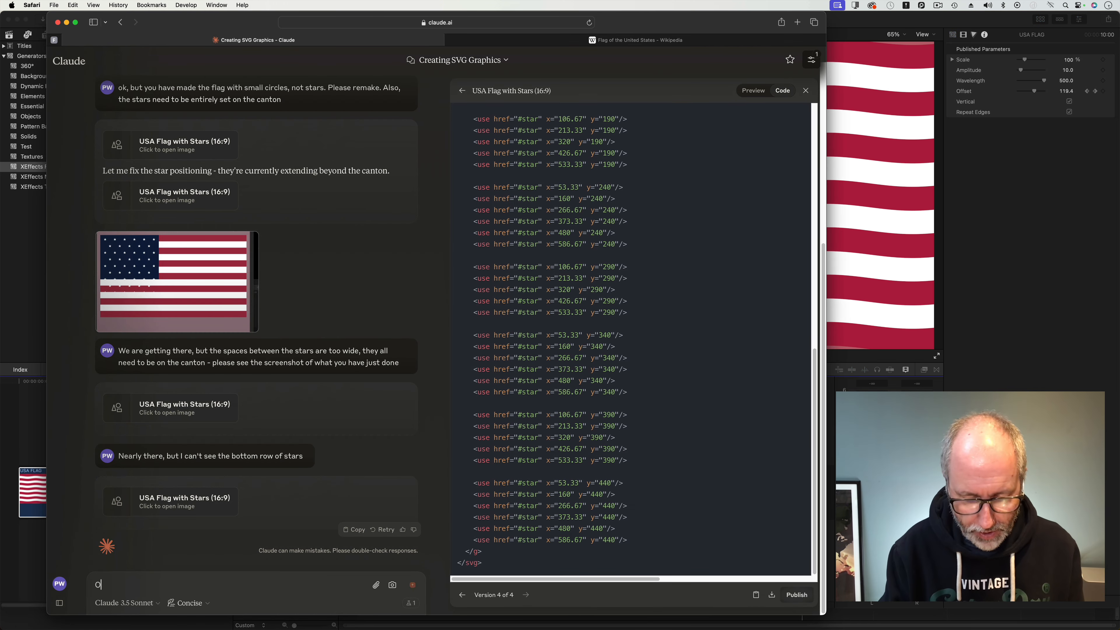
{"action": "type", "text": " that was "}
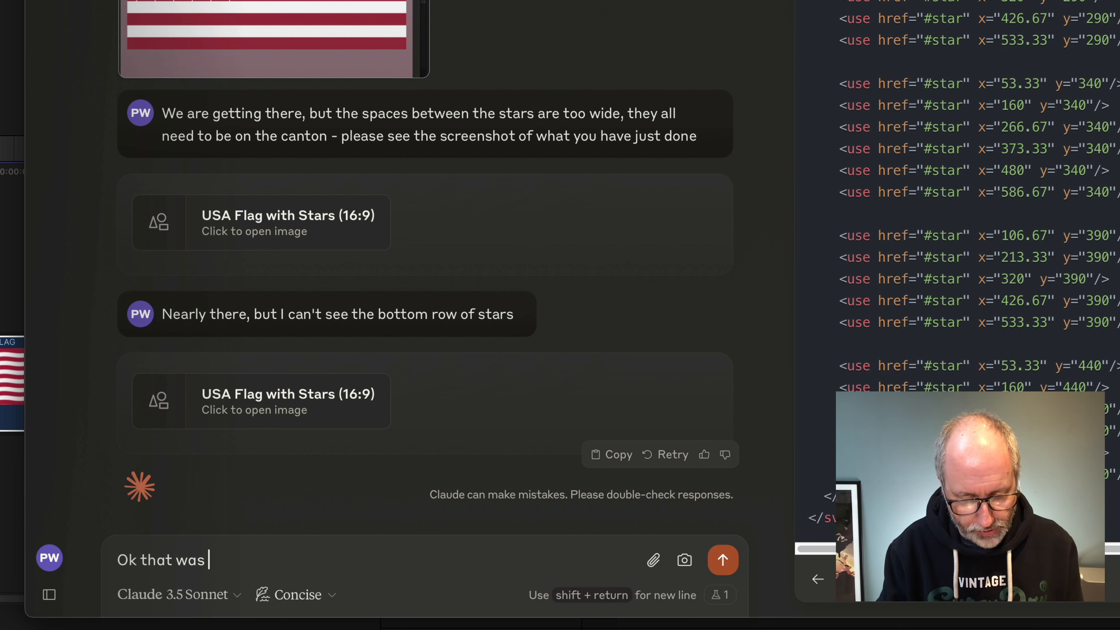
{"action": "type", "text": "greta"}
{"action": "key", "text": "BackSpace"}
{"action": "key", "text": "BackSpace"}
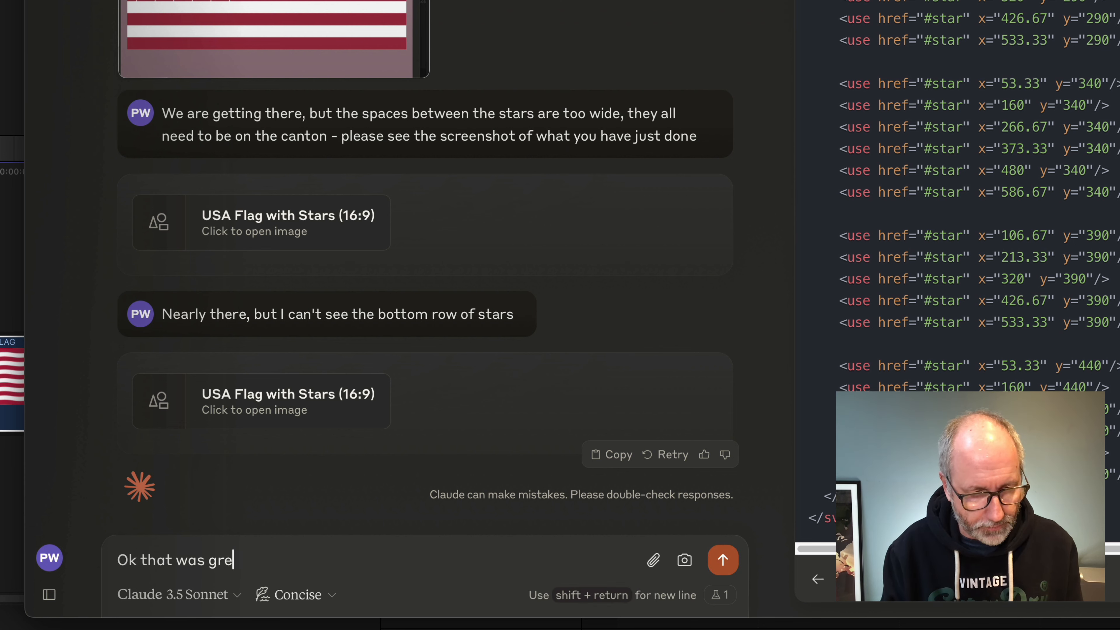
{"action": "type", "text": "at. "}
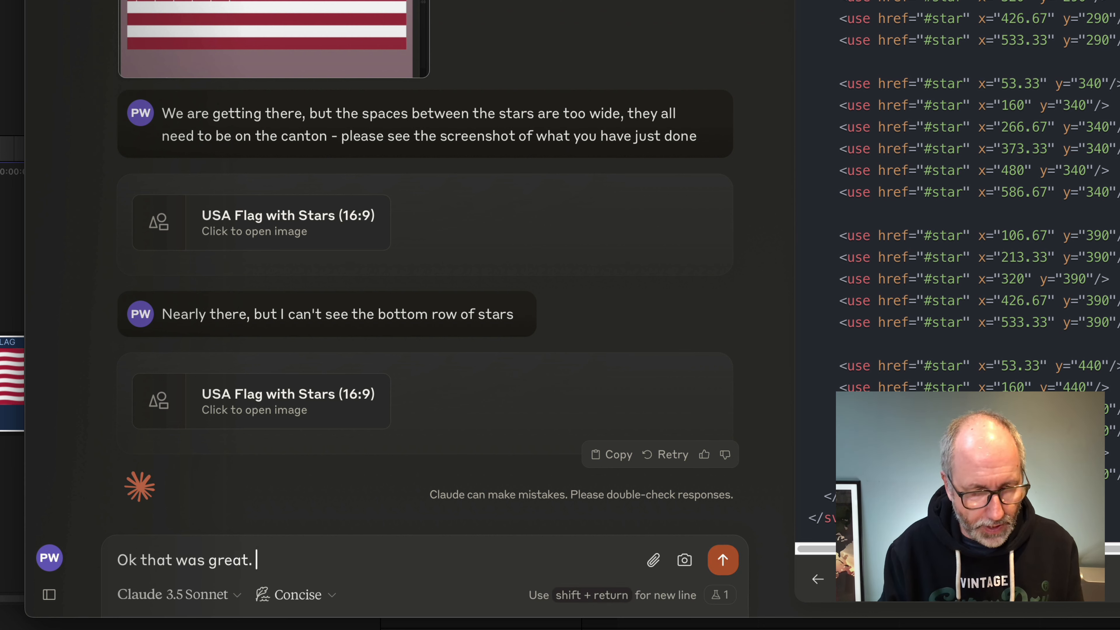
{"action": "type", "text": "Now can "}
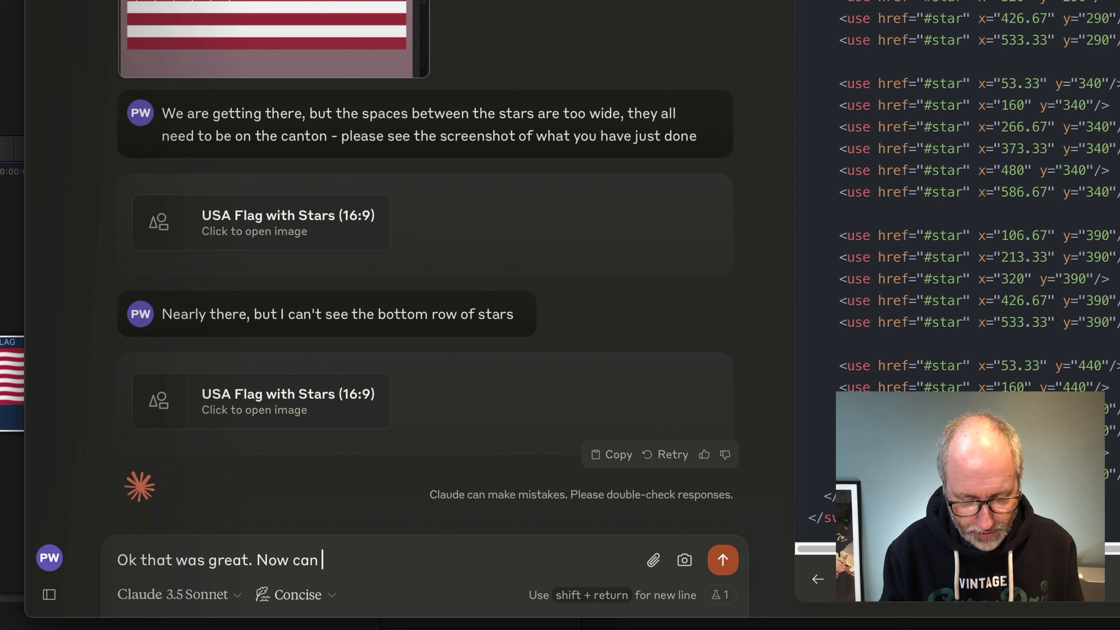
{"action": "type", "text": "you build me a"}
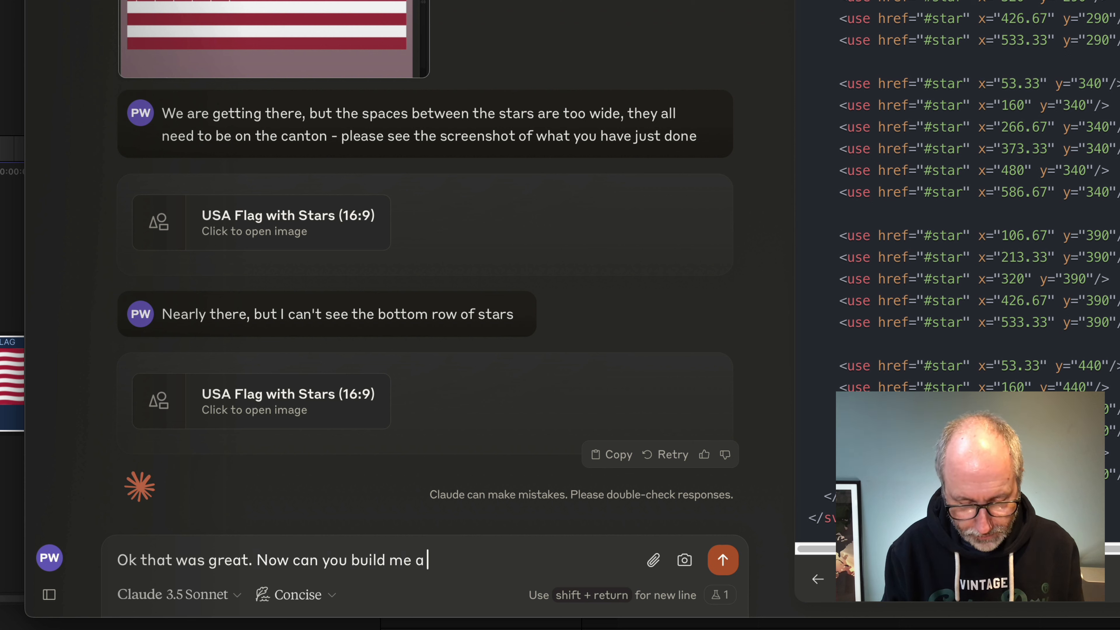
{"action": "type", "text": " outline map"}
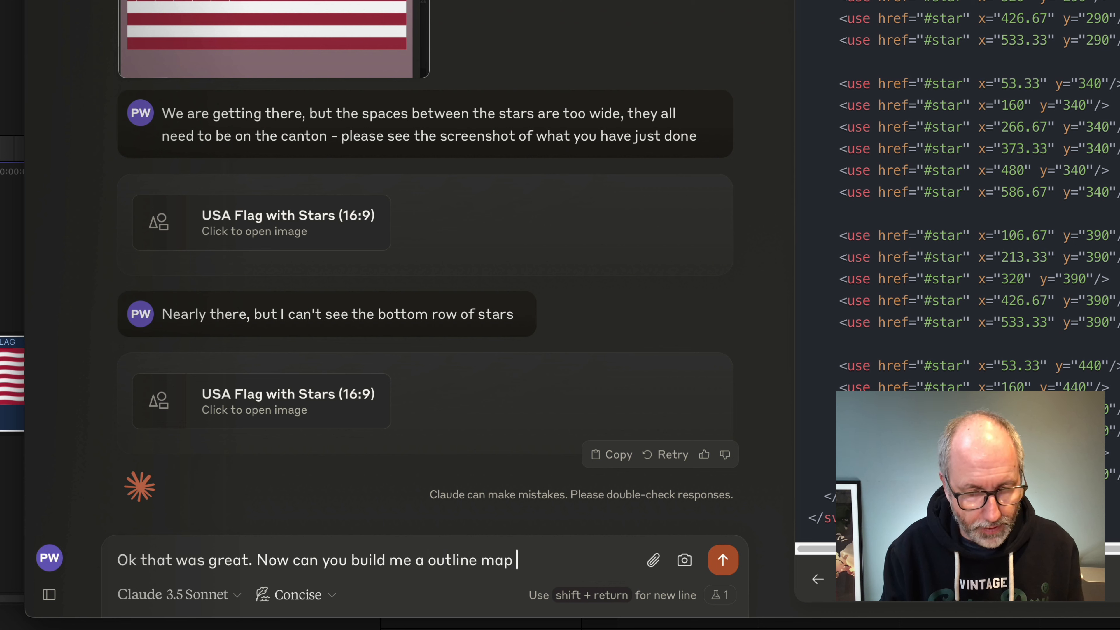
{"action": "key", "text": "BackSpace"}
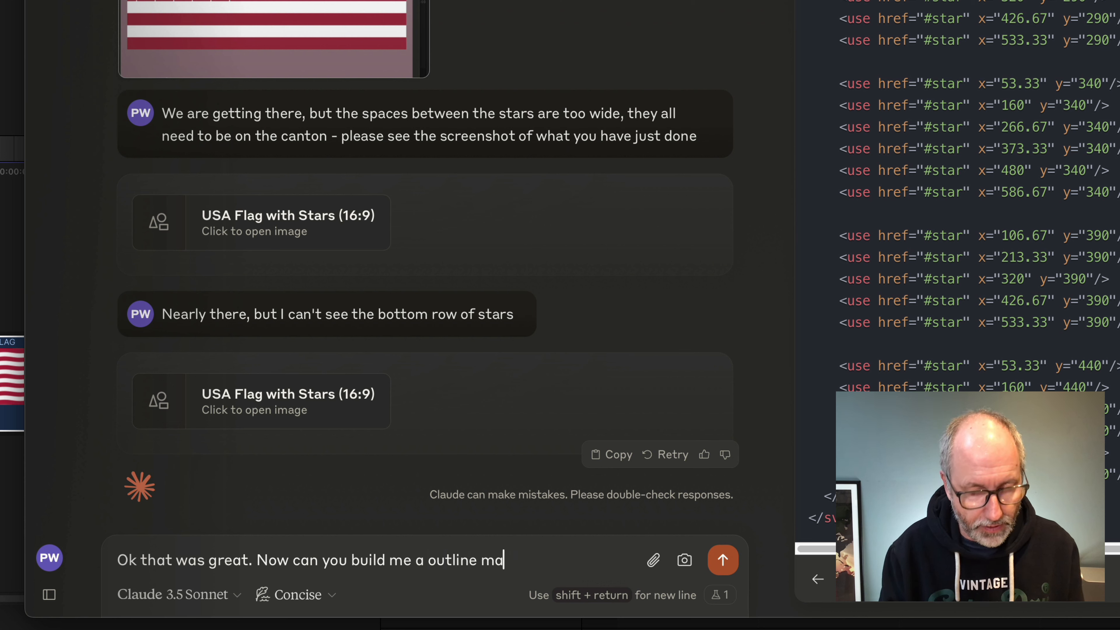
{"action": "type", "text": "p"}
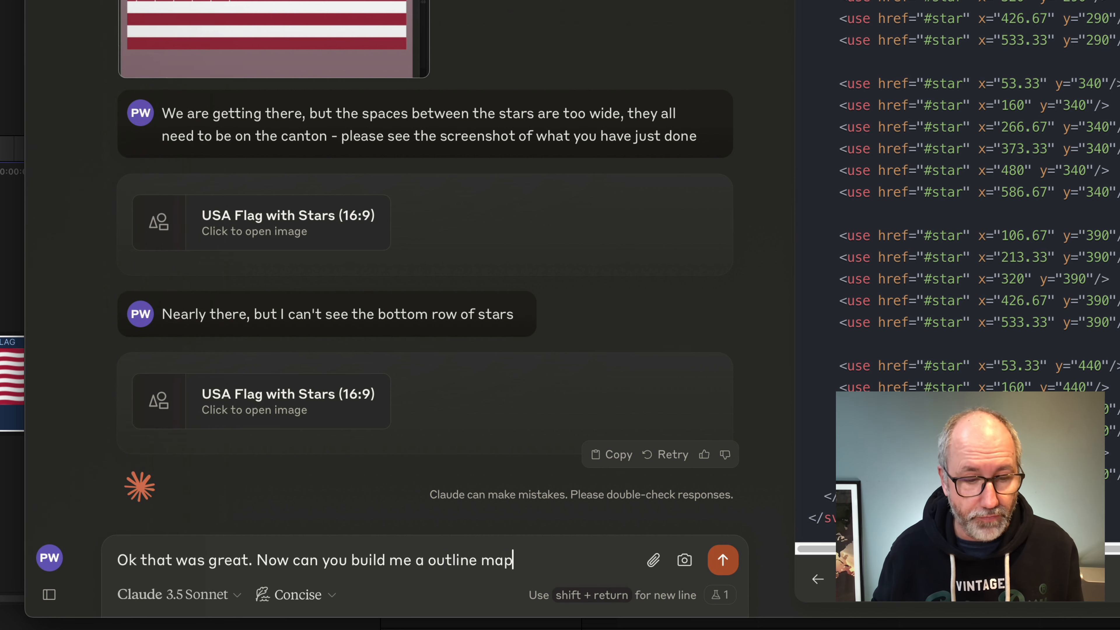
{"action": "left_click", "coordinate": [428, 561]}
{"action": "type", "text": "de"}
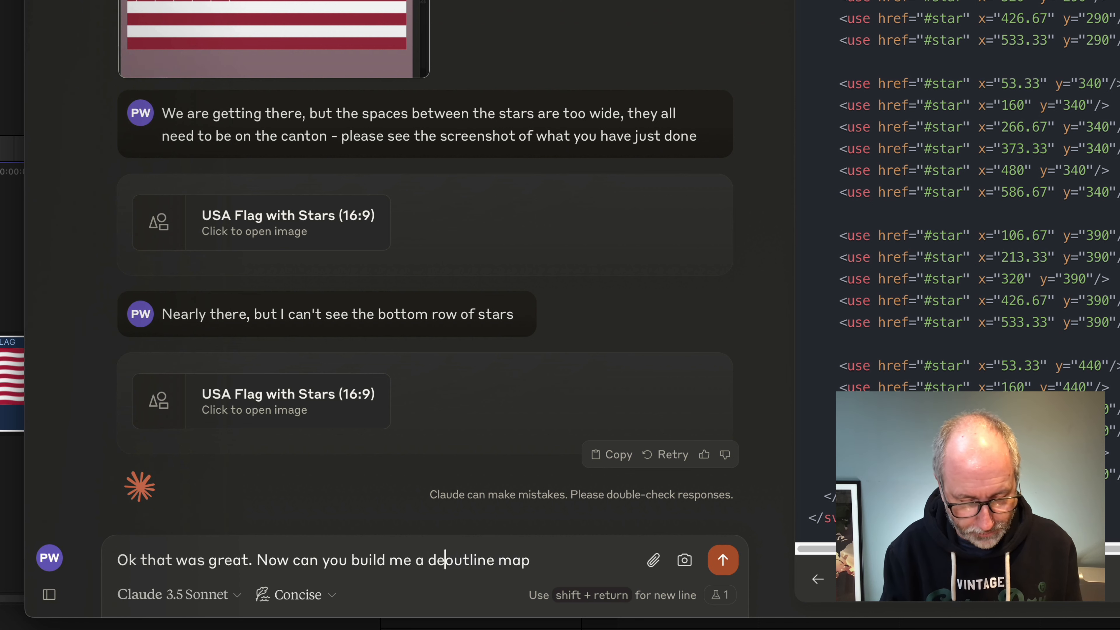
{"action": "type", "text": "atil"}
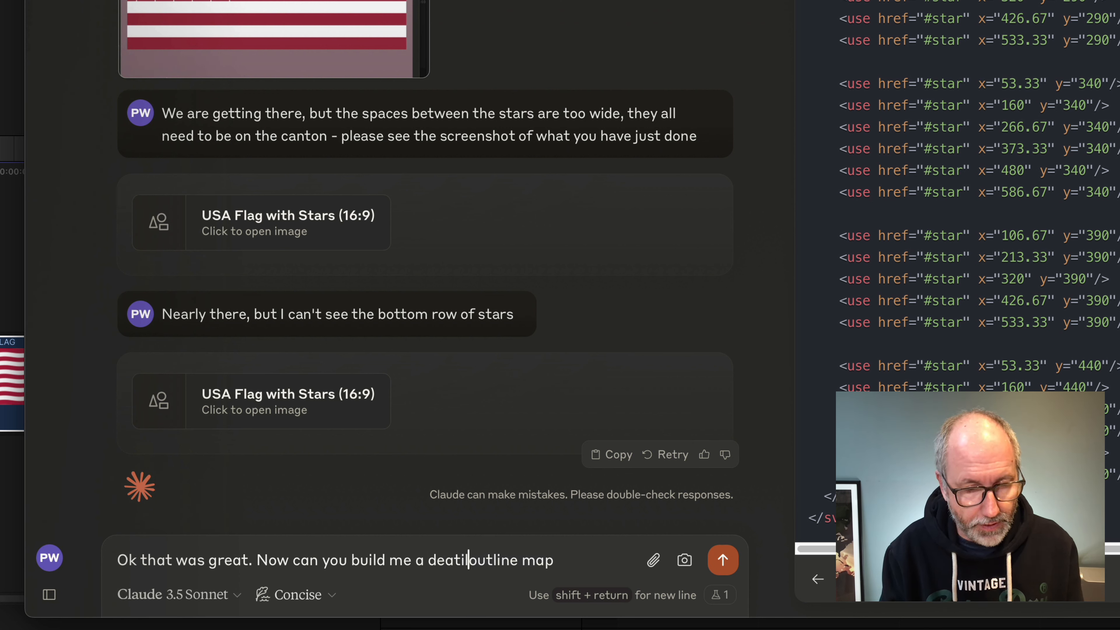
{"action": "key", "text": "BackSpace"}
{"action": "key", "text": "BackSpace"}
{"action": "type", "text": "ailed"}
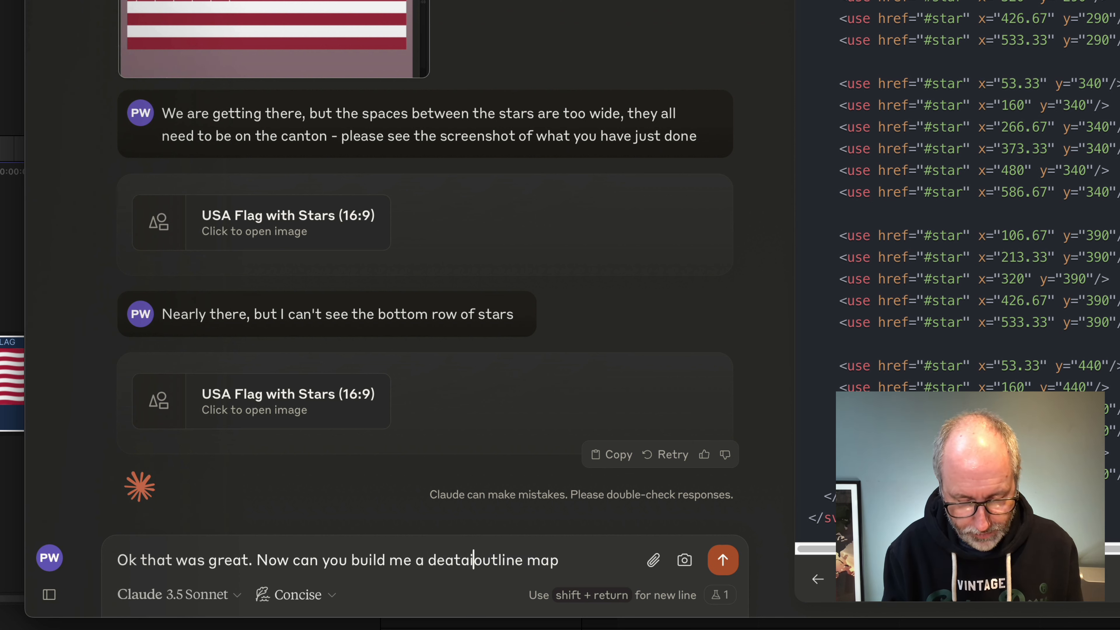
{"action": "key", "text": "BackSpace"}
{"action": "key", "text": "BackSpace"}
{"action": "key", "text": "BackSpace"}
{"action": "key", "text": "BackSpace"}
{"action": "key", "text": "BackSpace"}
{"action": "key", "text": "BackSpace"}
{"action": "key", "text": "BackSpace"}
{"action": "key", "text": "BackSpace"}
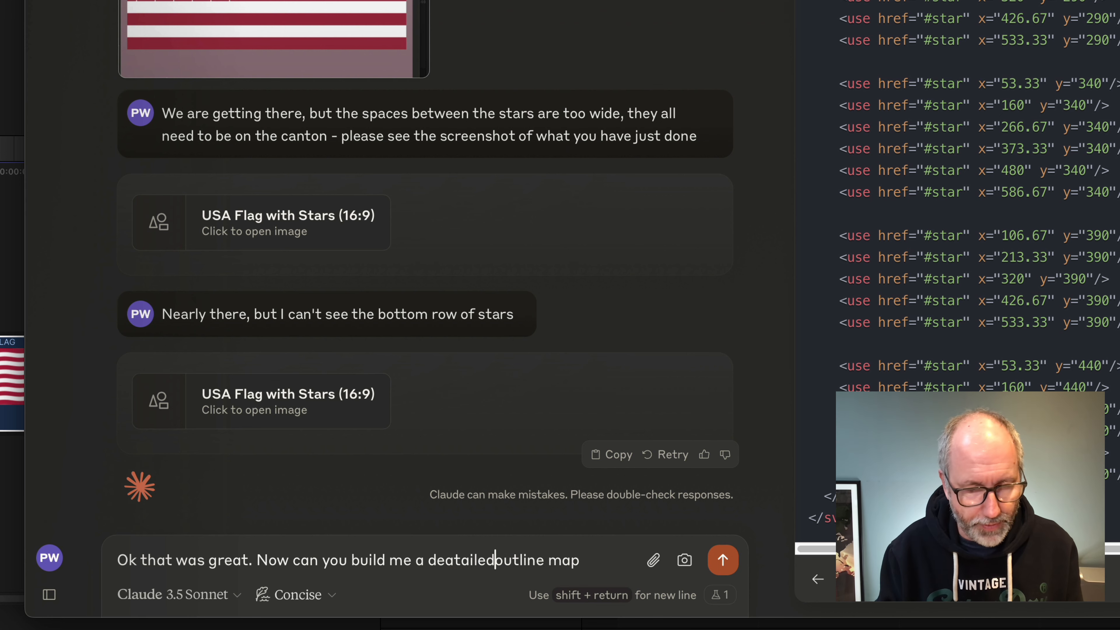
{"action": "type", "text": "tailed"}
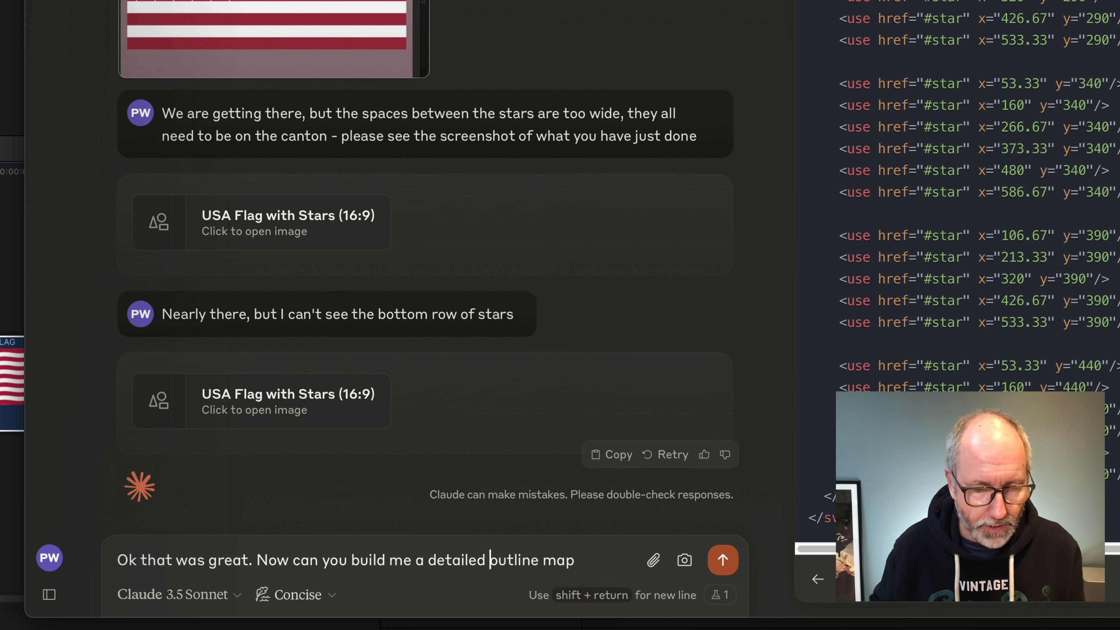
{"action": "left_click", "coordinate": [589, 560]}
{"action": "type", "text": "of cl"}
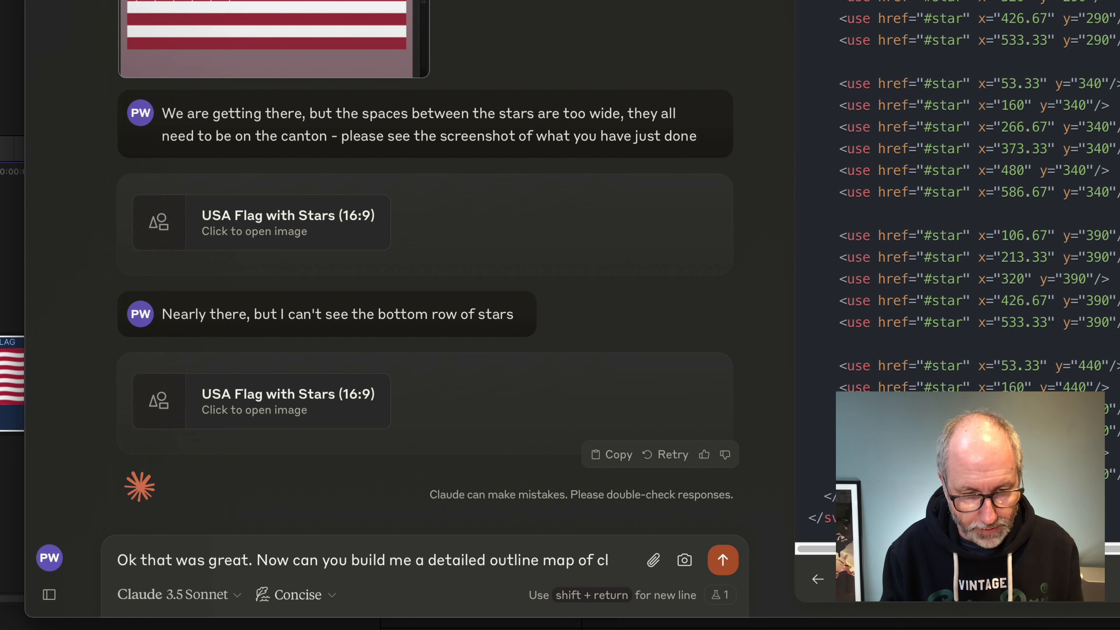
{"action": "key", "text": "BackSpace"}
{"action": "type", "text": "alifo"}
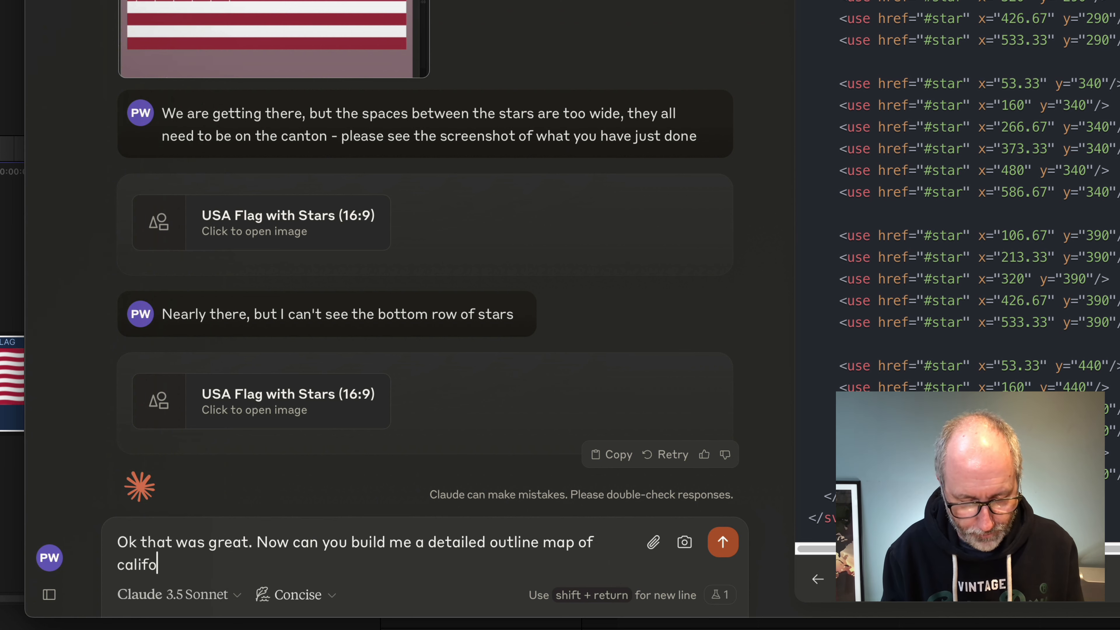
{"action": "type", "text": "rnia aa"}
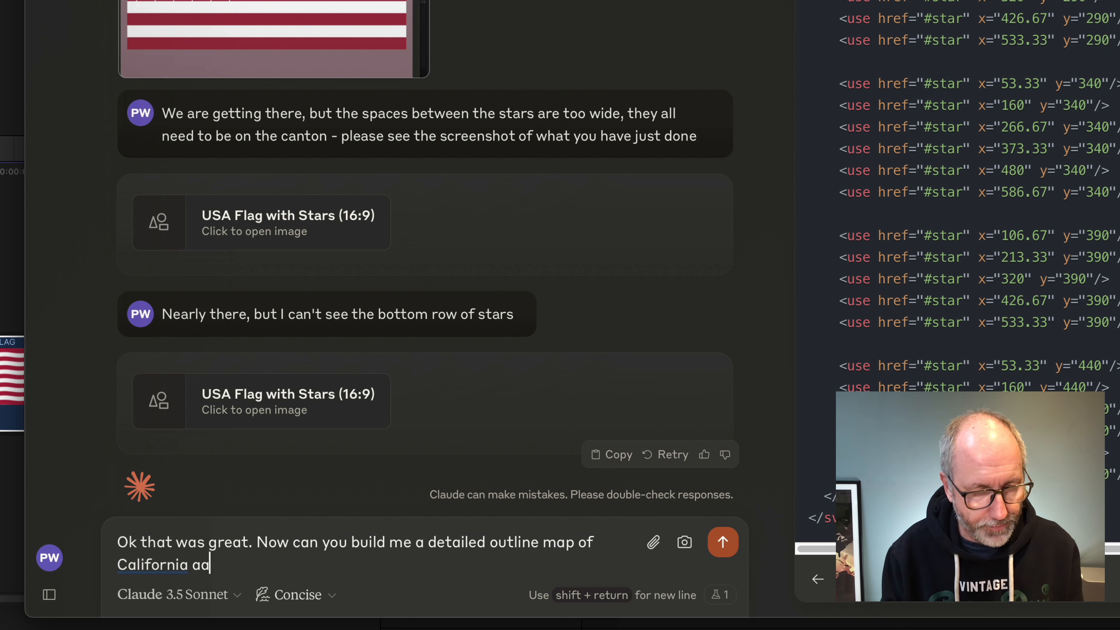
{"action": "key", "text": "BackSpace"}
{"action": "type", "text": "s"}
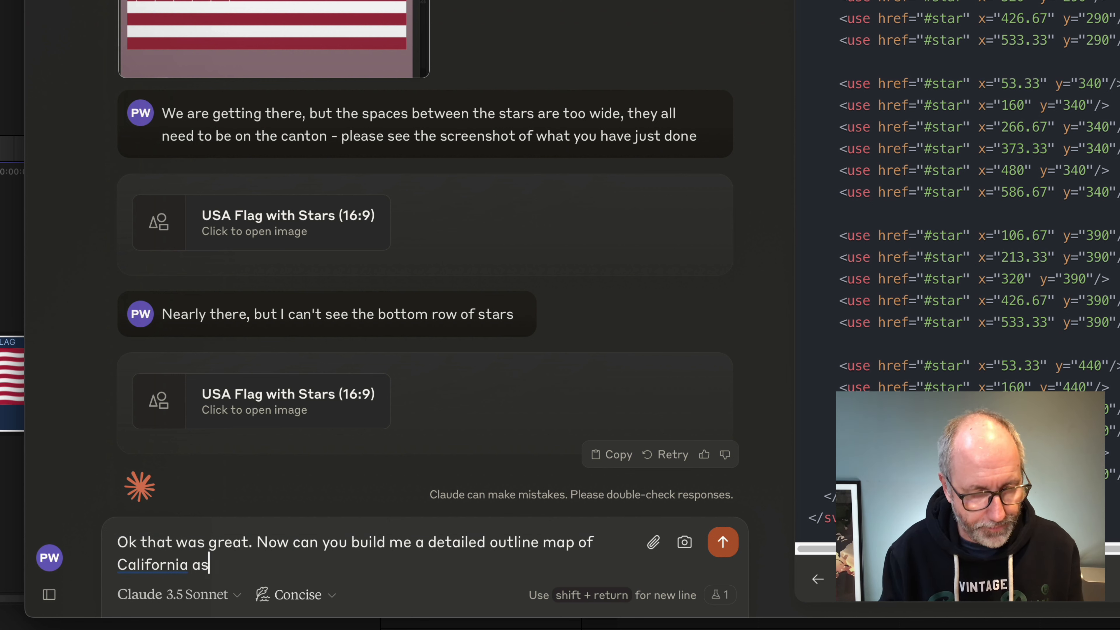
{"action": "type", "text": " an svg"}
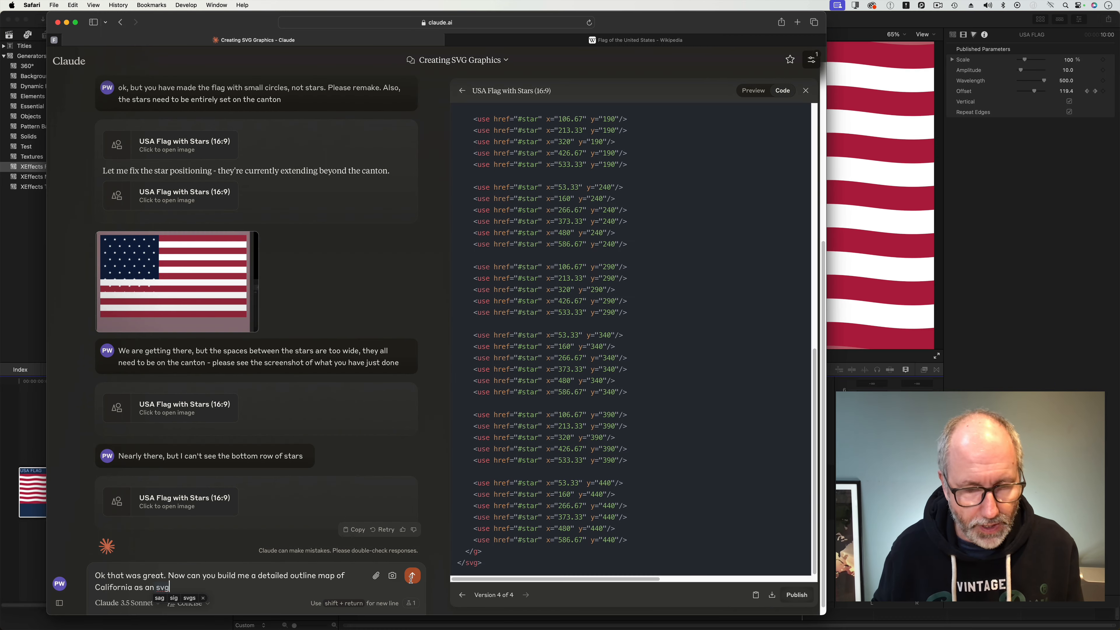
{"action": "left_click", "coordinate": [411, 580]}
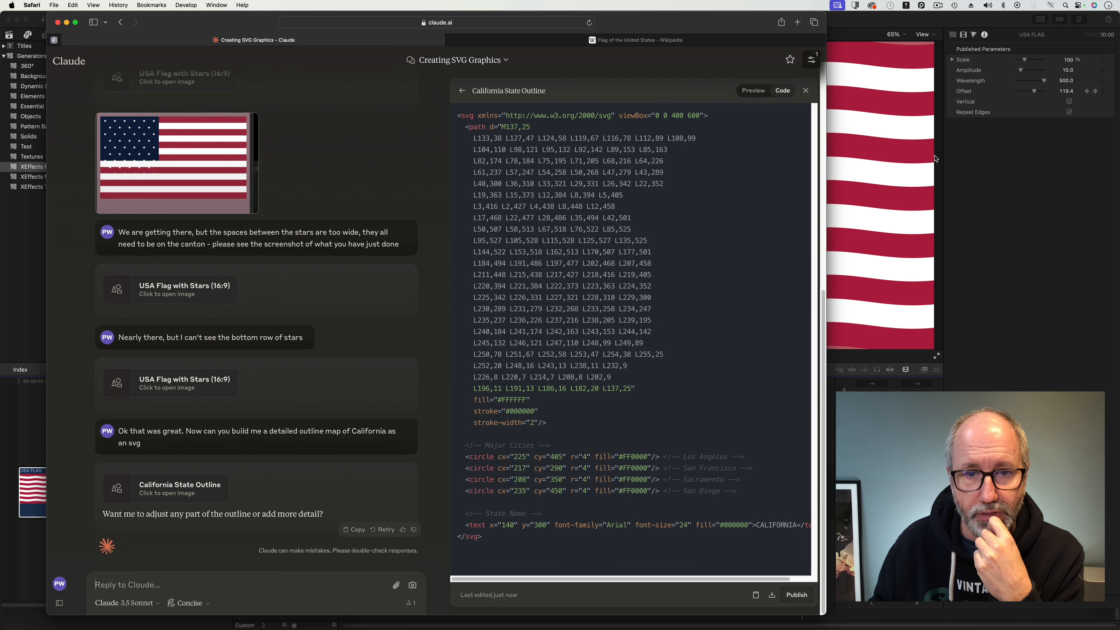
{"action": "left_click", "coordinate": [757, 93]}
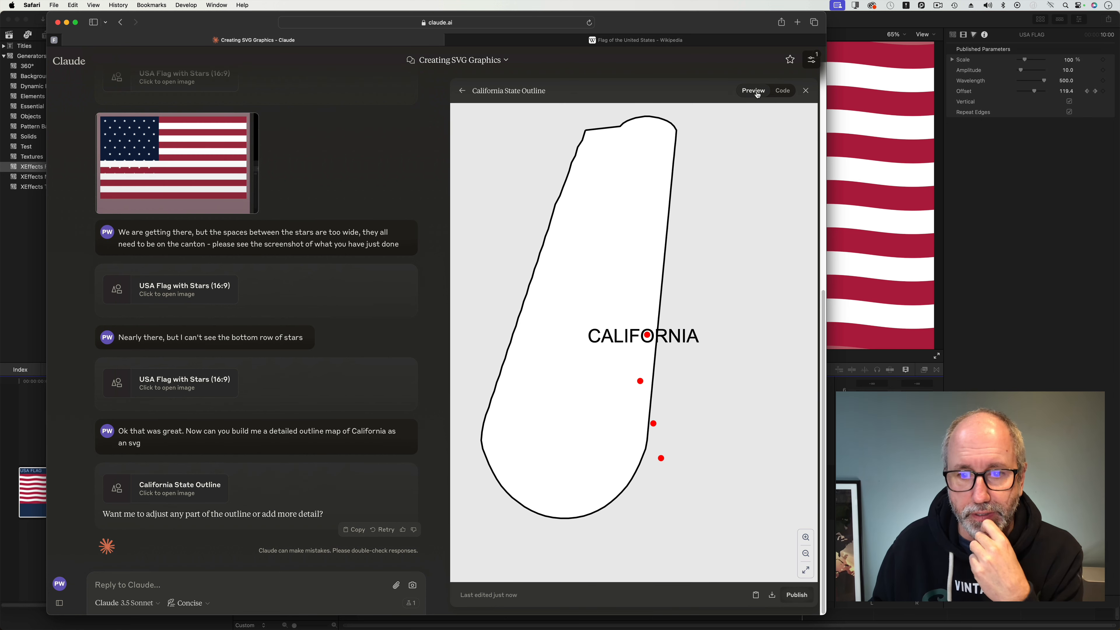